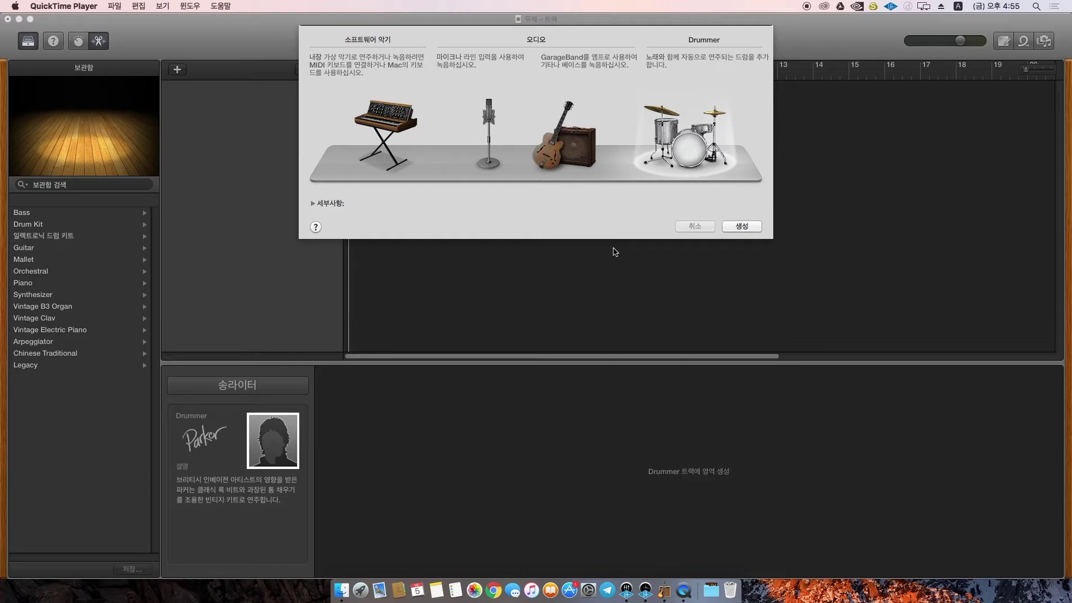
Step: Create a Drummer track, keeping the Songwriter (송라이터) genre and its Parker drummer
left_click(676, 141)
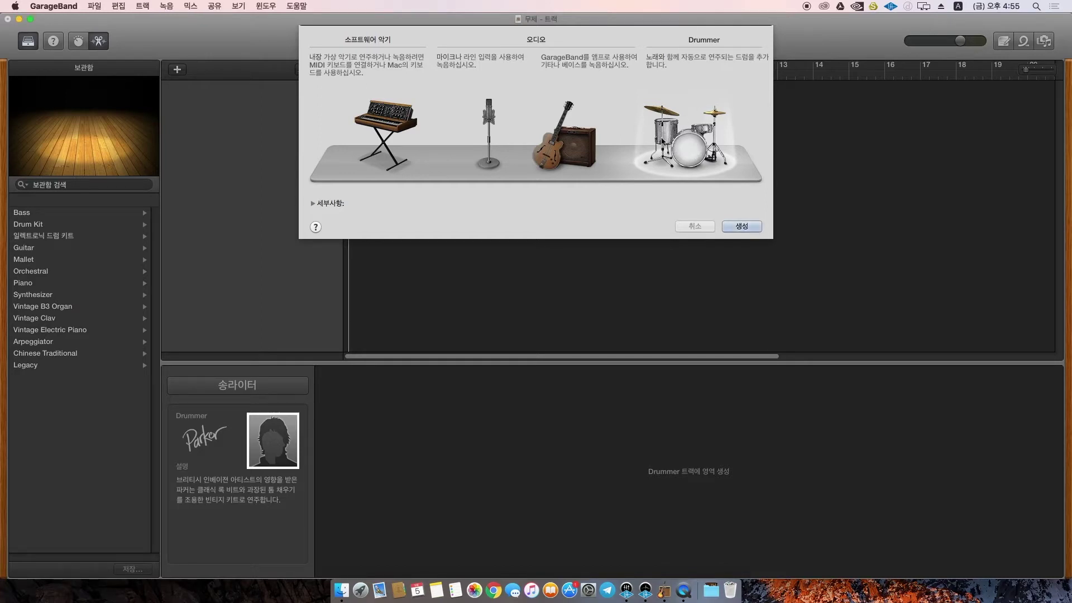
left_click(732, 226)
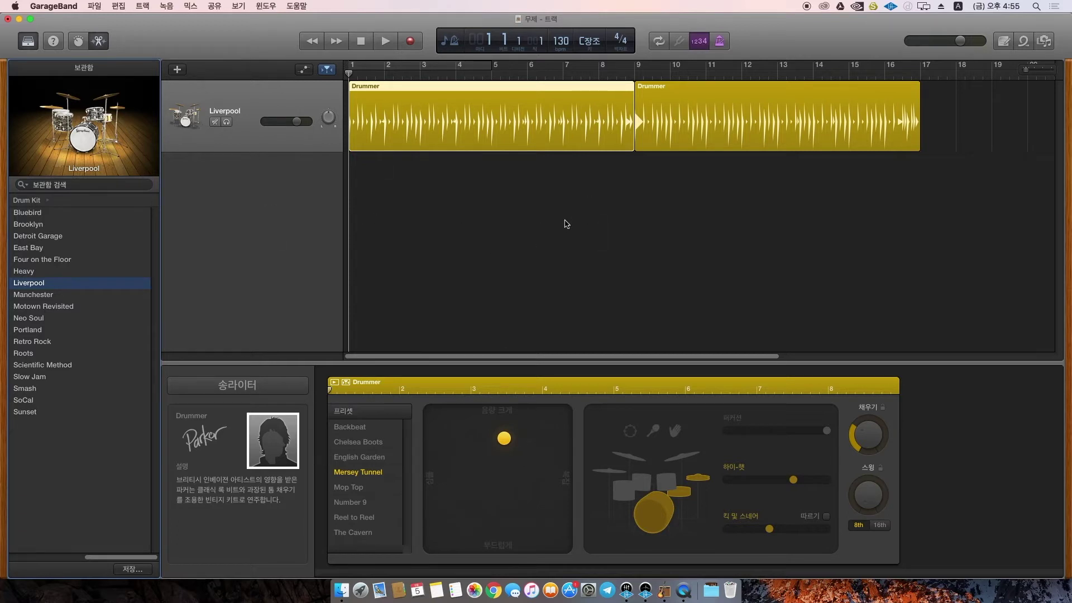
left_click(250, 385)
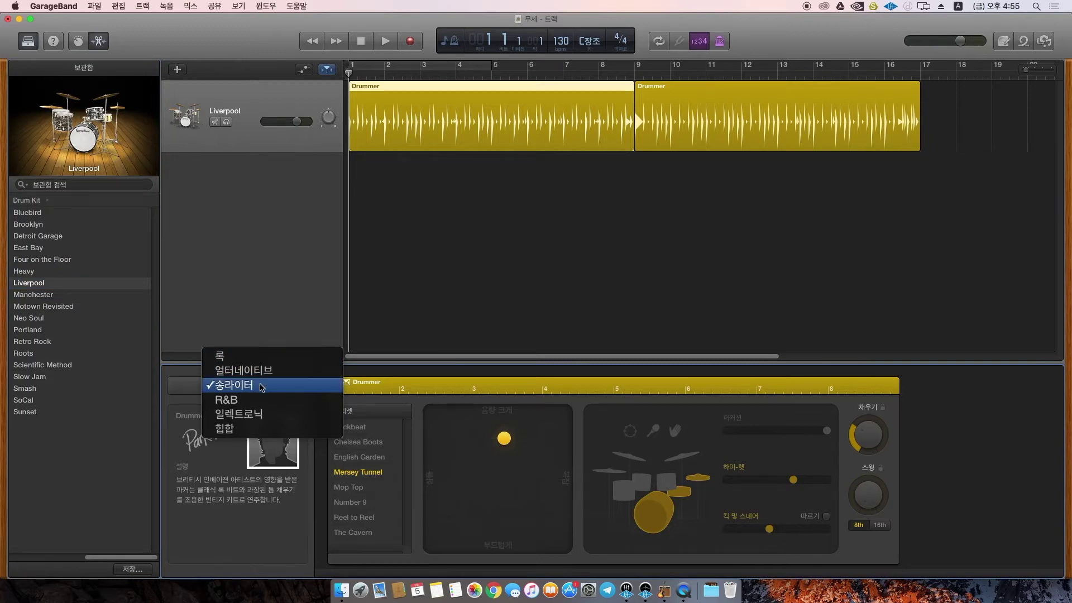
left_click(261, 385)
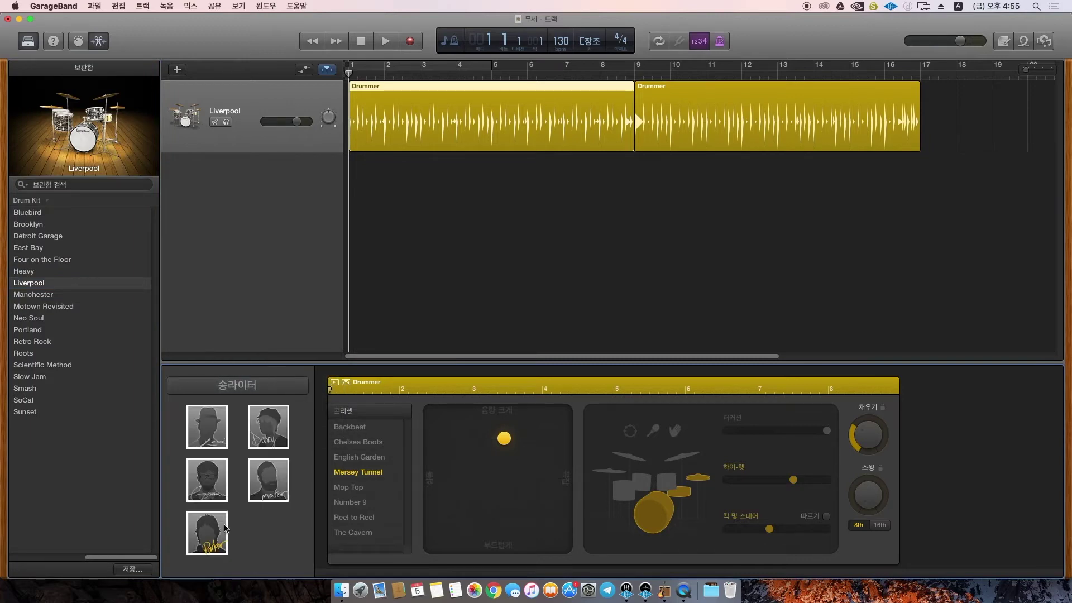
left_click(225, 529)
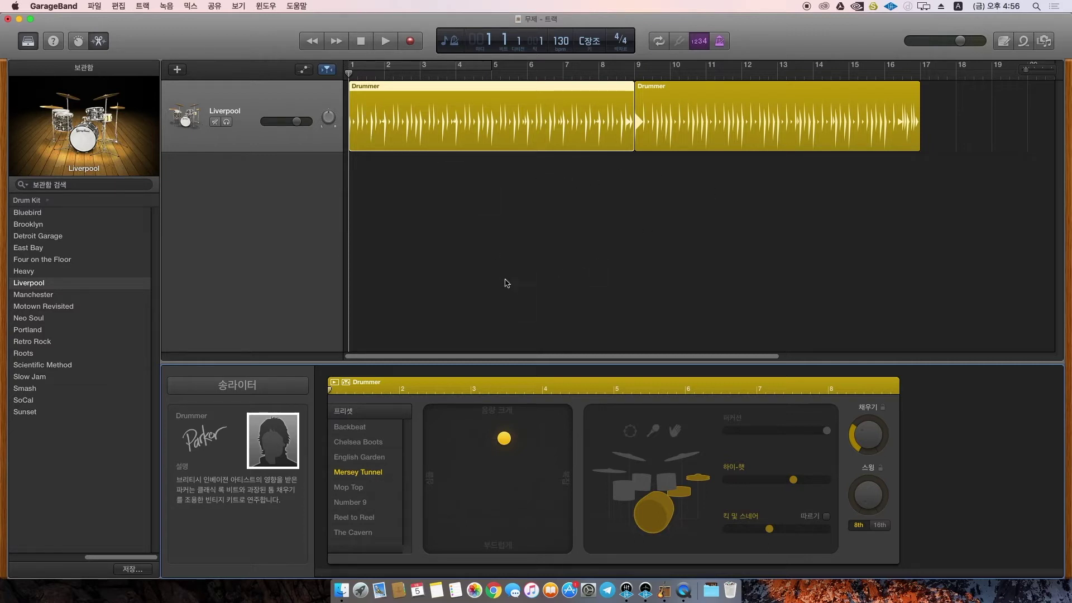
Step: Preview the drum track and delete its second Drummer region, which starts at bar 9
left_click(385, 41)
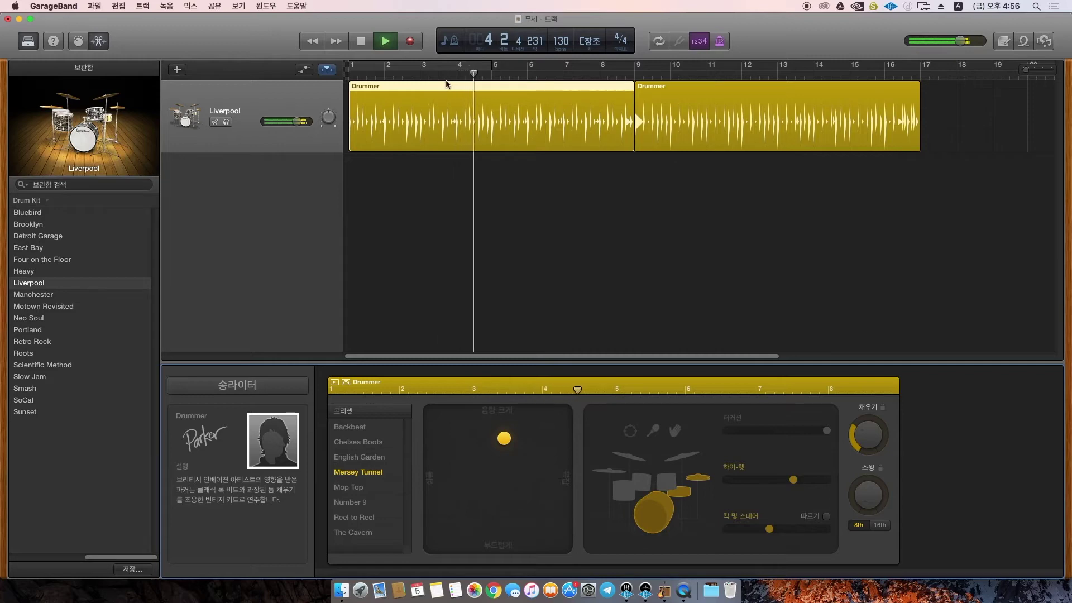
key("space")
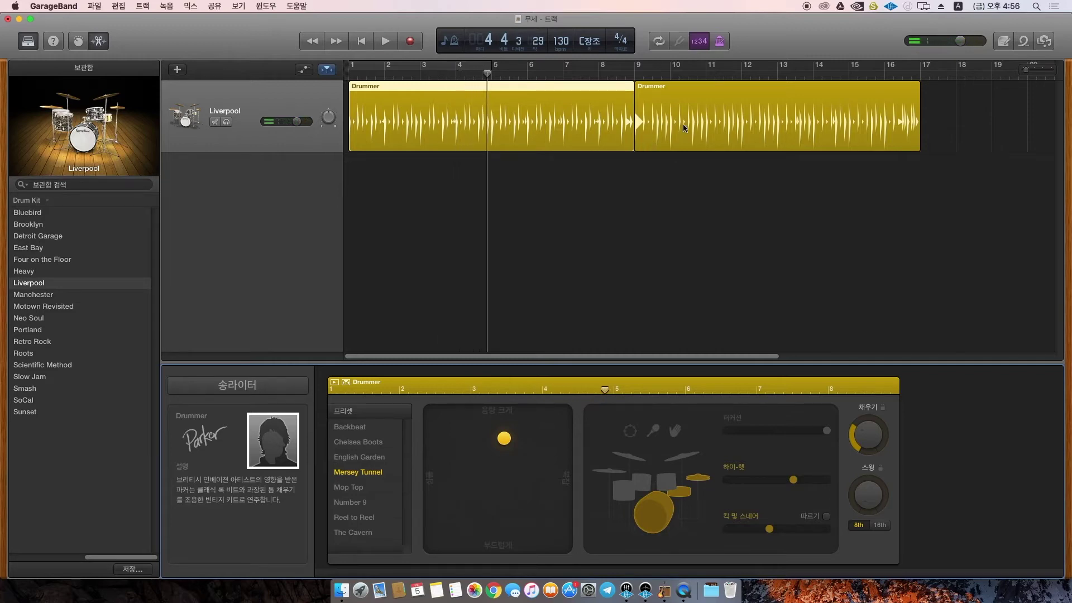
left_click(527, 187)
left_click(597, 125)
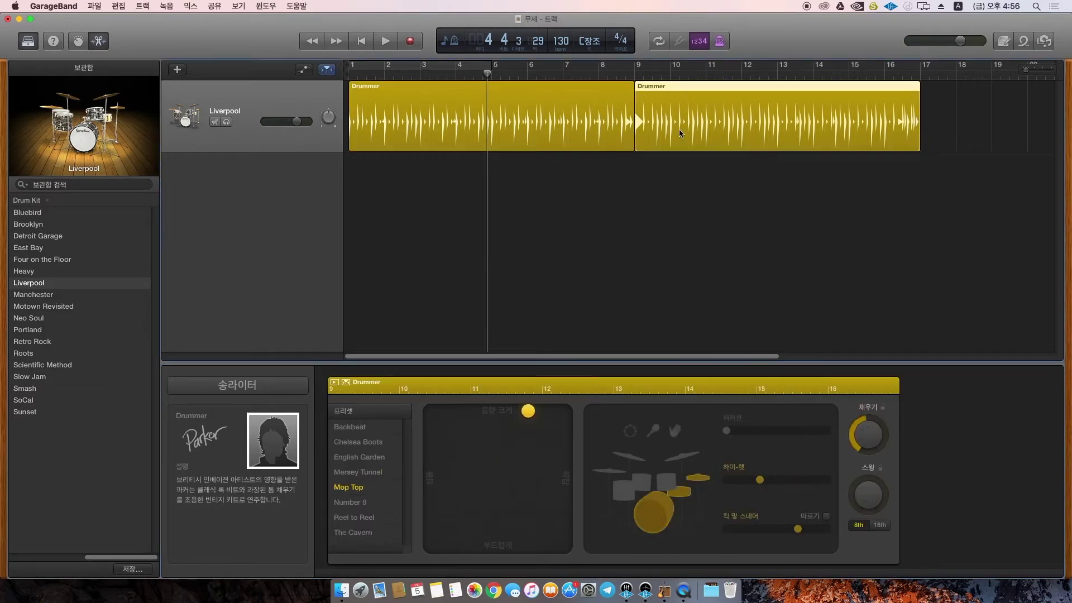
key("Delete")
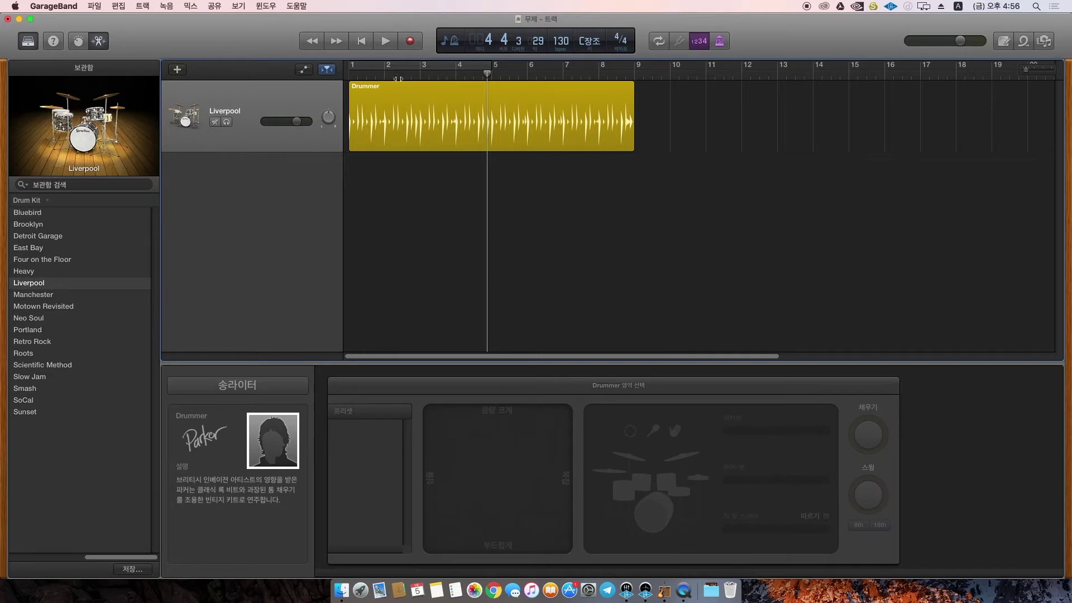
Step: Set the project tempo to 124 bpm and listen to the drums from the start
left_click(564, 42)
left_click_drag(564, 41, 563, 52)
left_click(367, 46)
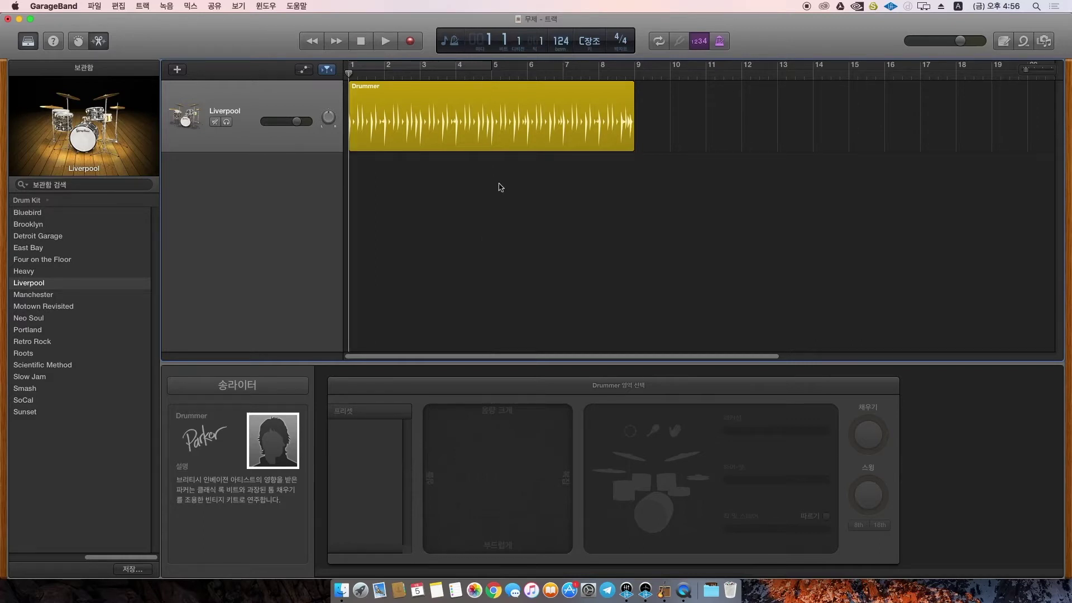
key("space")
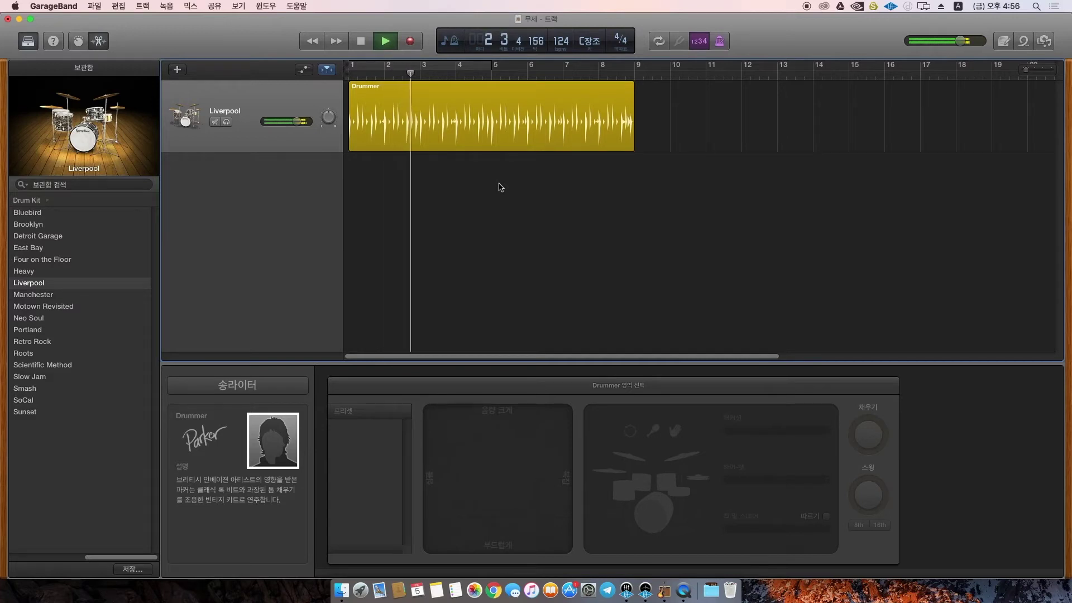
key("space")
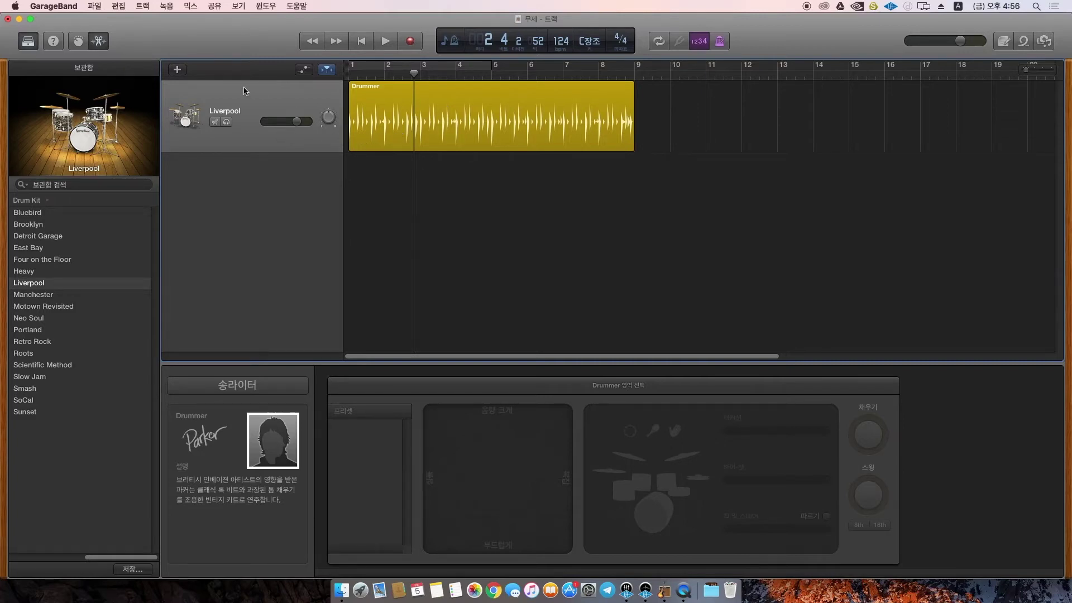
Step: Add a software instrument track below the drums
left_click(177, 71)
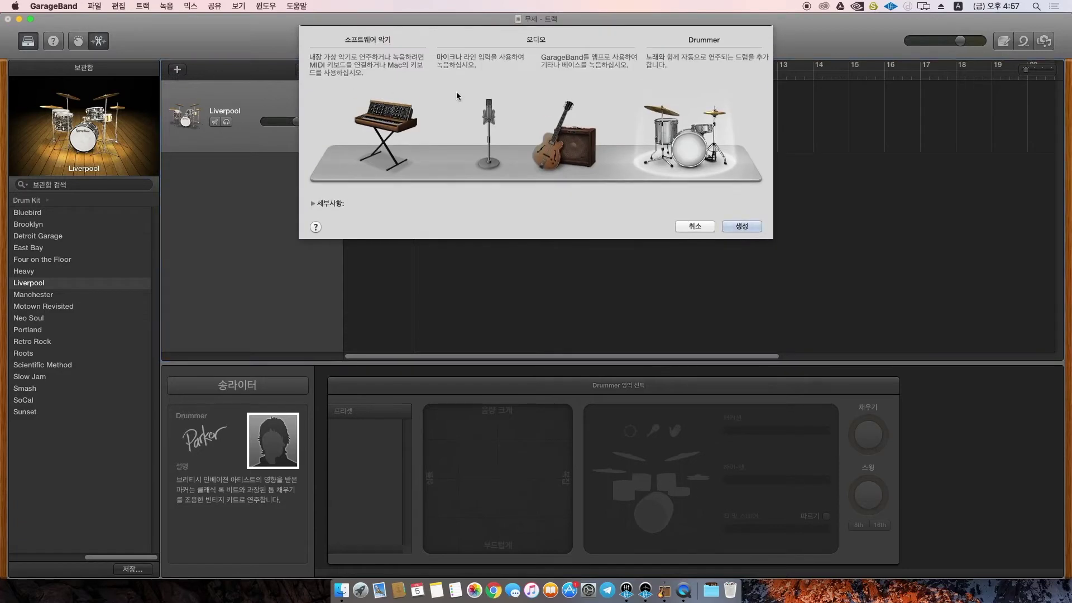
left_click(415, 137)
left_click(736, 227)
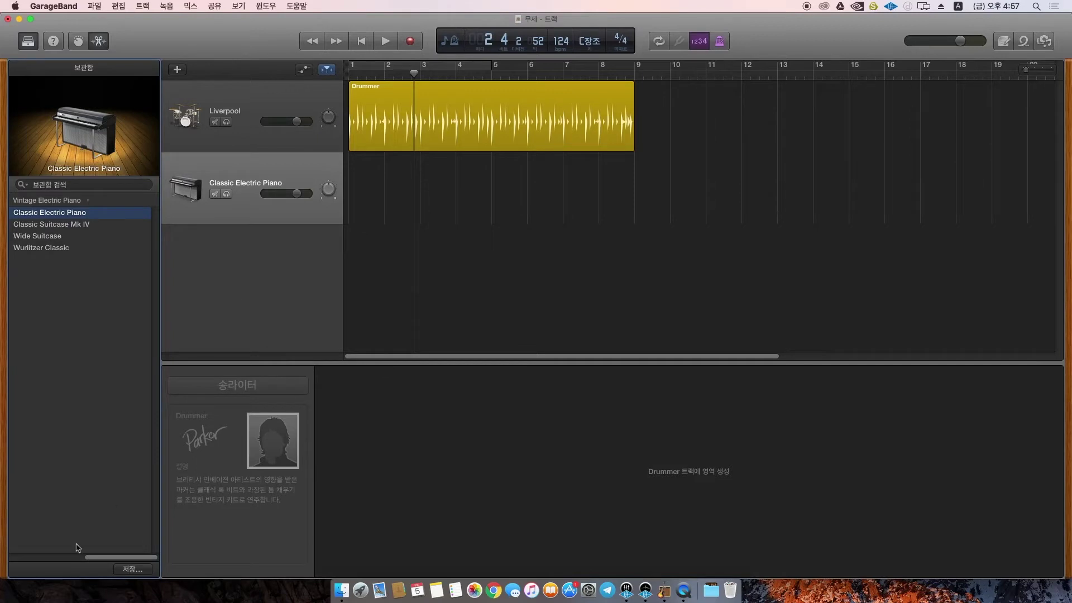
Step: Assign the Massive Saws patch from the Synthesizer Classics category to the new instrument track
left_click(58, 557)
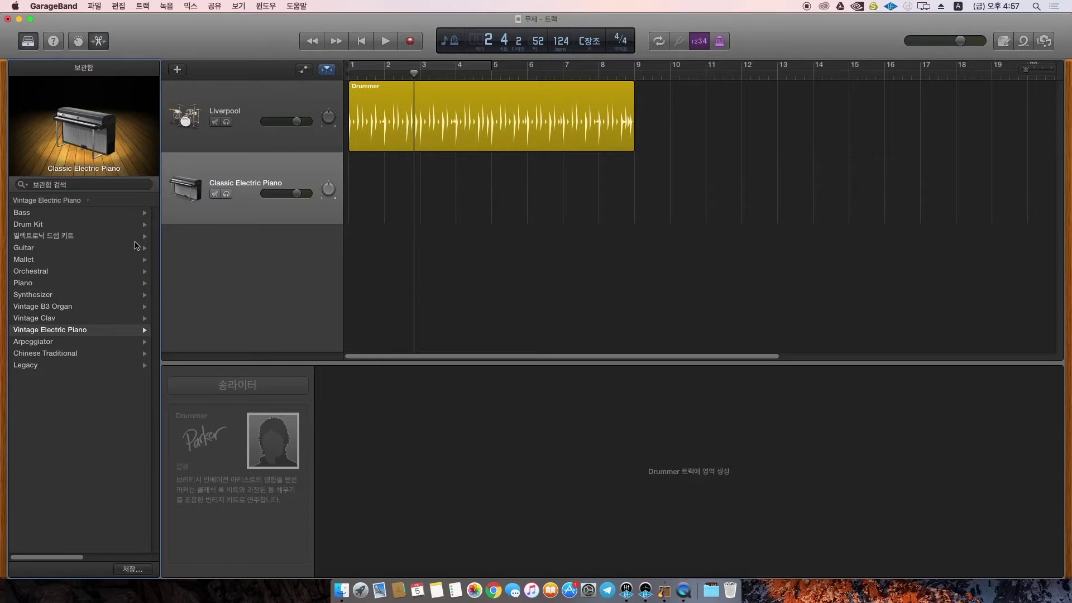
left_click(72, 295)
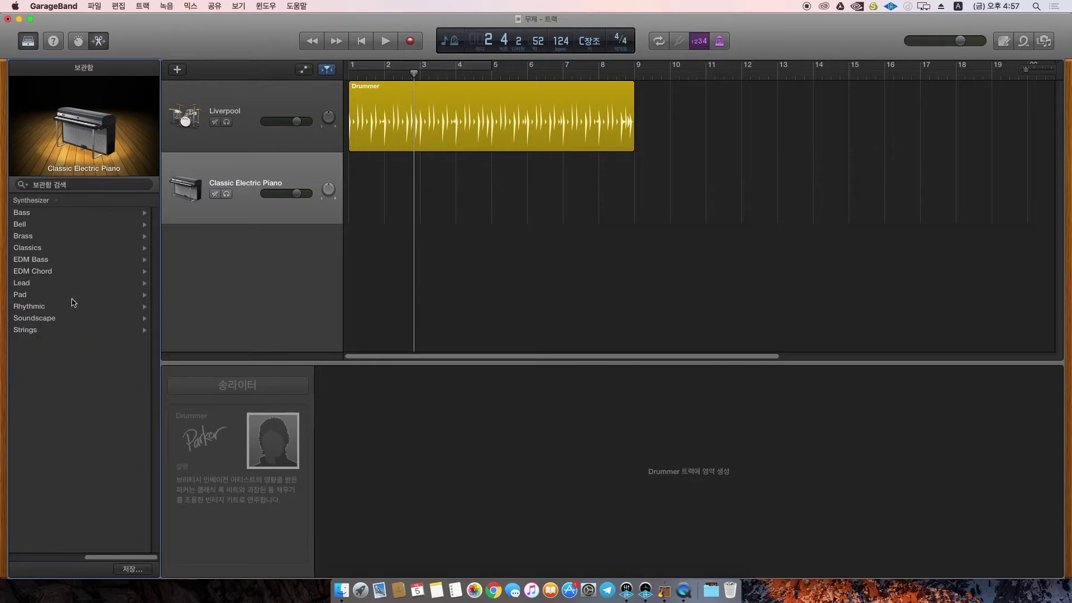
left_click(68, 251)
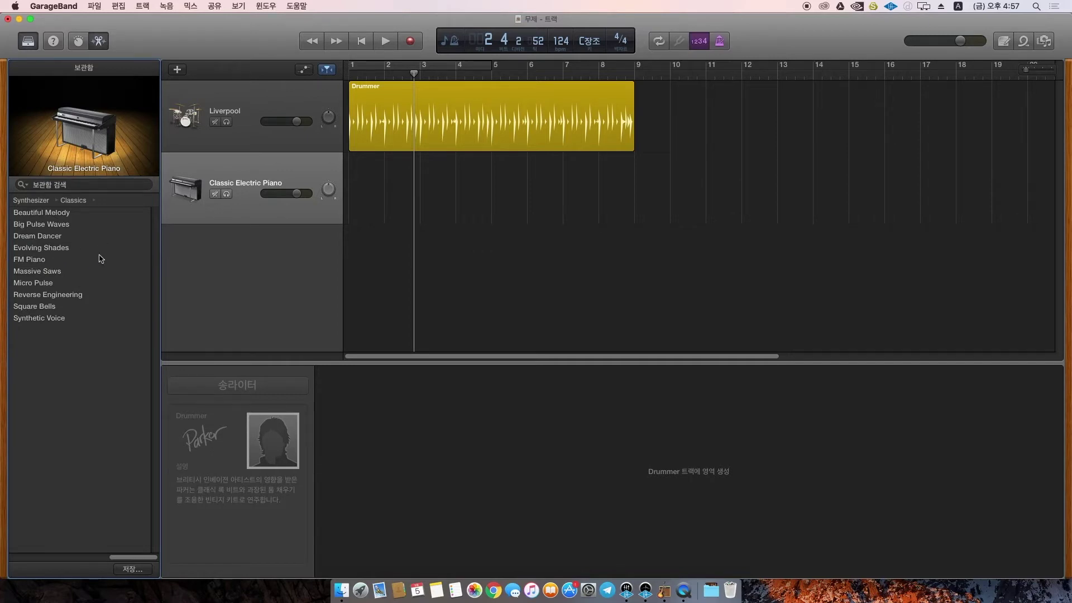
left_click(92, 271)
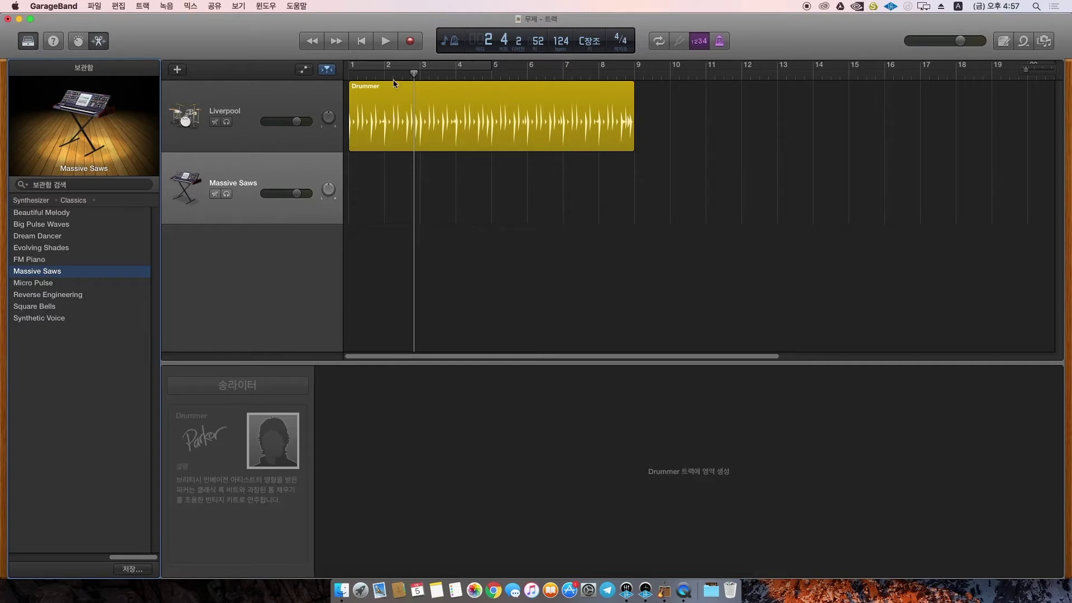
Step: Create an empty region at bar 1 on the Massive Saws track and extend it to bar 9, matching the drum region
left_click(365, 43)
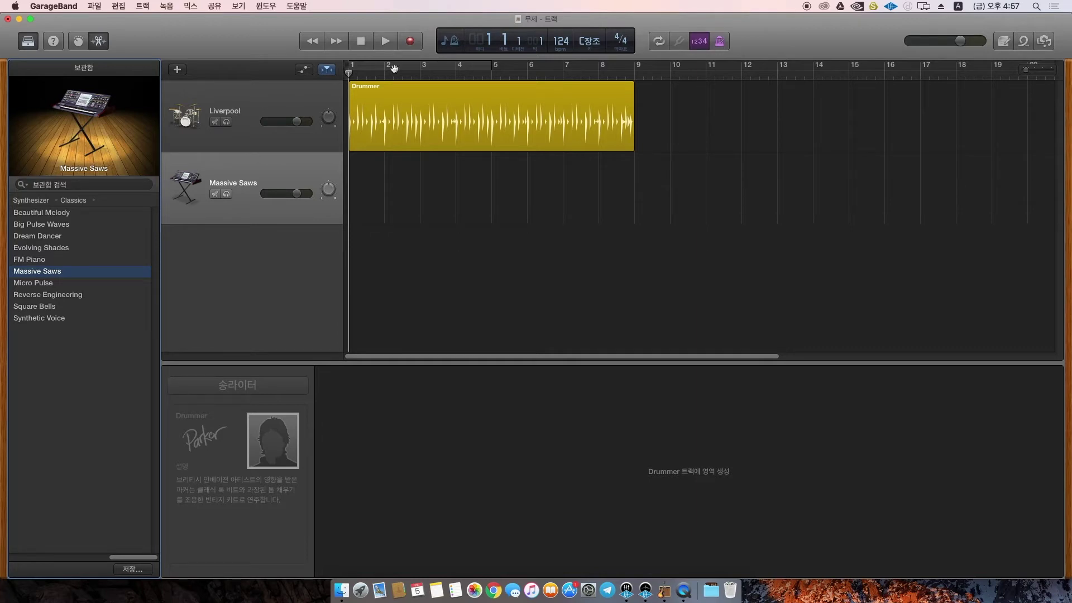
left_click(369, 195, "super")
left_click_drag(384, 180, 491, 182)
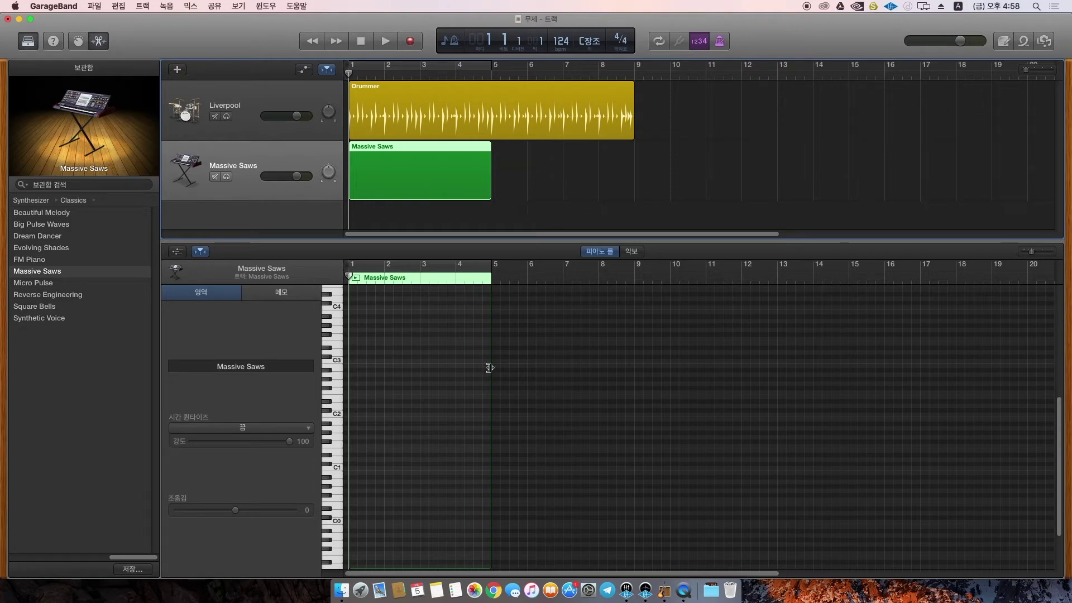
left_click_drag(490, 367, 639, 369)
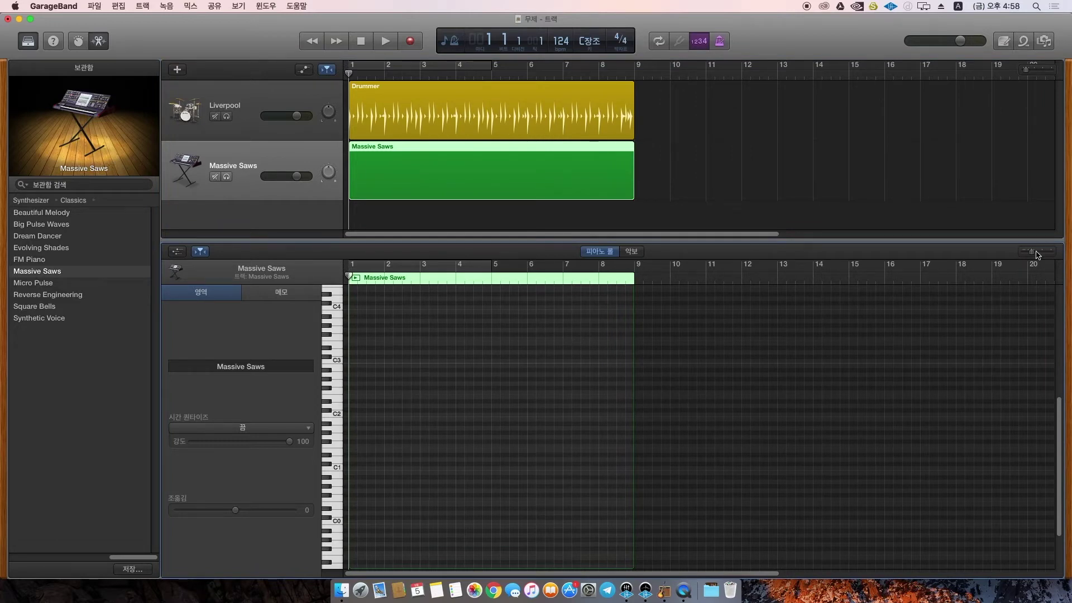
Step: Enter a one-bar C major chord of C3, E3 and G3 at bar 1 of the Massive Saws region and preview it
left_click(1036, 252)
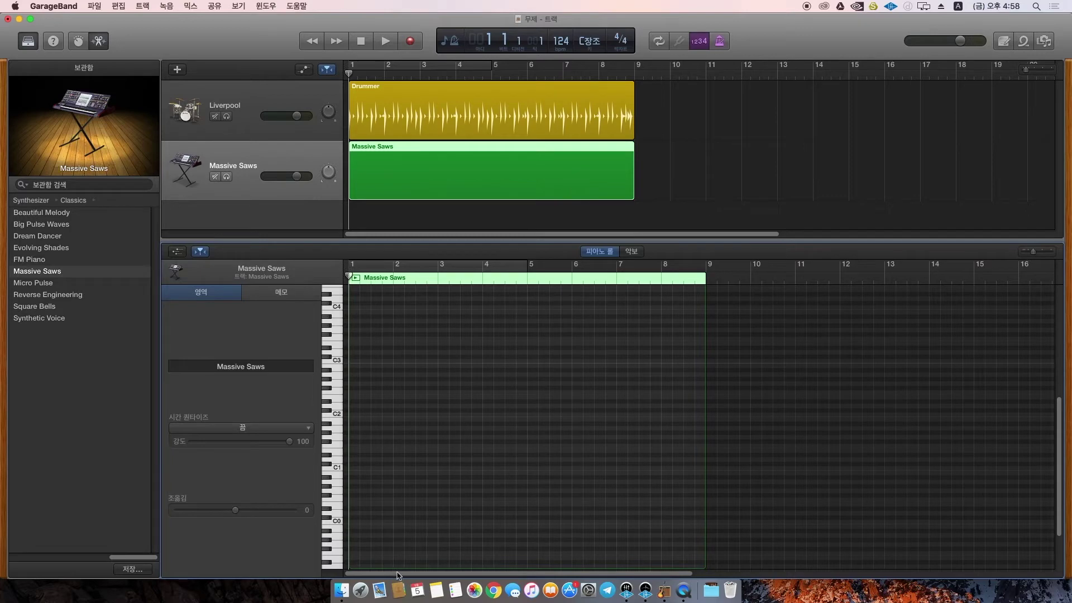
left_click(377, 574)
left_click_drag(1059, 413, 1060, 377)
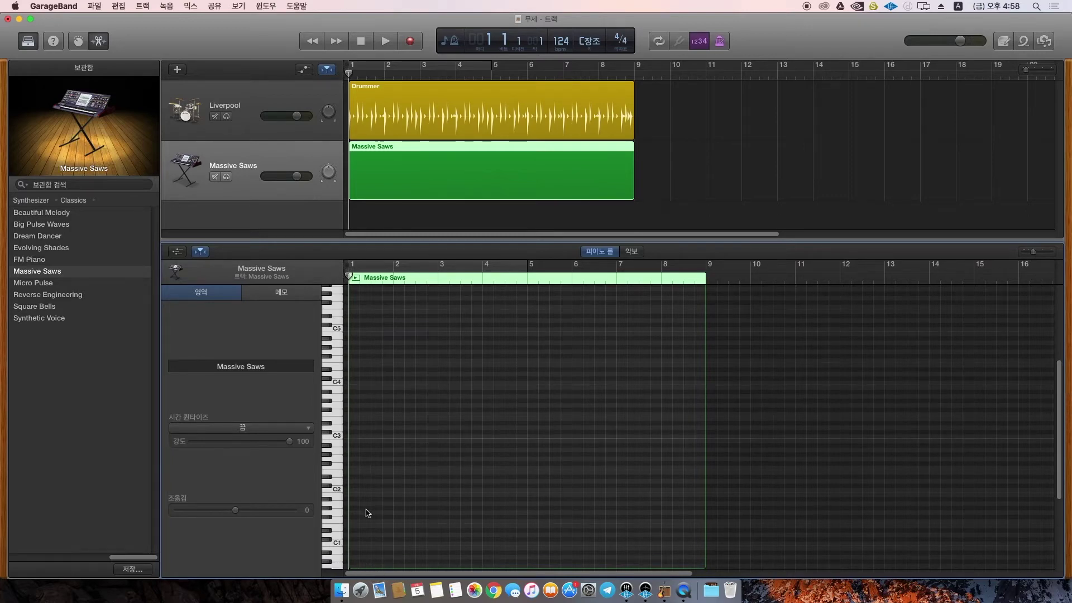
left_click(356, 435, "super")
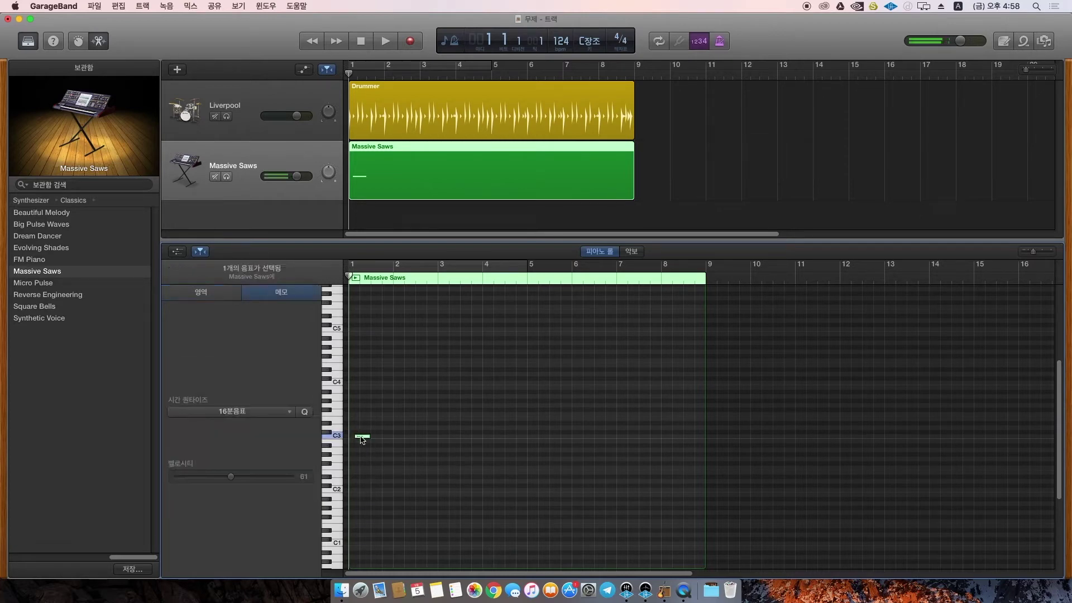
left_click_drag(359, 437, 371, 407)
left_click(365, 435)
left_click(366, 435, "alt")
left_click(368, 420, "alt")
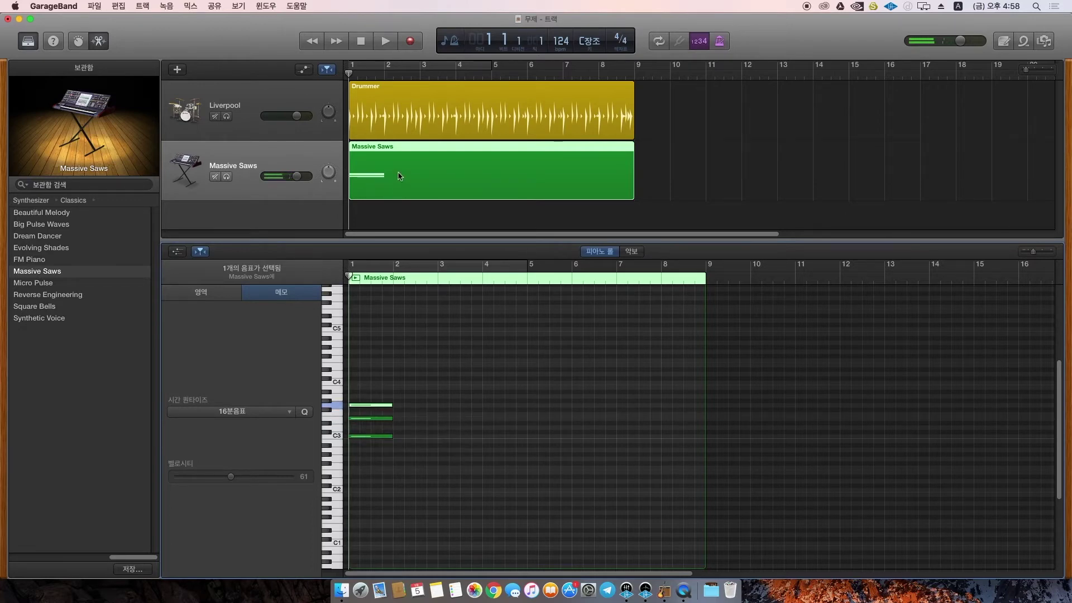
left_click(385, 42)
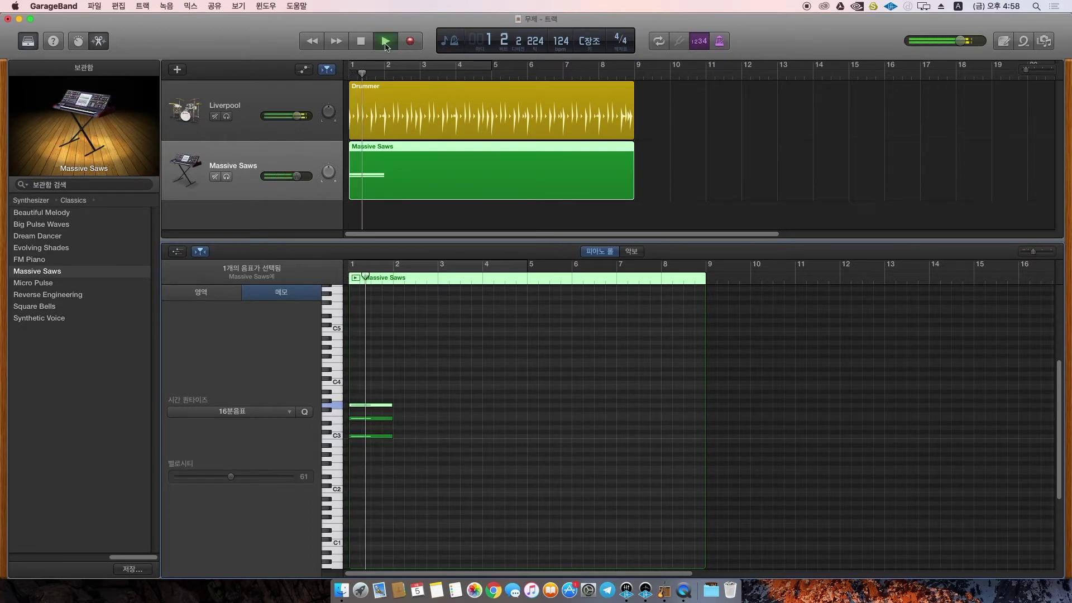
key("space")
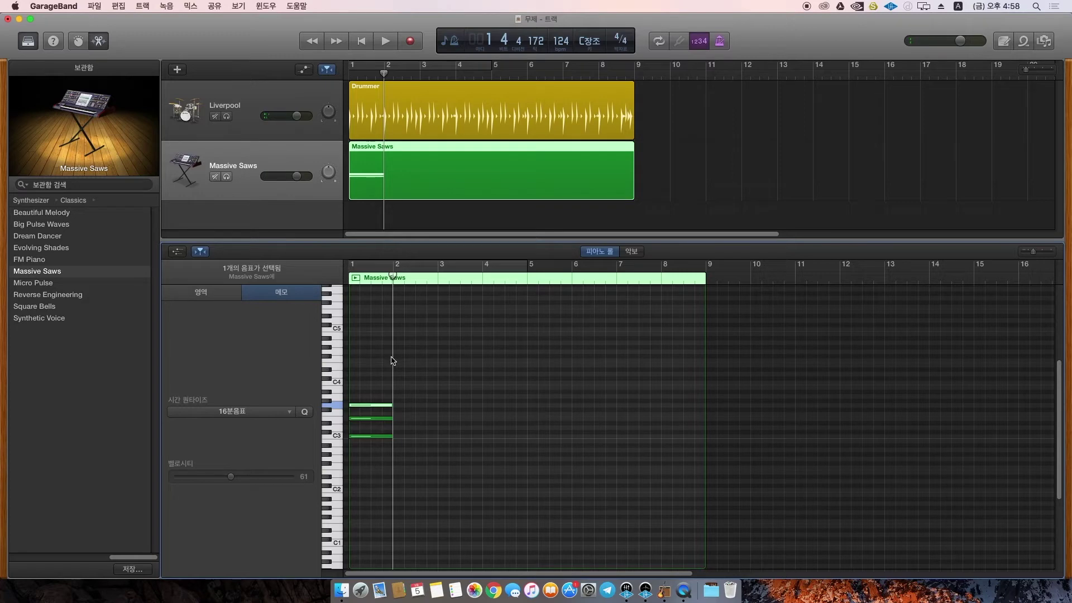
Step: Raise all three chord notes by one octave to C4, E4 and G4 and play them back from the start
left_click_drag(415, 361, 354, 462)
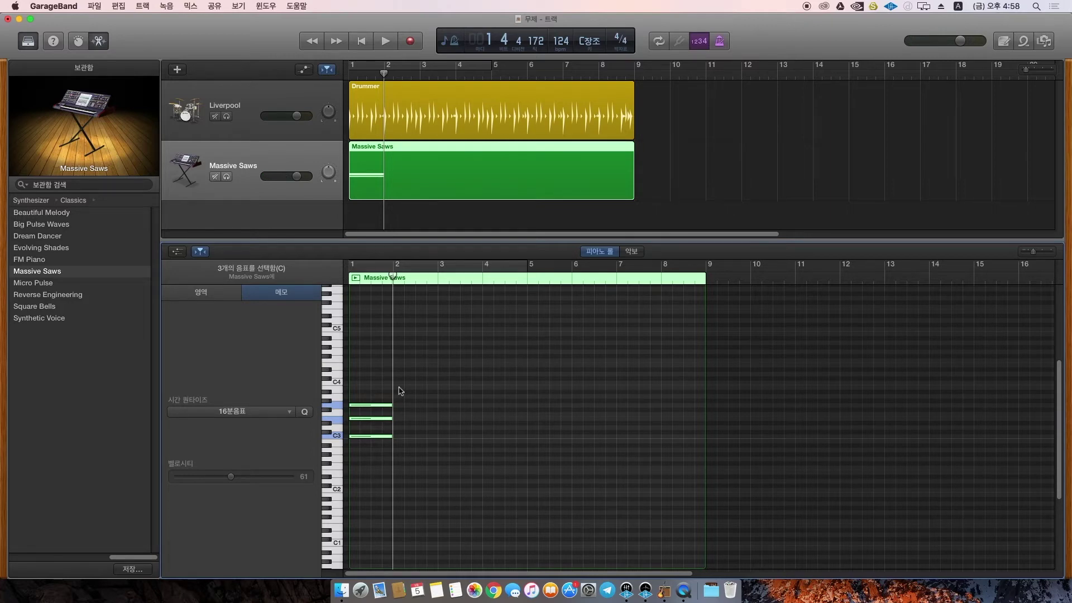
key("shift+Up")
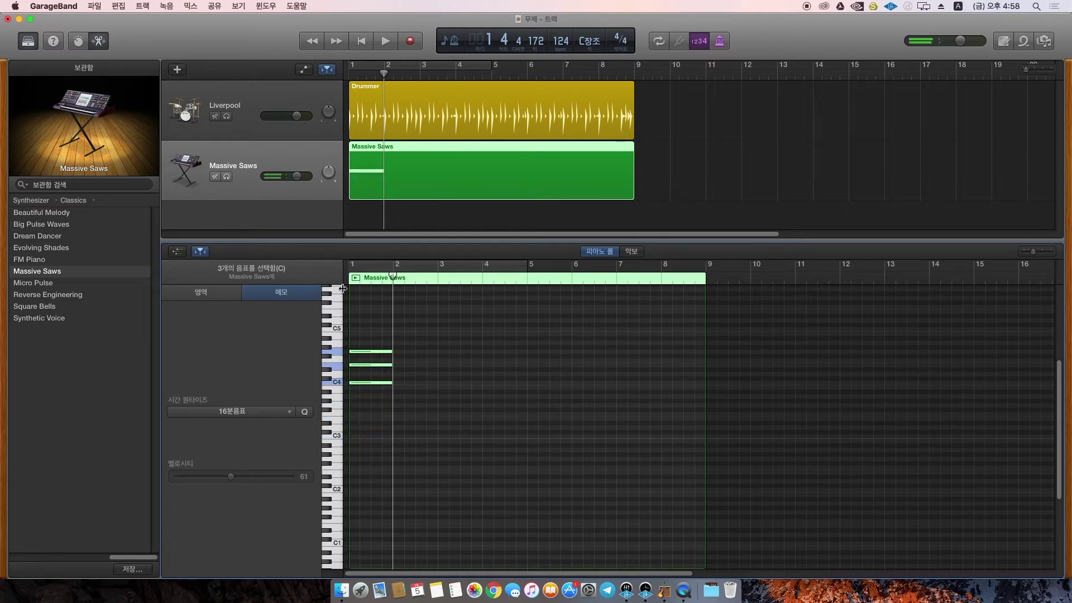
key("Return")
key("space")
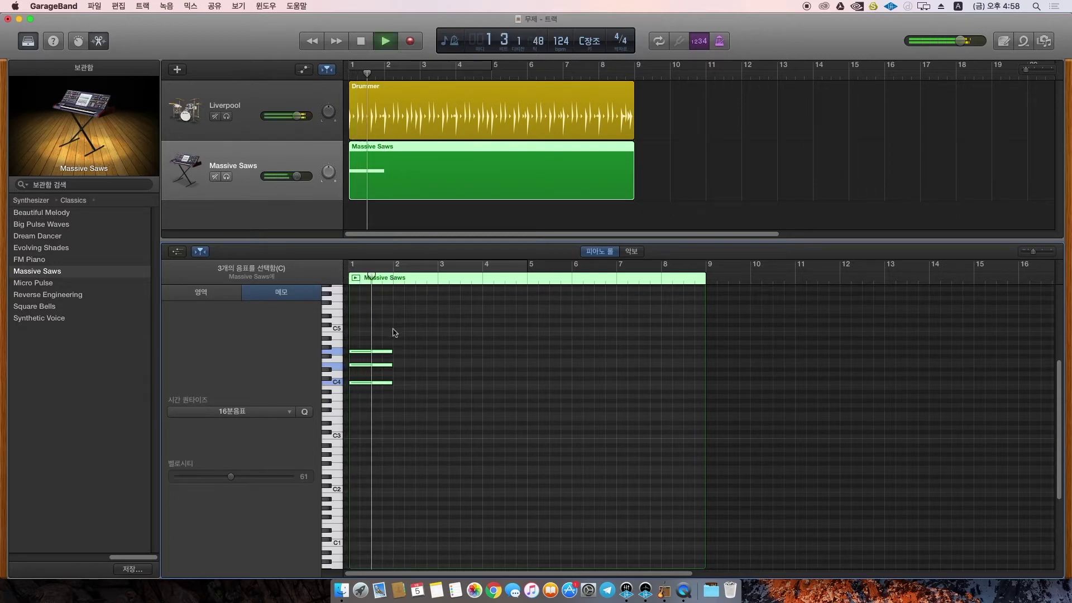
key("space")
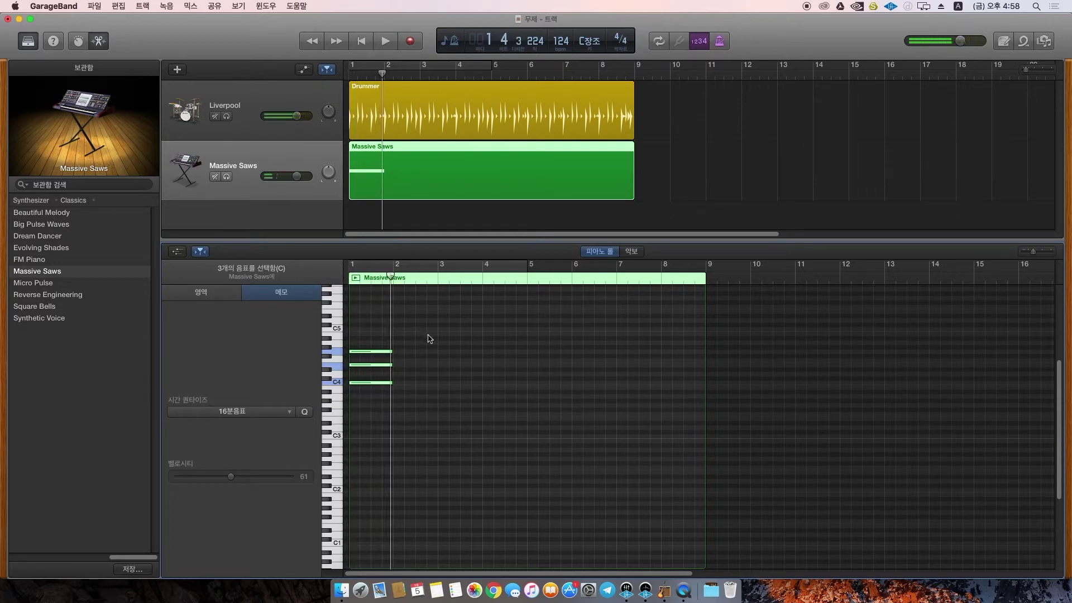
Step: Audition the chord's highest and lowest notes individually in the piano roll
left_click(440, 375)
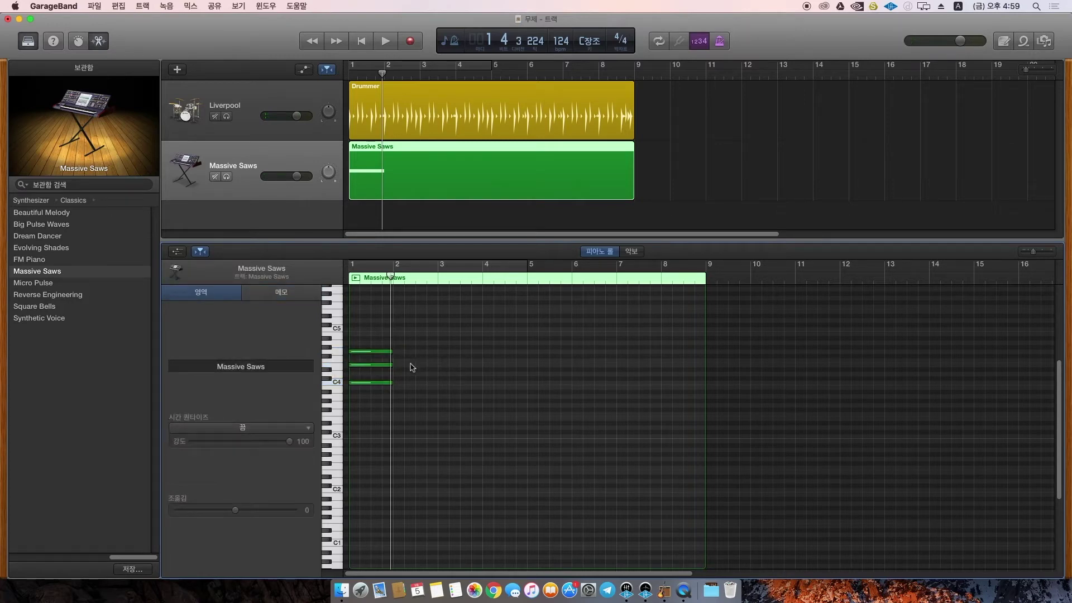
left_click(400, 337)
left_click(389, 352)
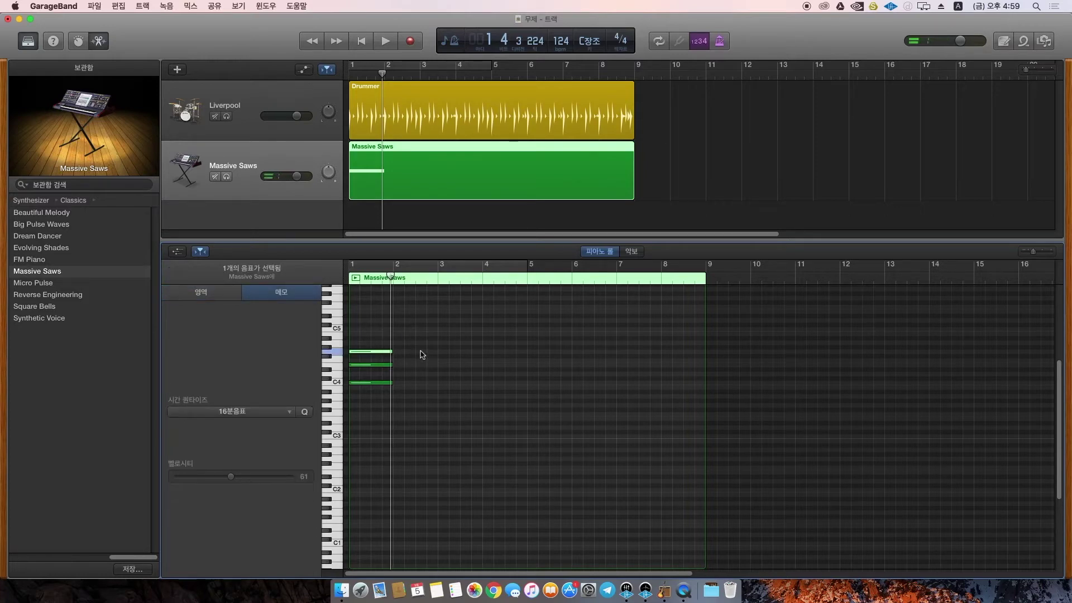
left_click(392, 340)
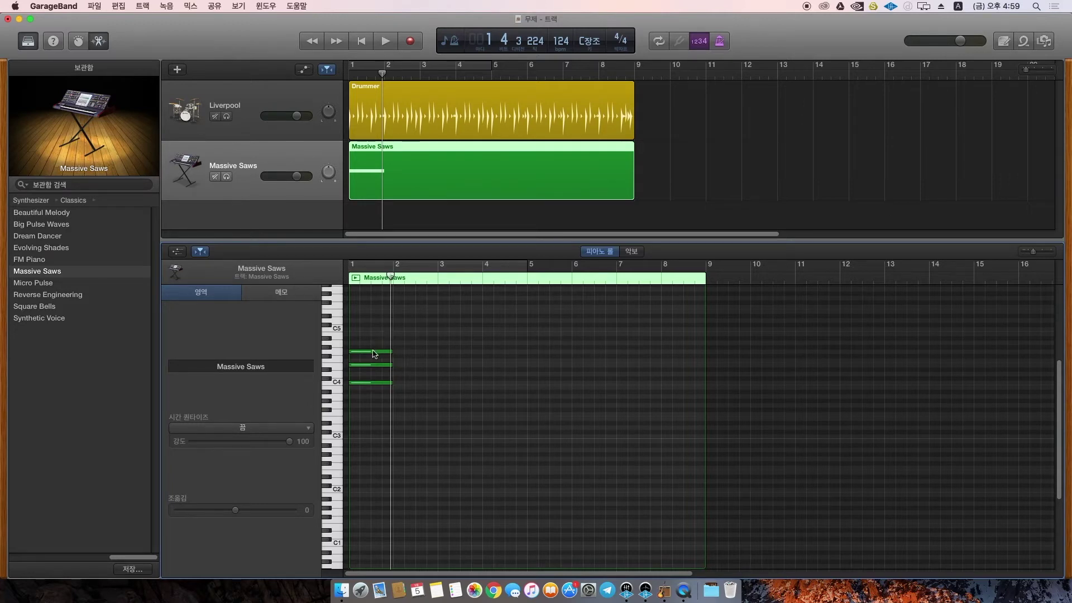
left_click(383, 384)
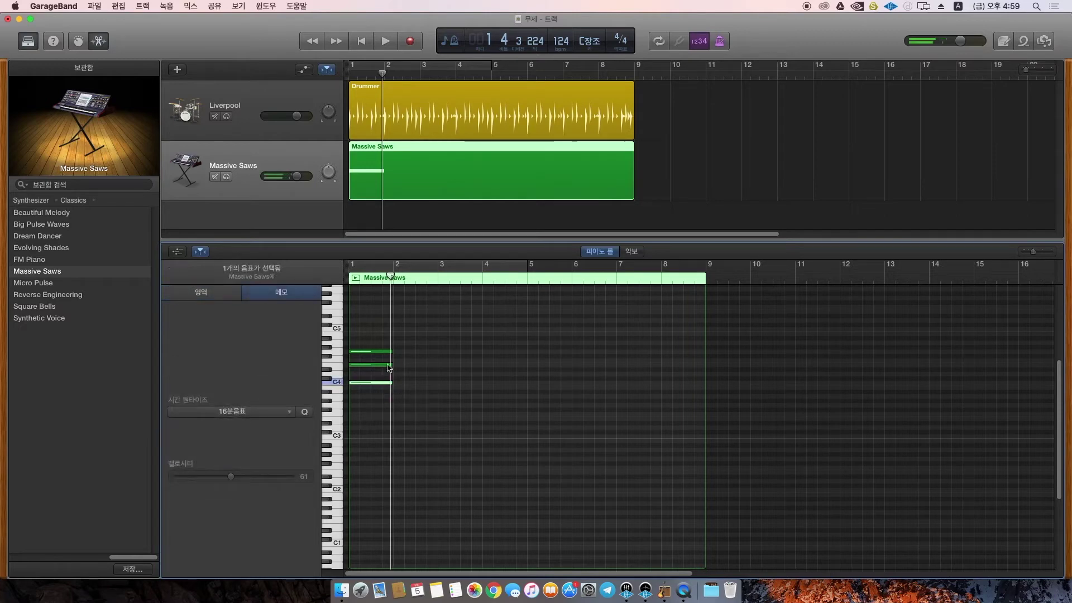
Step: Lower the chord's E4 and G4 notes by one octave to E3 and G3, leaving C4 as the top note
left_click(382, 374)
left_click_drag(381, 374, 392, 348)
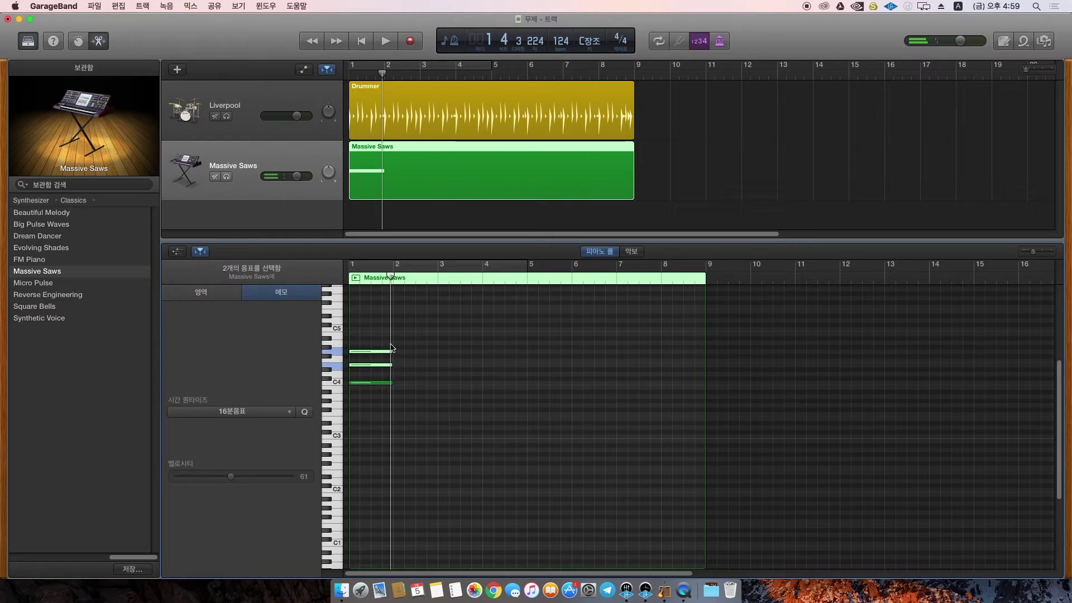
key("shift+alt+Down")
left_click(391, 348)
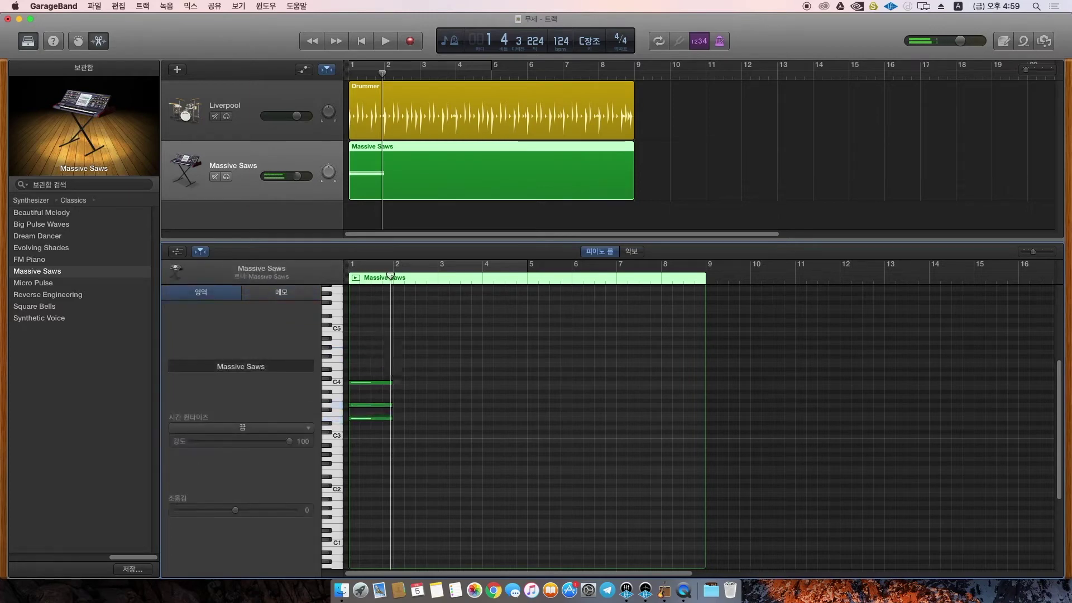
Step: Audition E3, G3 and C4 individually, and play the whole revoiced chord with the drums from the start
left_click(378, 418)
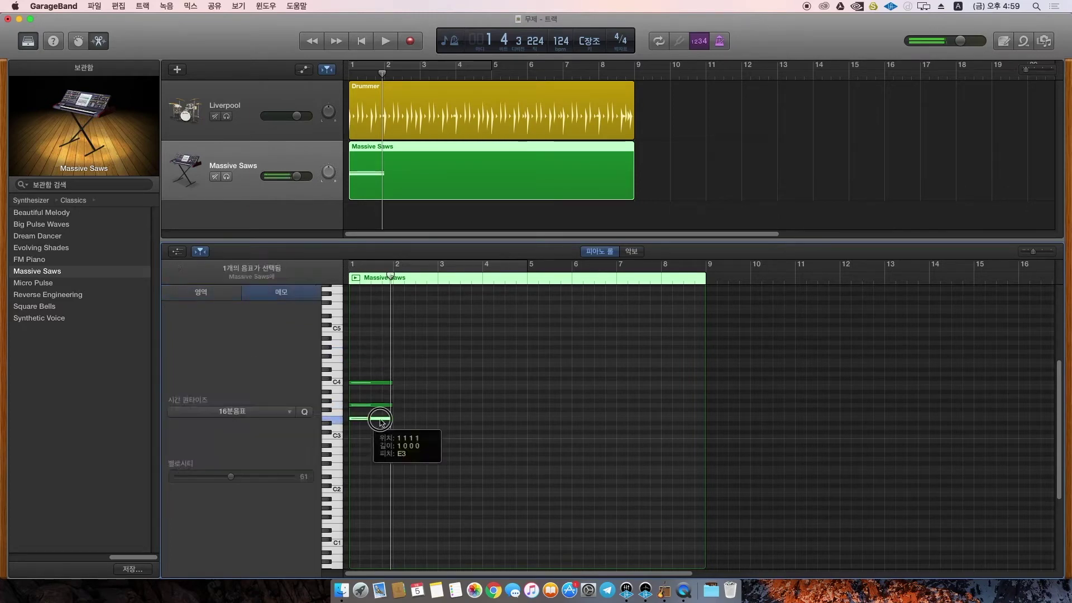
left_click(379, 405)
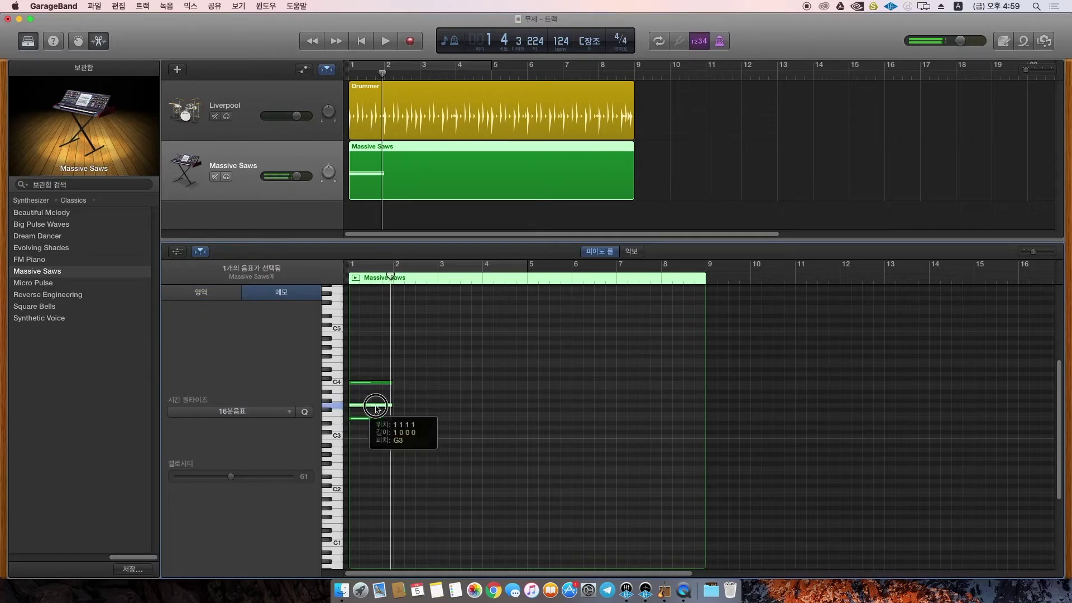
left_click(376, 383)
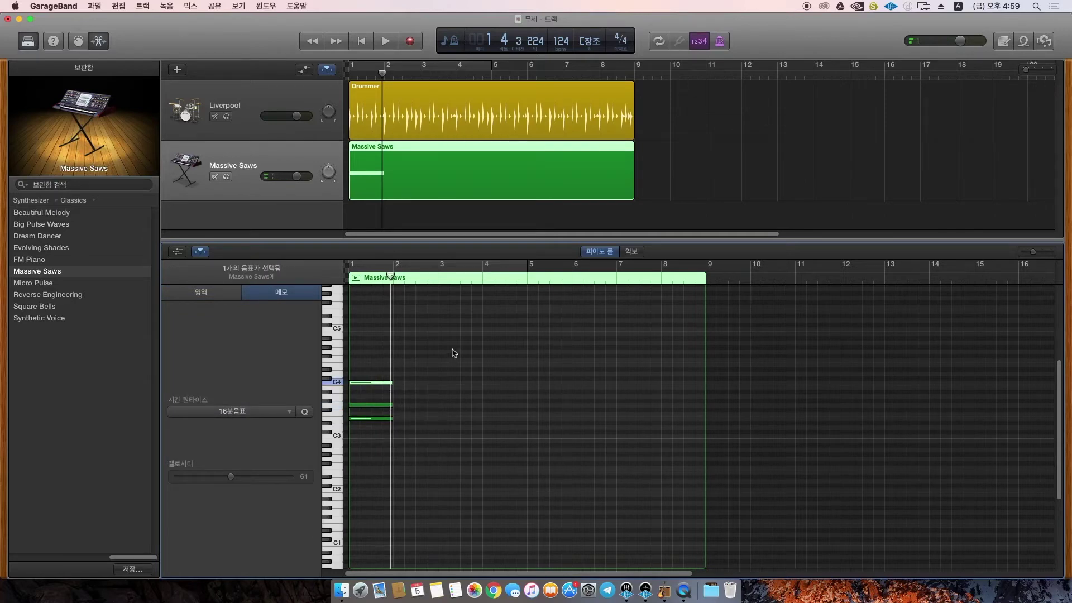
left_click(406, 358)
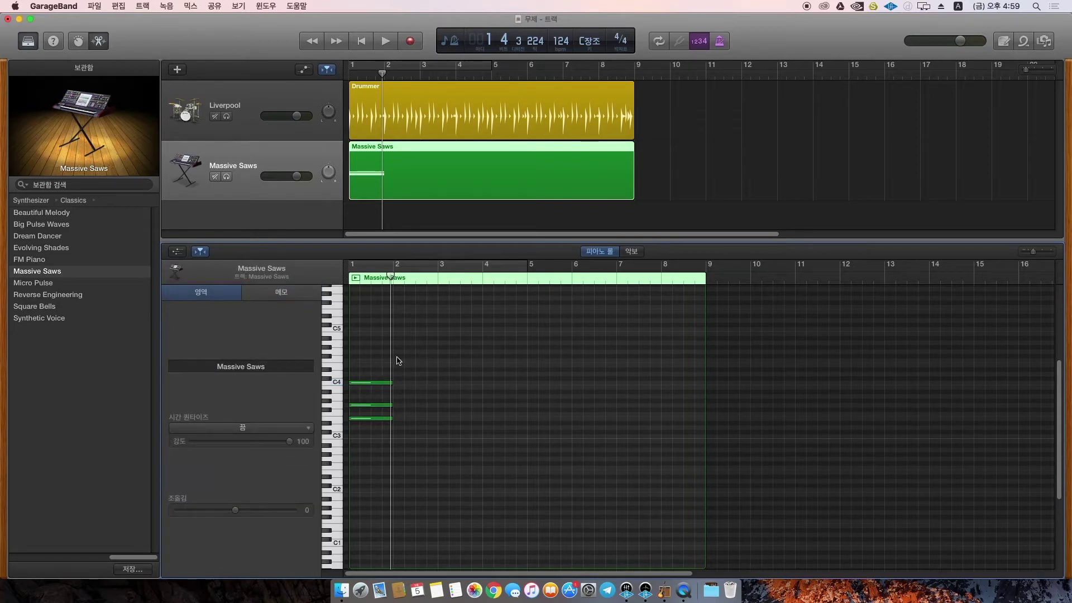
left_click_drag(419, 373, 357, 442)
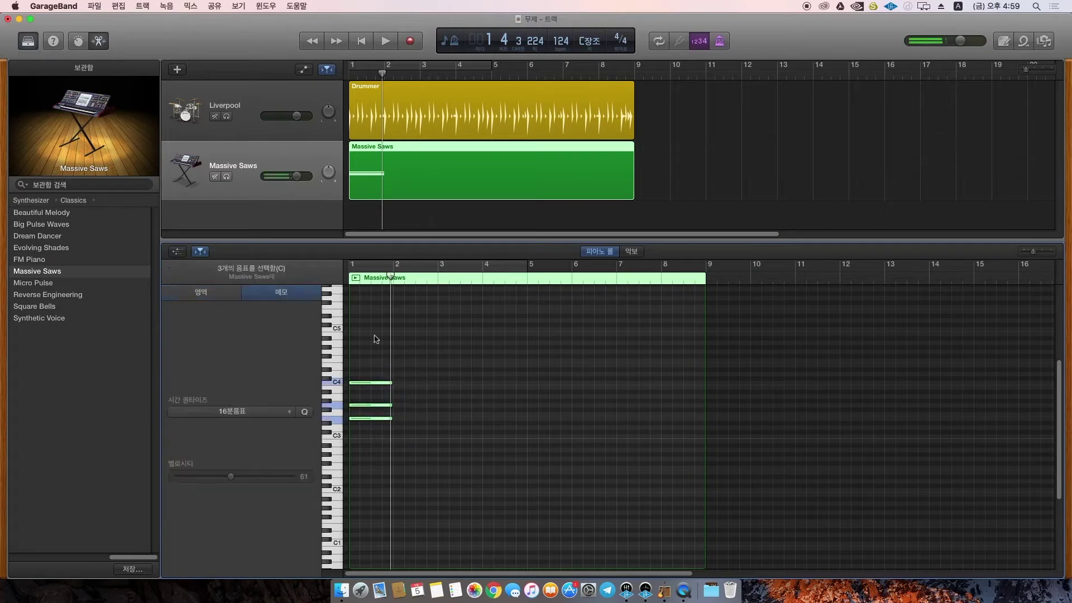
key("Return")
key("space")
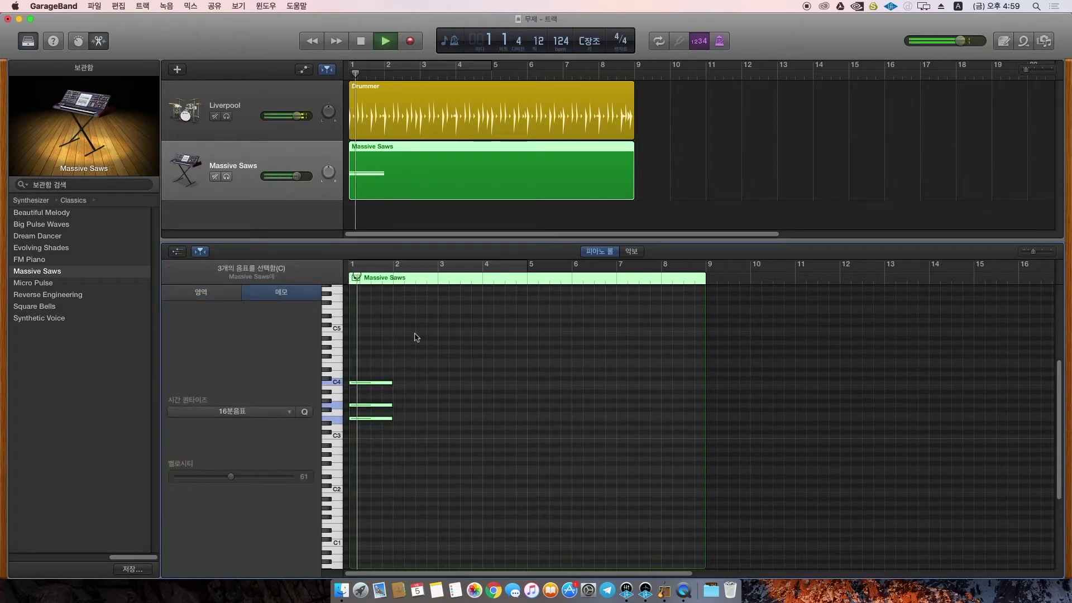
key("space")
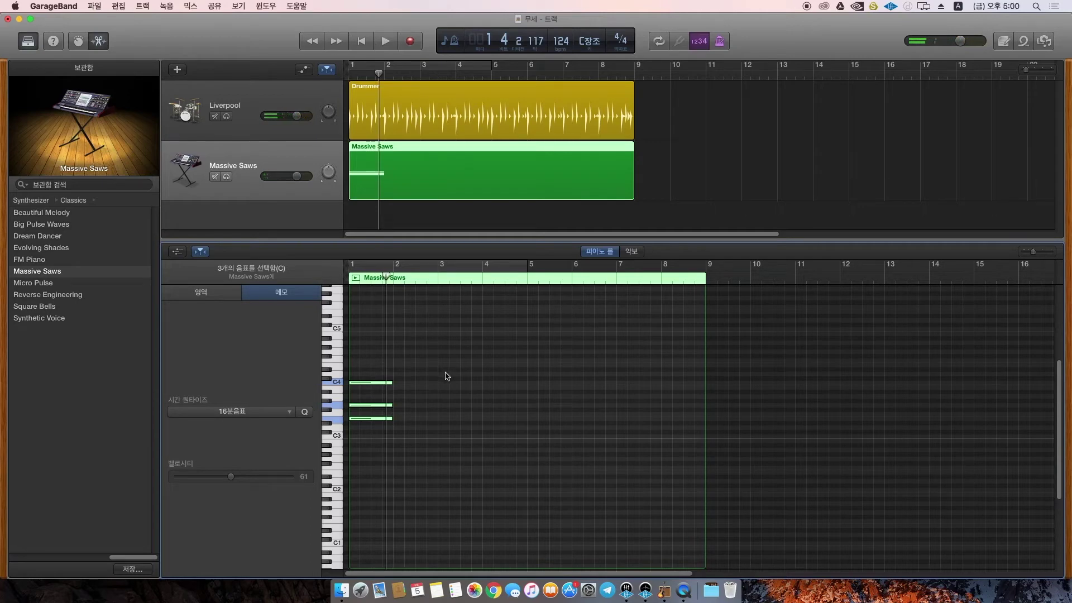
Step: Examine the bar 1 chord in the piano roll, checking its note pitches and auditioning the top C4 note
left_click(413, 386)
left_click(390, 382)
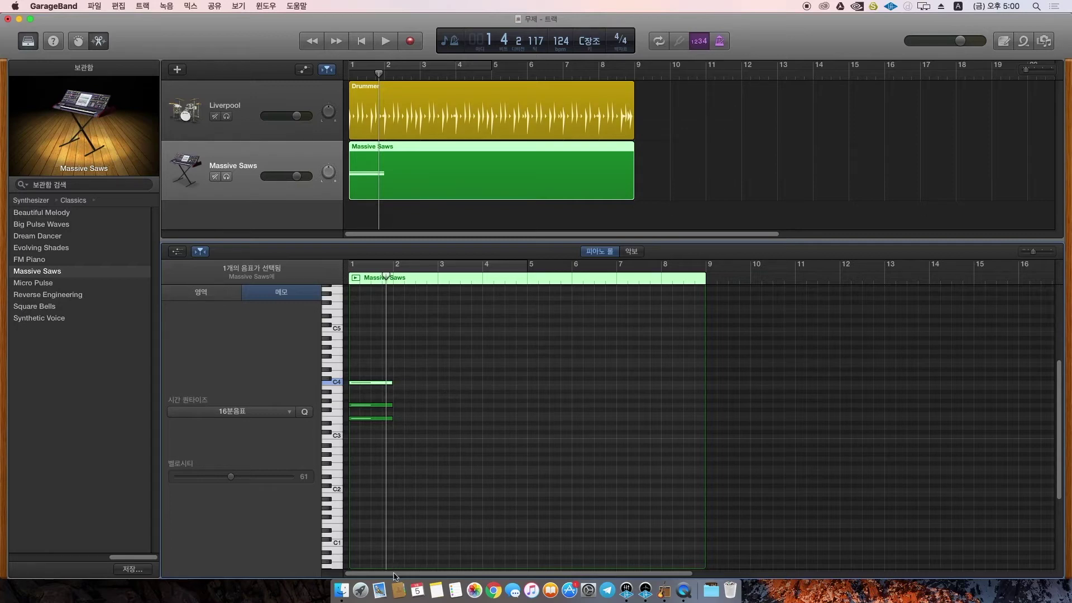
left_click(400, 450)
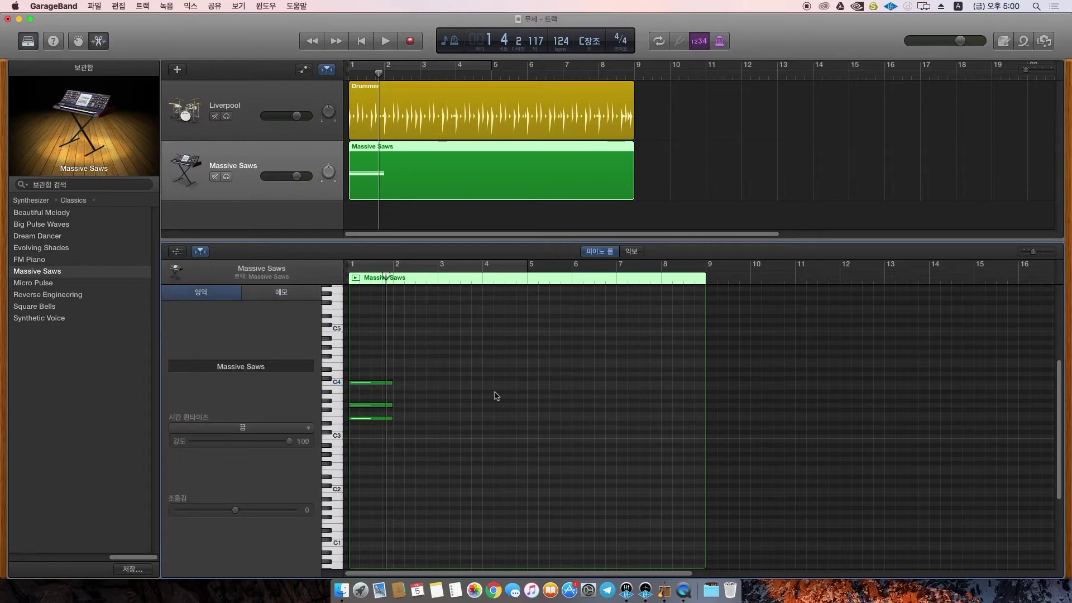
left_click(432, 355)
left_click_drag(433, 356, 416, 385)
mouse_move(376, 409)
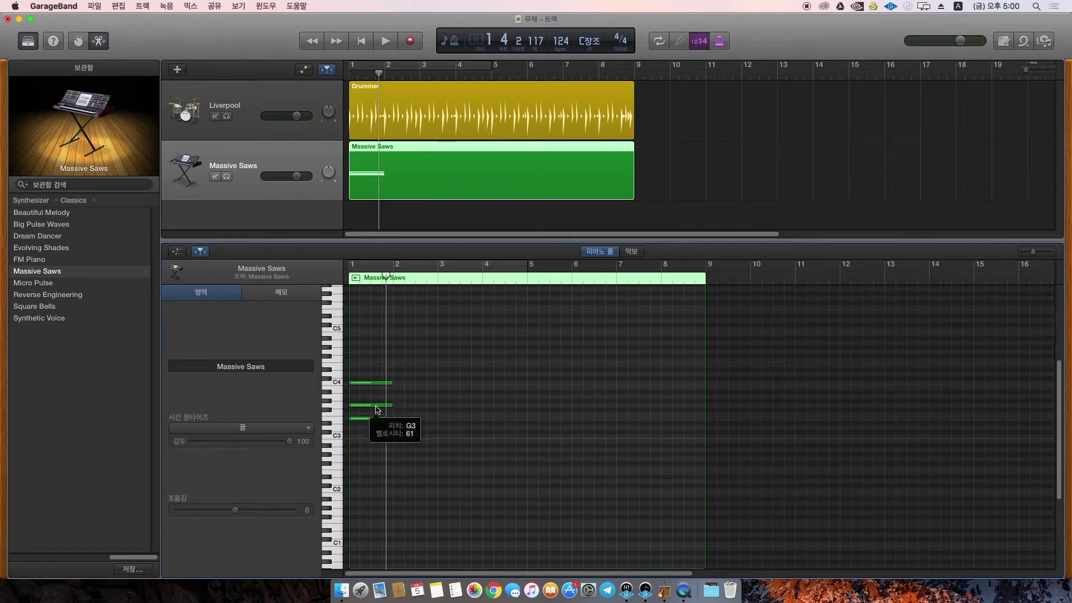
left_click(374, 384)
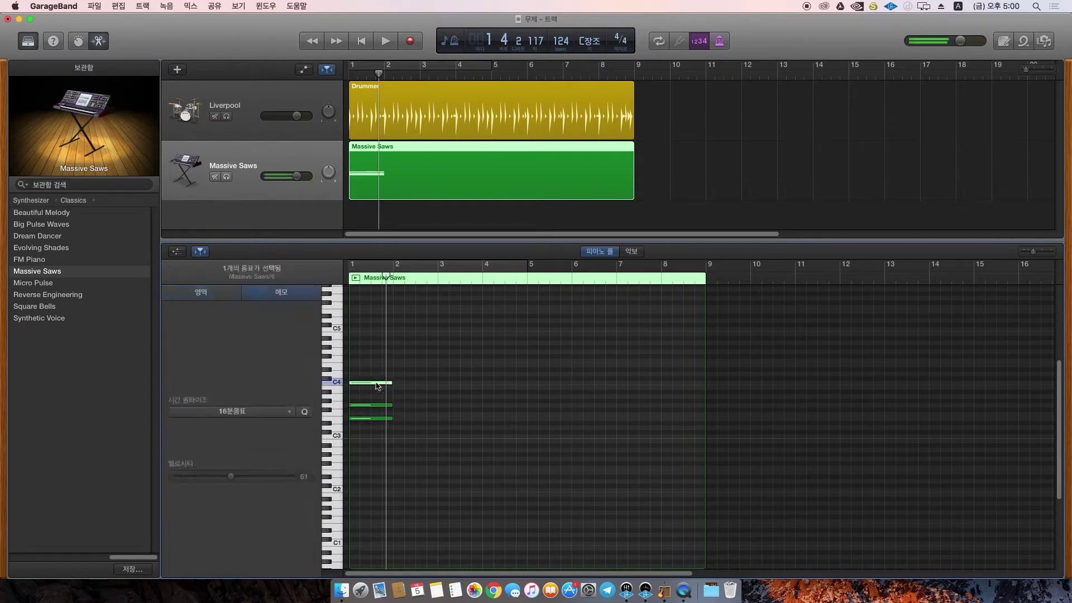
left_click(432, 380)
left_click(378, 383)
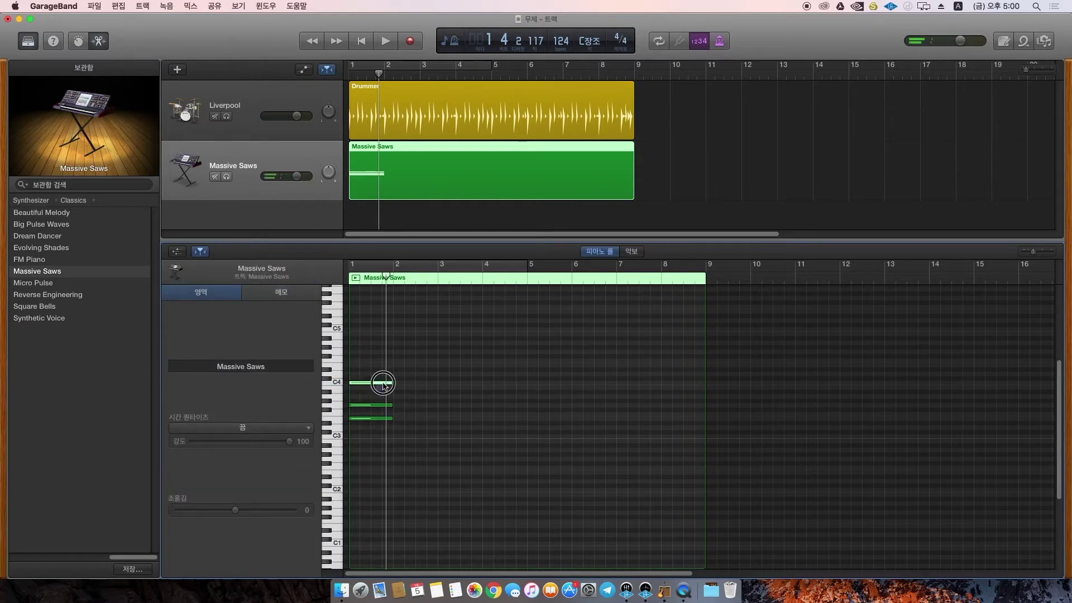
left_click(422, 376)
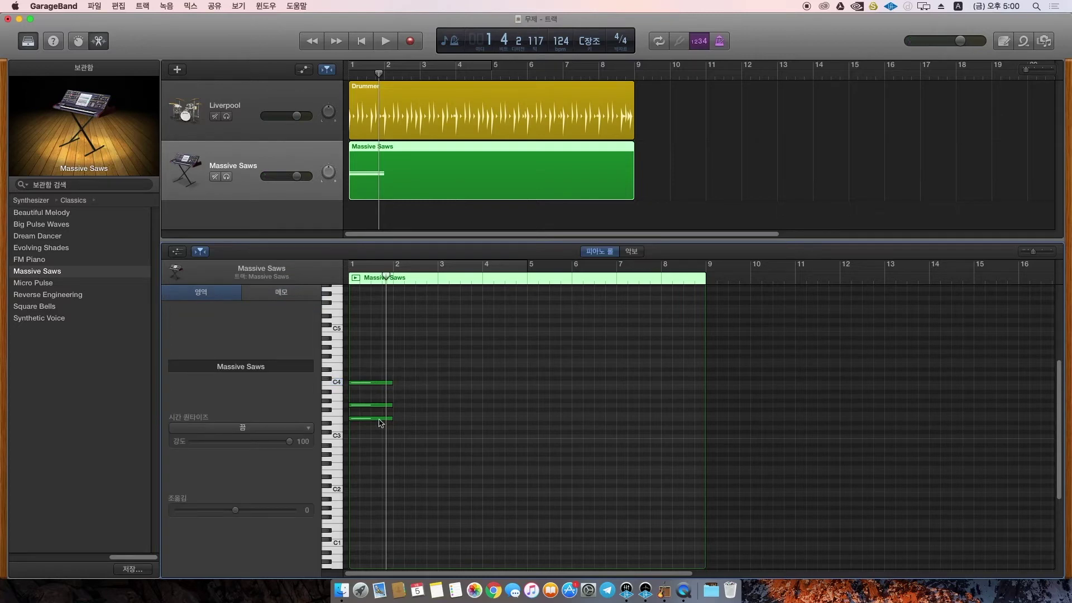
Step: Build a one-bar G major chord of G3, B3 and D4 at bar 2 and play both chords from the start
left_click_drag(380, 423, 414, 374)
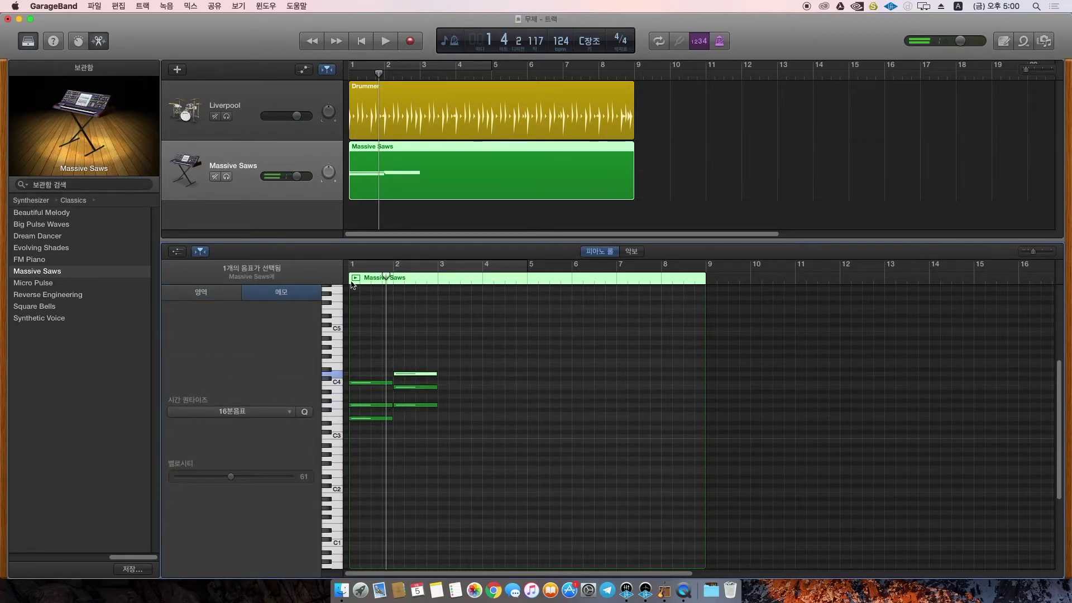
key("Return")
key("space")
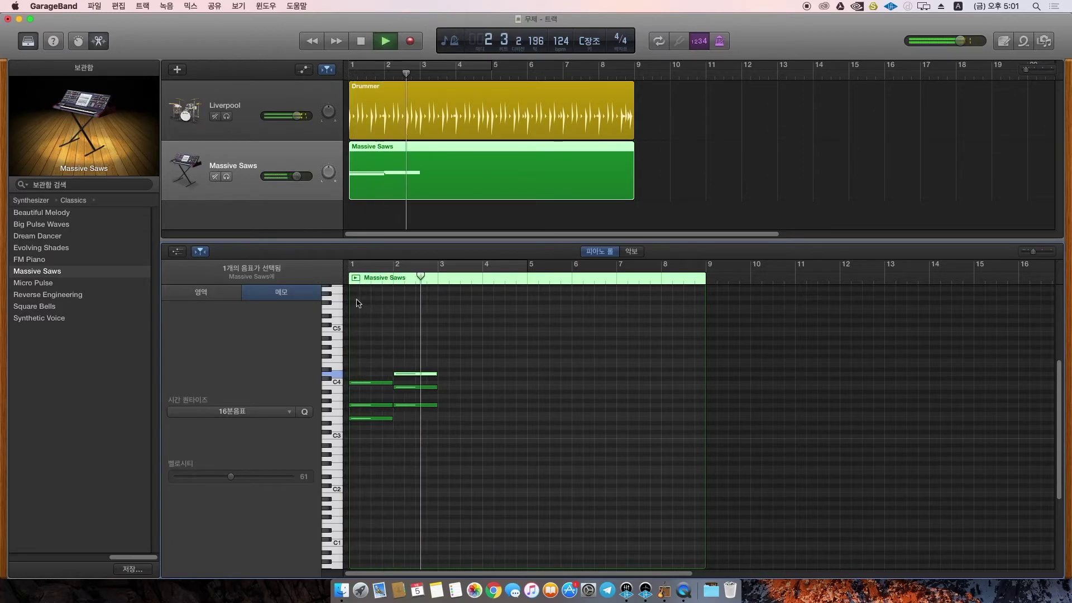
key("space")
left_click(479, 360)
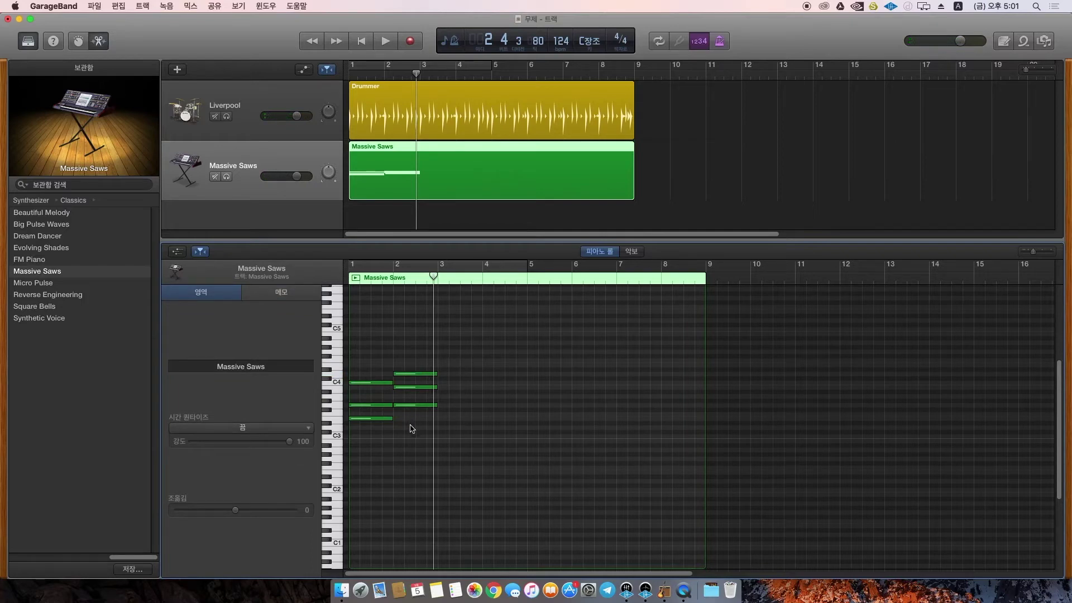
Step: Audition the top notes of the first two chords and build a one-bar A minor chord of A3, C4 and E4 at bar 3
left_click(378, 383)
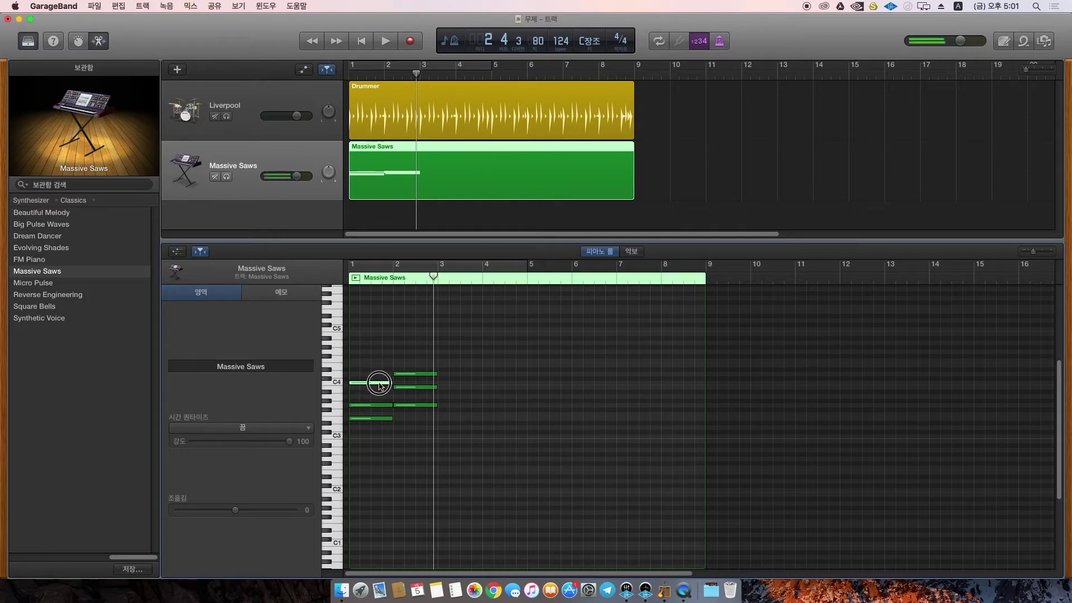
left_click(439, 350)
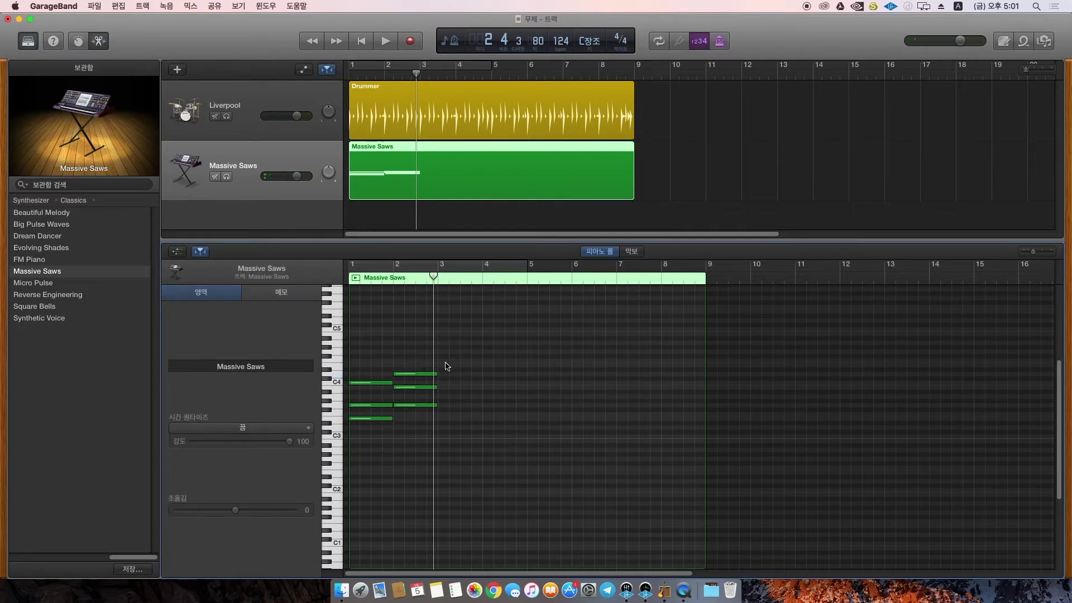
left_click(417, 374)
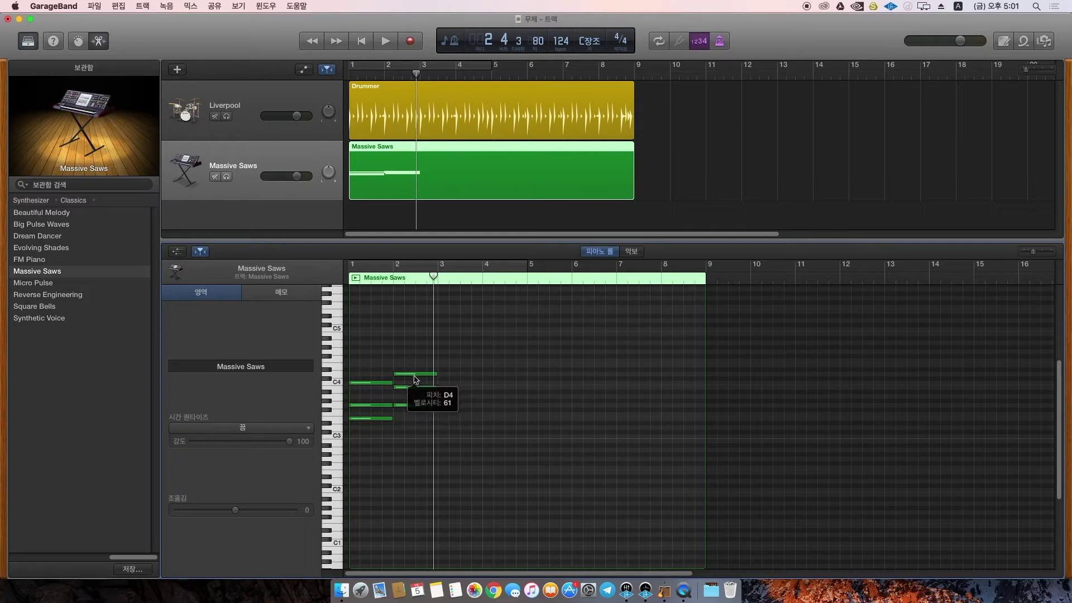
left_click_drag(416, 378, 461, 368)
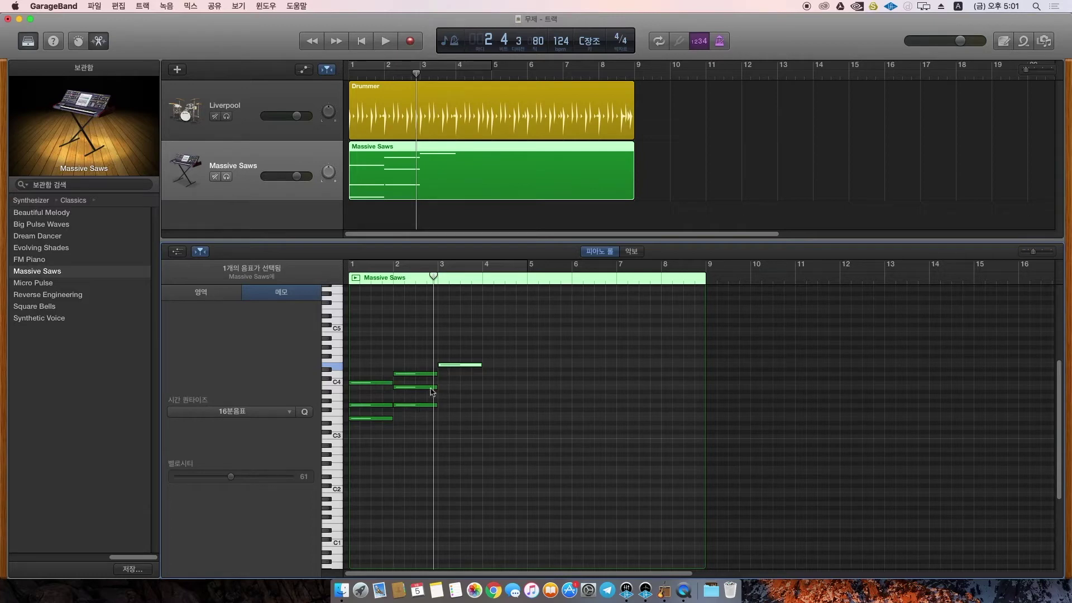
left_click_drag(425, 409, 464, 381)
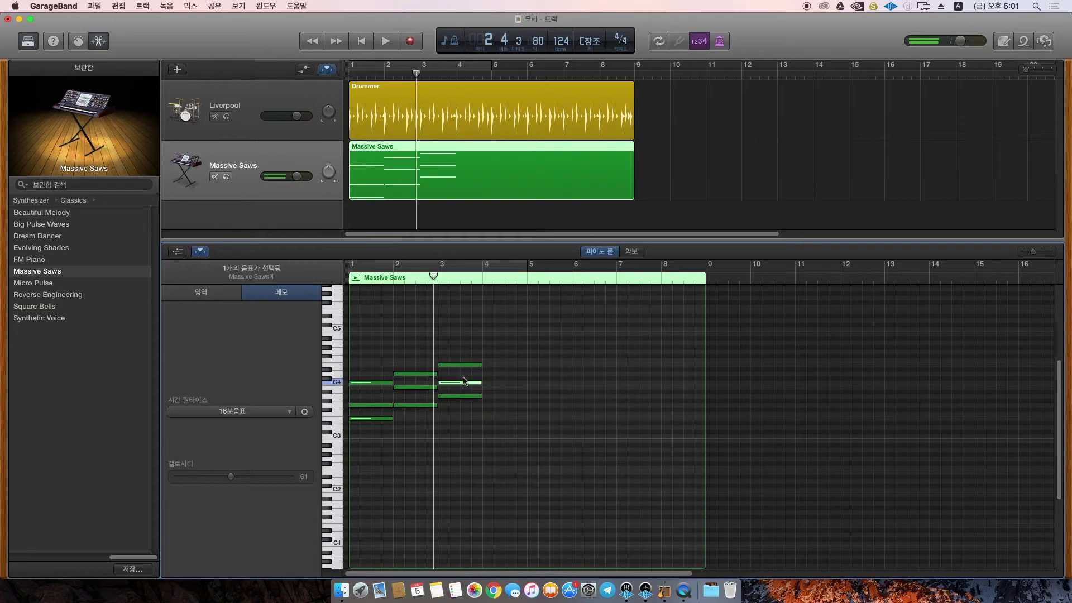
Step: Play the three-chord progression from the start and replay the chord at bar 3
key("Return")
key("space")
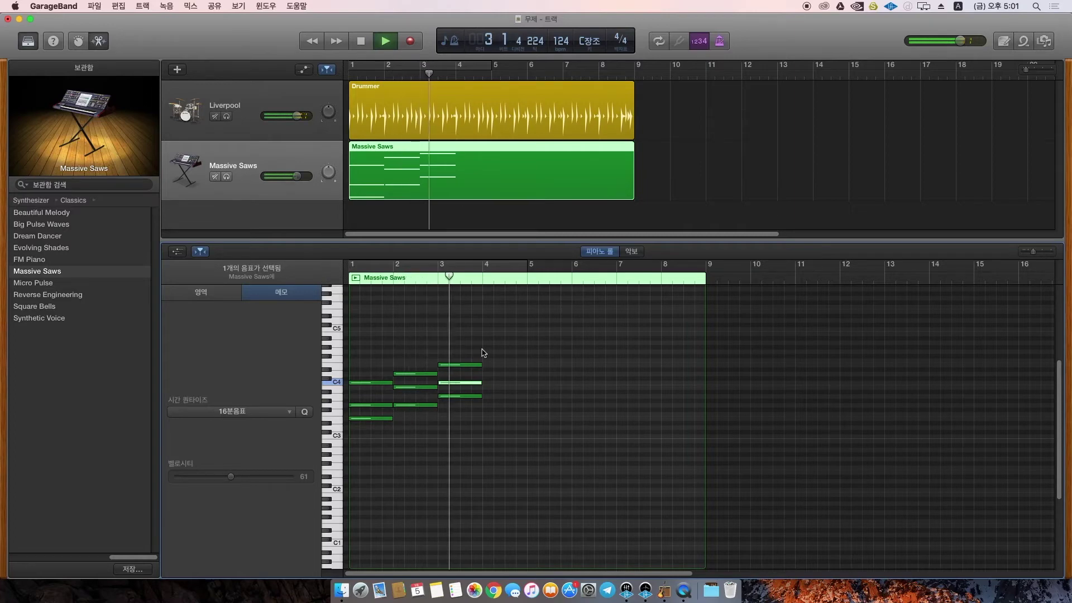
key("space")
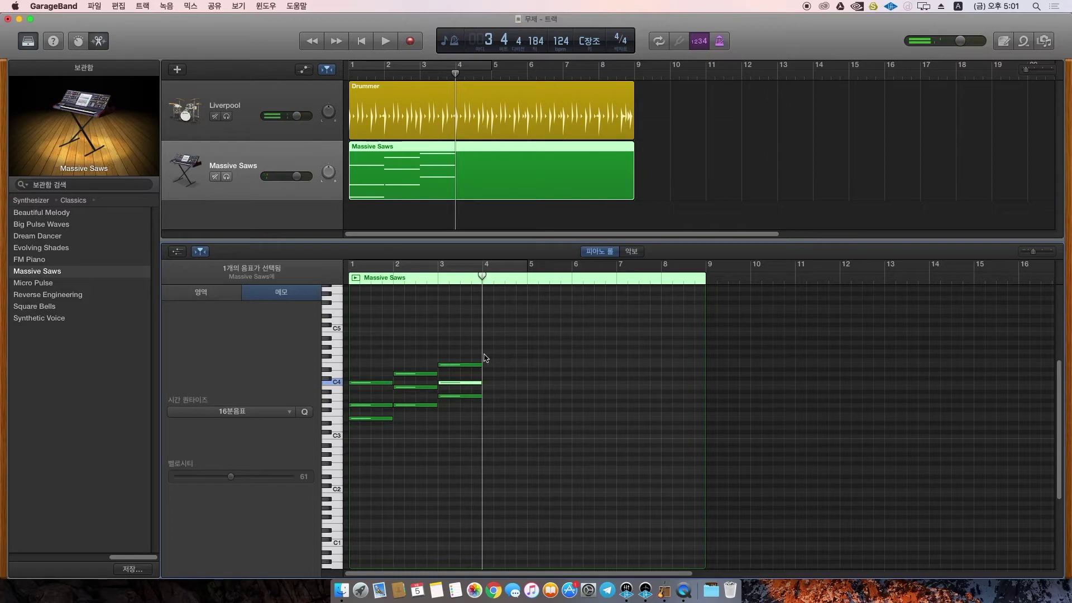
left_click(436, 281)
key("space")
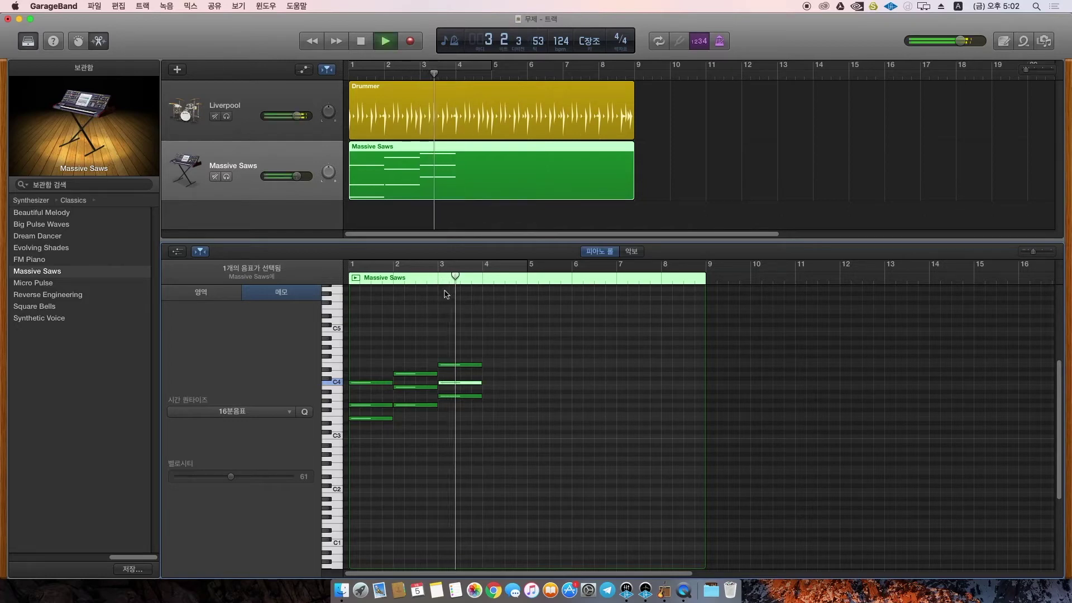
key("space")
left_click_drag(495, 359, 466, 422)
left_click(518, 414)
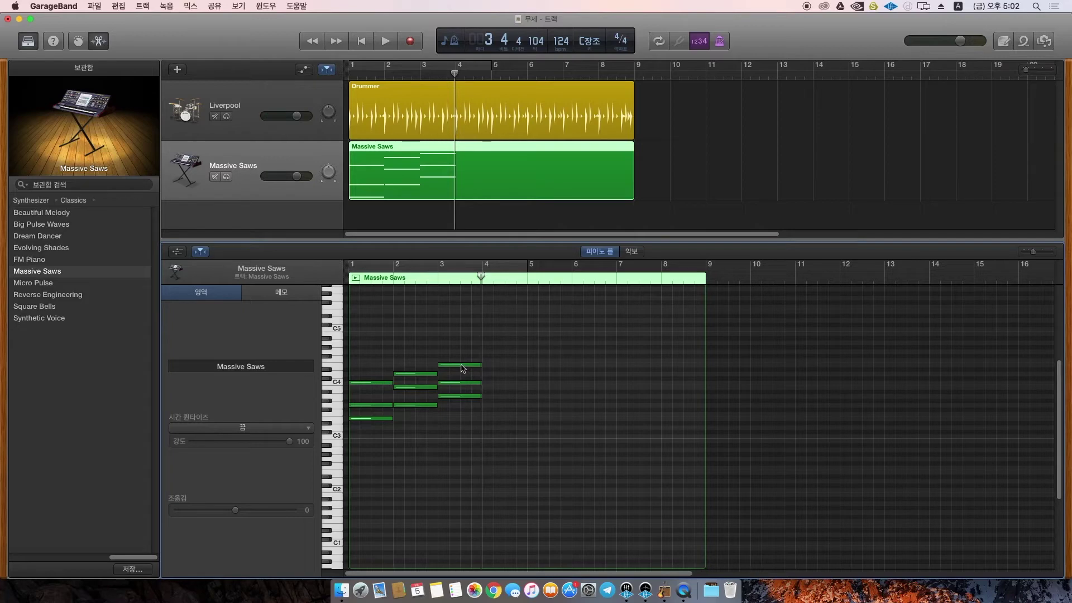
Step: Build a one-bar G major chord of G3, B3 and D4 at bar 4 and play the four-chord progression from the start
left_click_drag(463, 367, 514, 388)
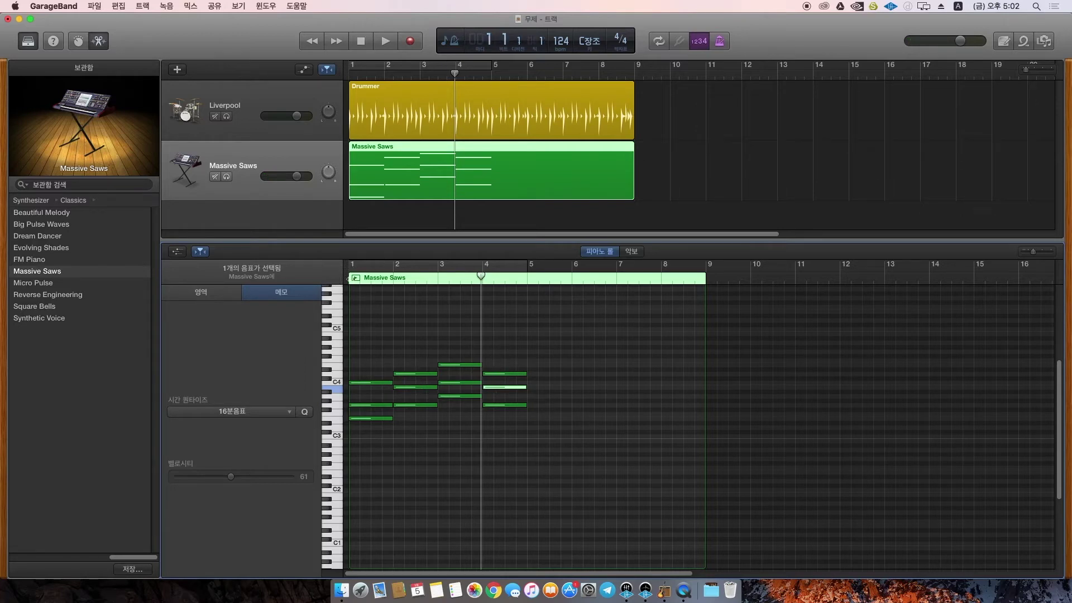
key("Return")
key("space")
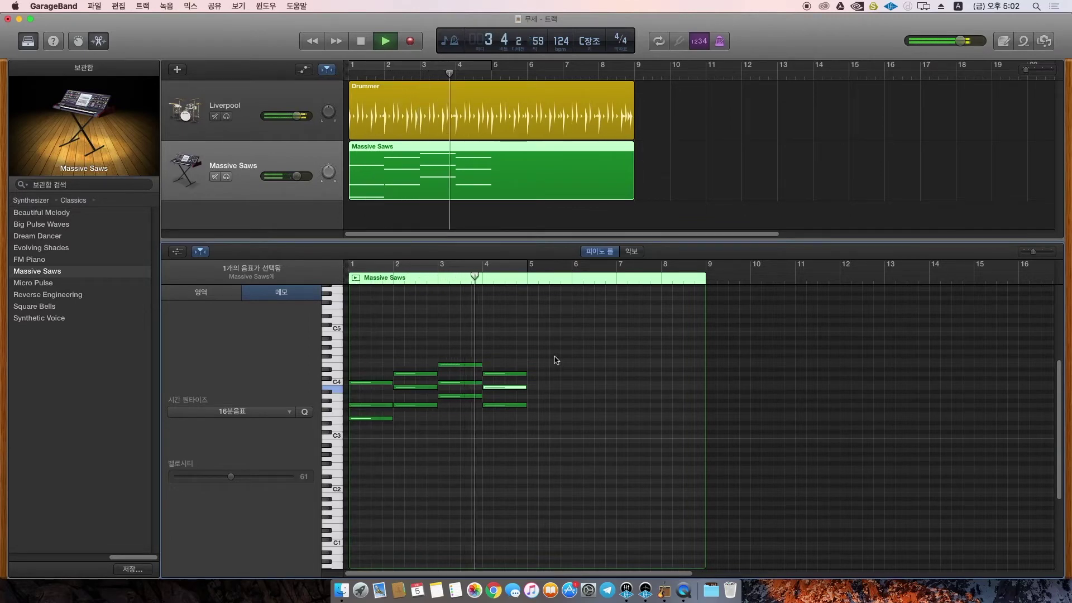
key("space")
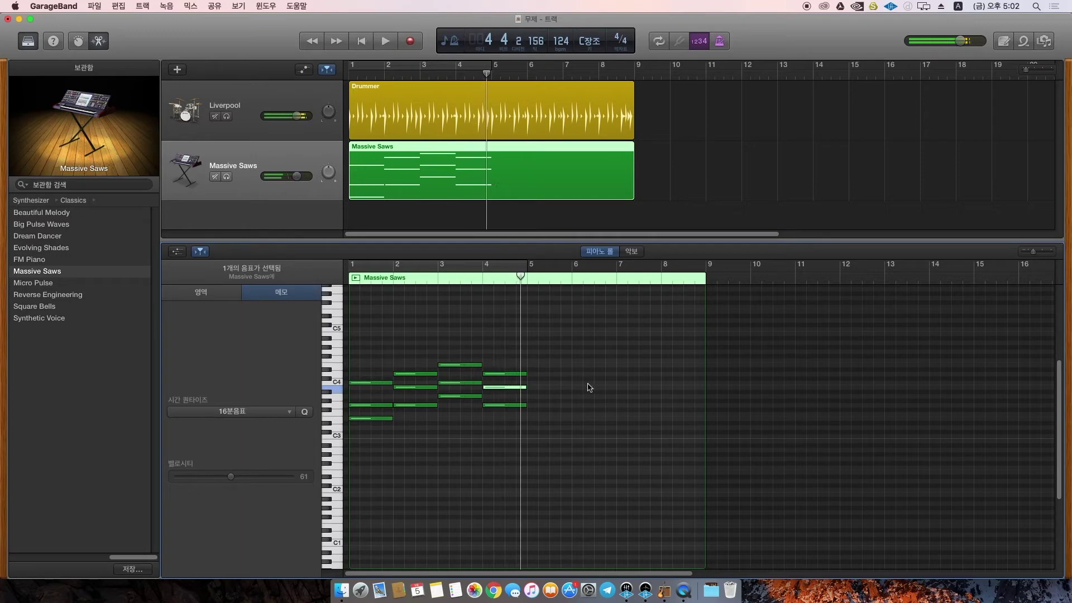
left_click(562, 365)
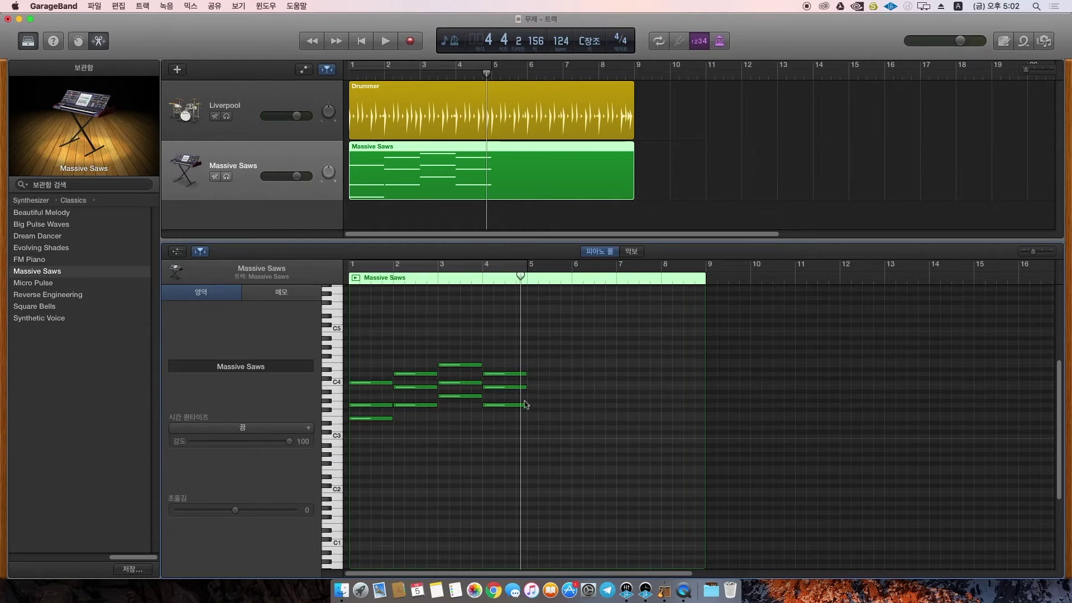
Step: Add a one-bar C major chord of E3, G3 and C4 at bar 5 and a G3, A#3 and D#4 chord at bar 6
left_click(380, 362)
left_click_drag(380, 362, 593, 406)
left_click(587, 353)
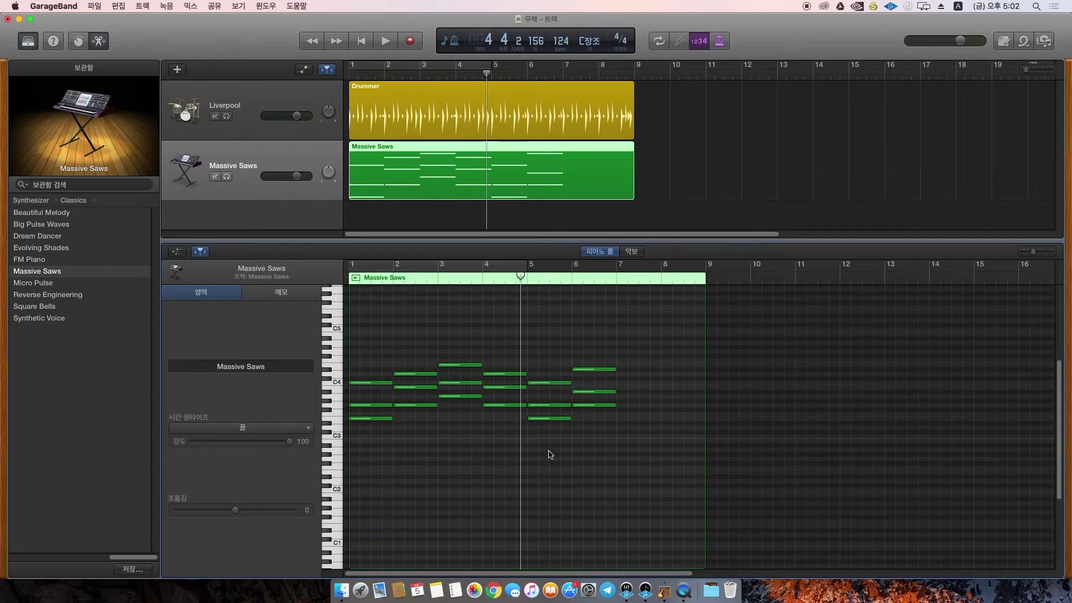
Step: Highlight the notes of the chords in bars 1 and 2, and those of the bar 3 chord, for comparison
left_click_drag(395, 419, 369, 327)
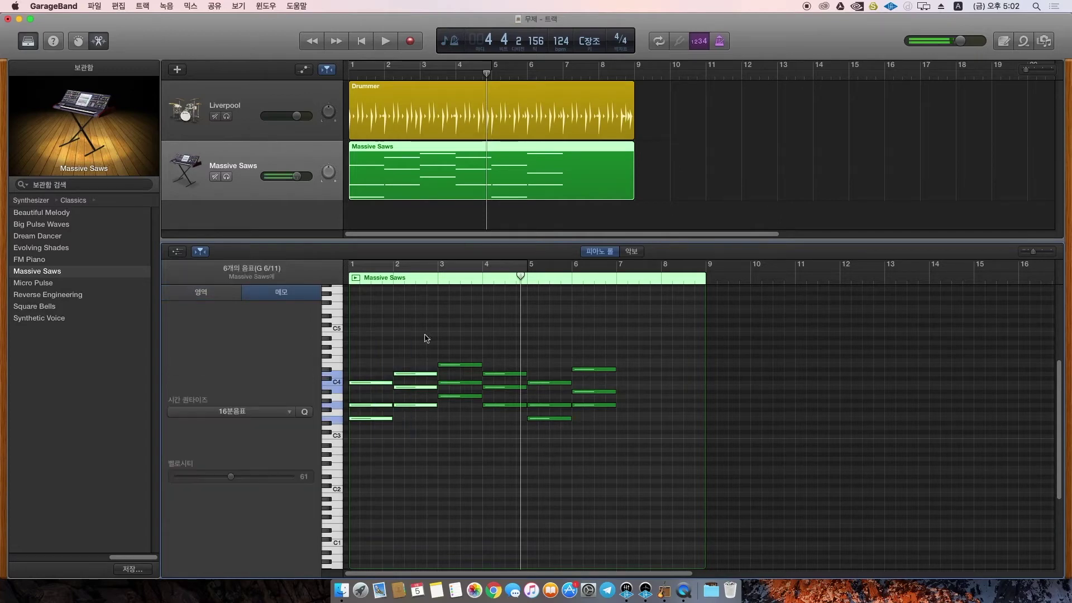
left_click_drag(469, 413, 461, 324)
left_click(455, 371)
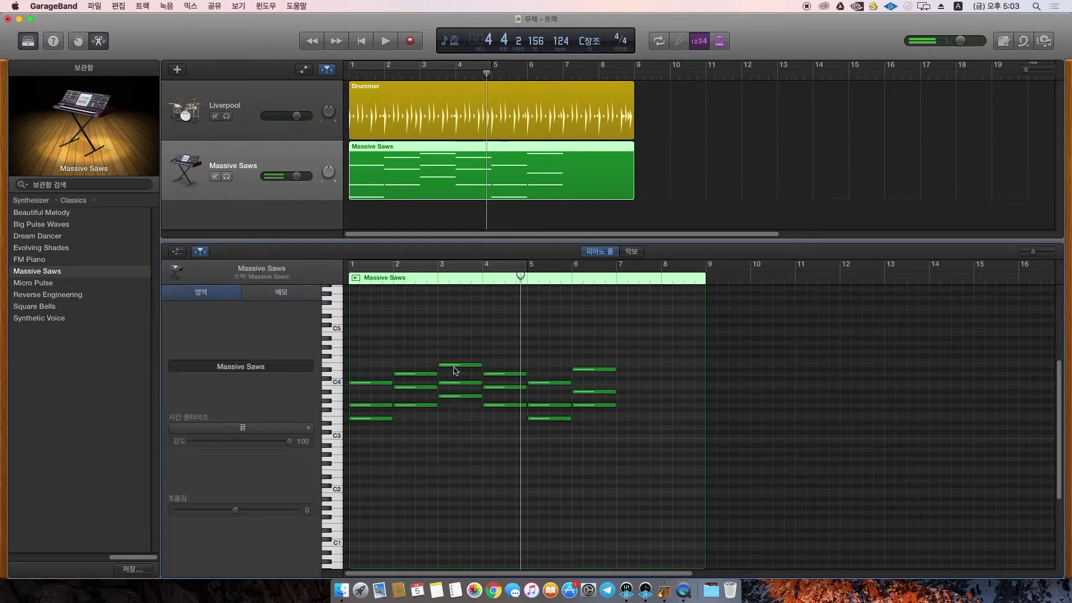
Step: Build a one-bar chord of F3, A3, C4 and E4 at bar 7 and play the progression from the end of bar 4
mouse_move(455, 370)
mouse_move(593, 374)
left_click_drag(596, 373, 642, 363)
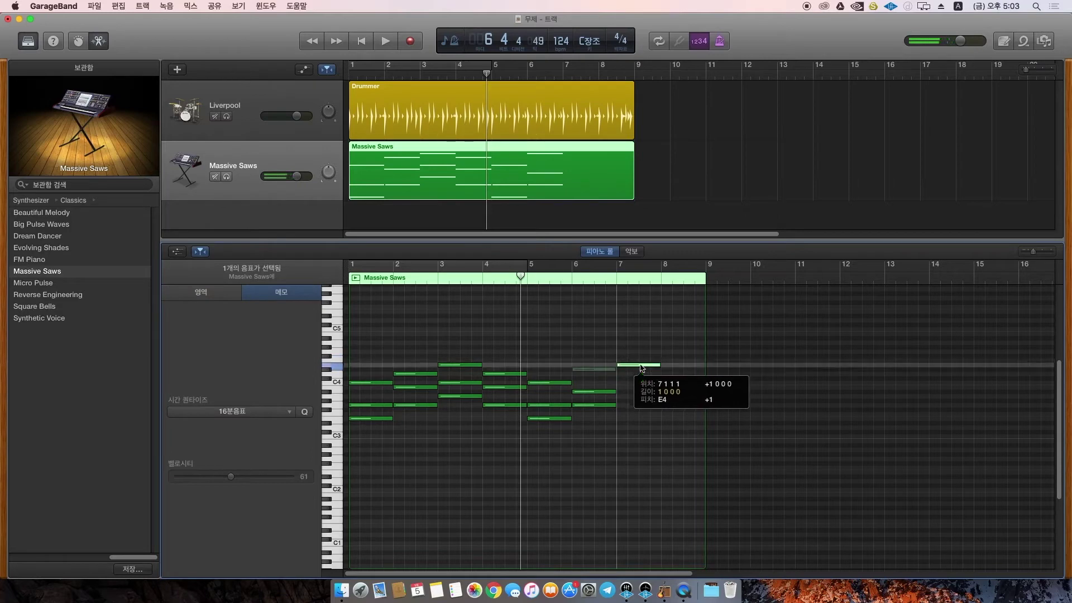
left_click_drag(594, 406, 640, 385)
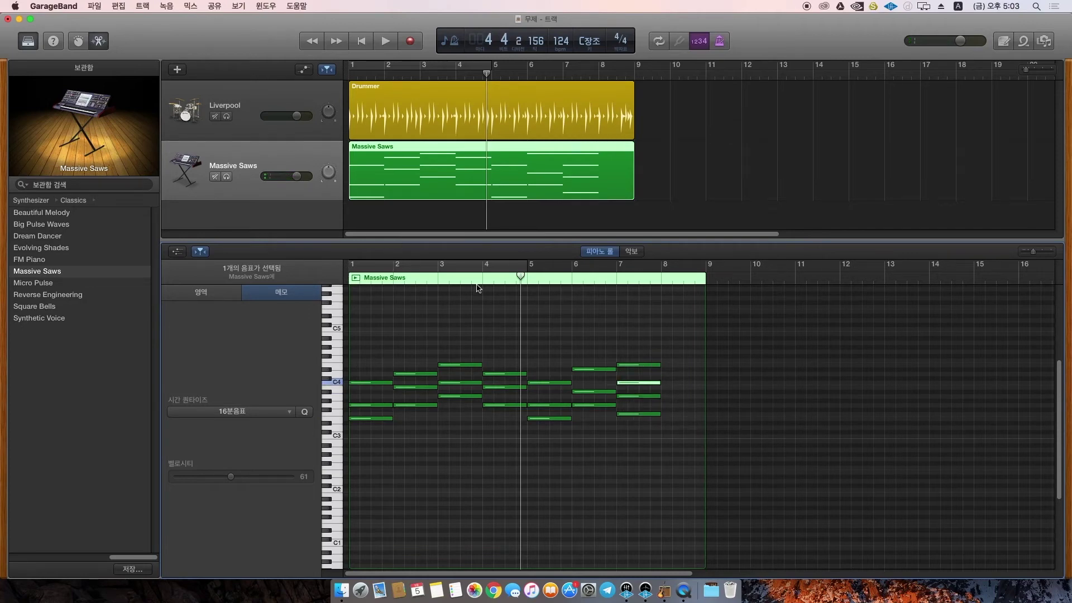
key("space")
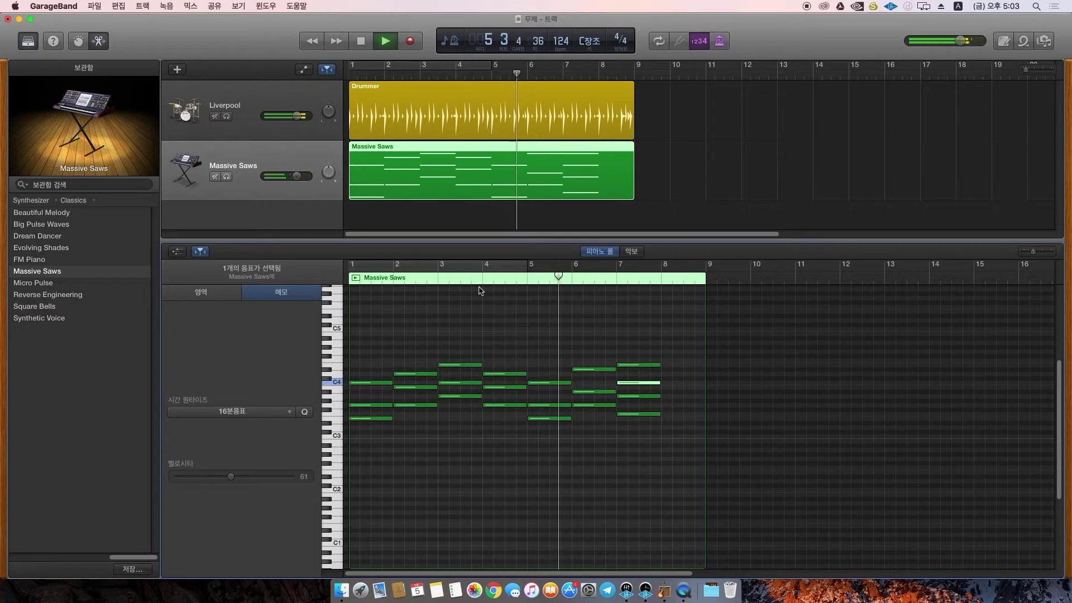
key("space")
left_click(611, 345)
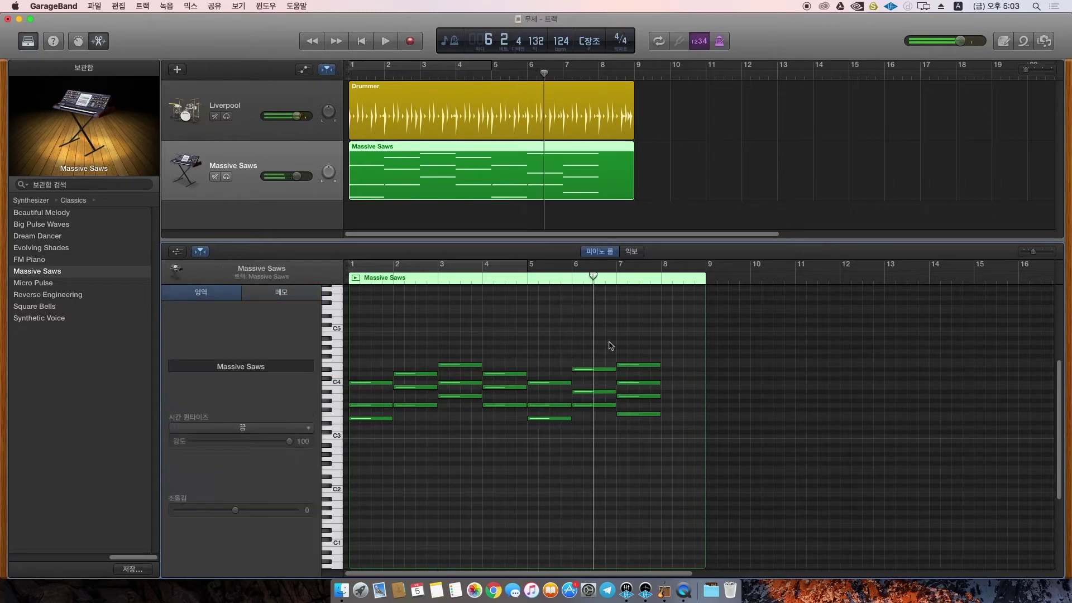
Step: Raise the middle note of the bar 6 chord to B3 and replay the passage from the end of bar 4
left_click(590, 404)
left_click(594, 392)
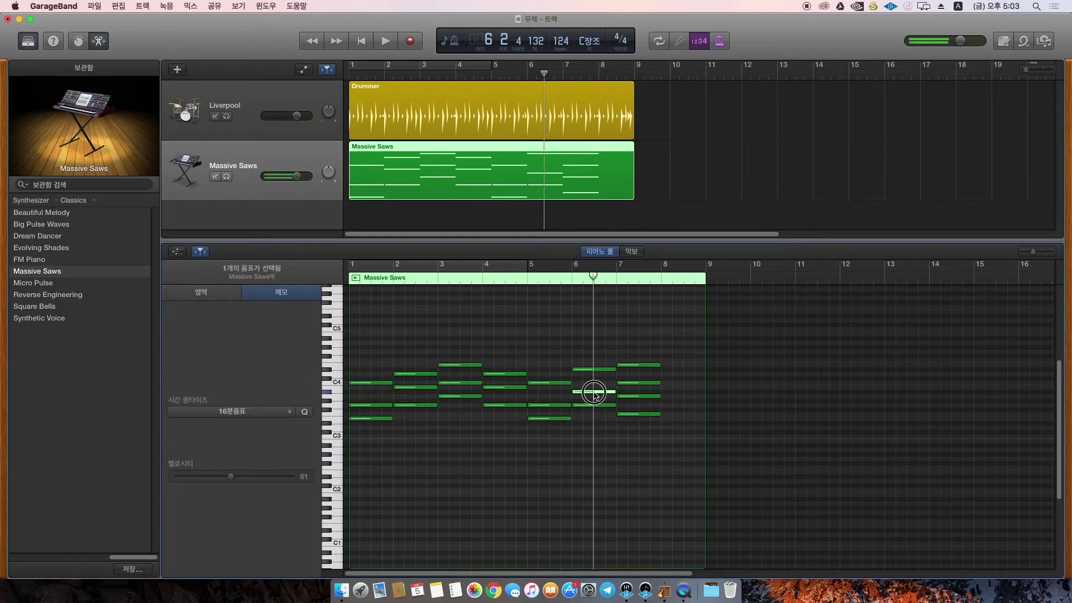
left_click_drag(594, 392, 594, 387)
left_click(575, 374)
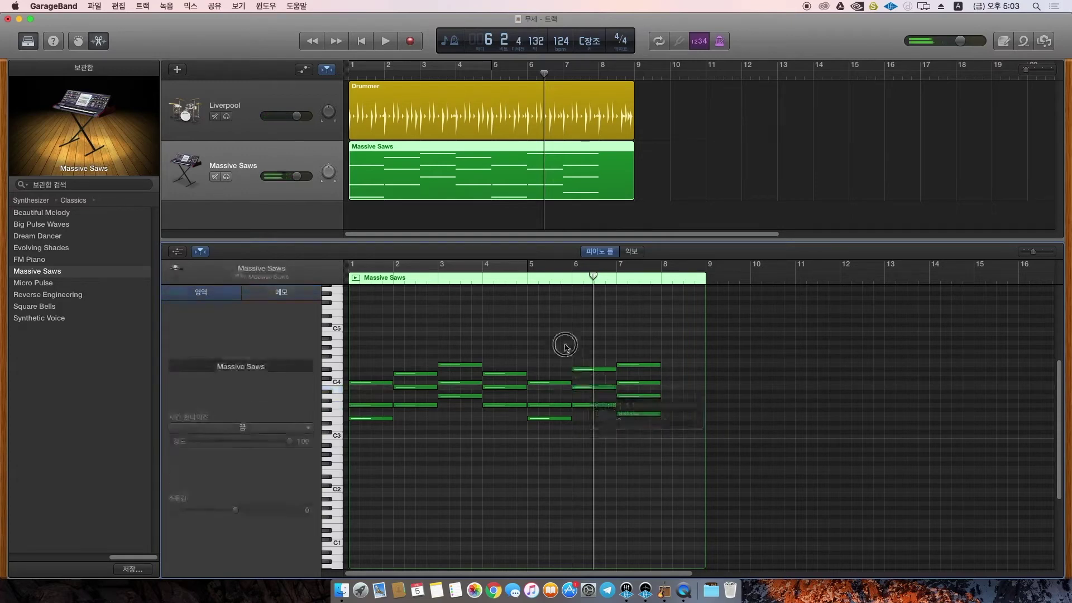
left_click(517, 281)
key("space")
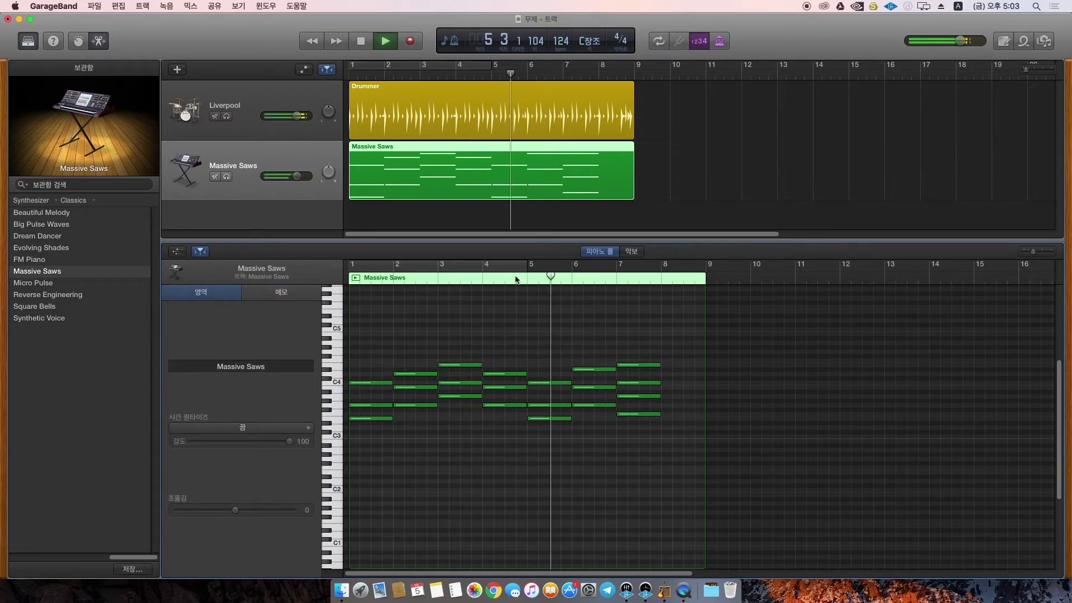
key("space")
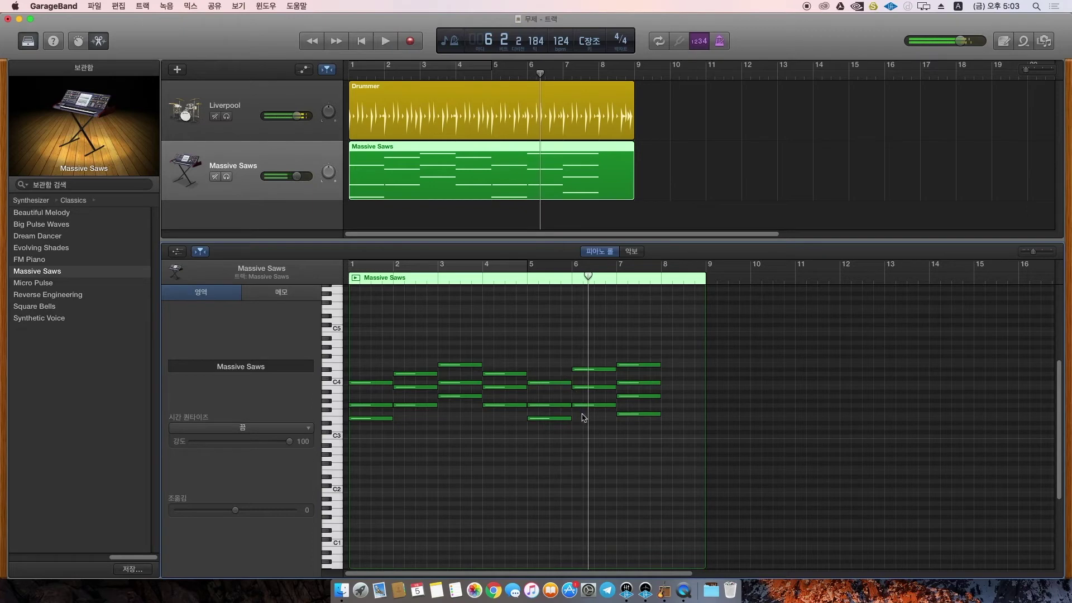
Step: Lower the top note of the bar 6 chord to D4 and play the progression from beat 4 of bar 4
left_click_drag(581, 404, 588, 374)
left_click_drag(593, 343, 593, 401)
left_click_drag(624, 443, 636, 343)
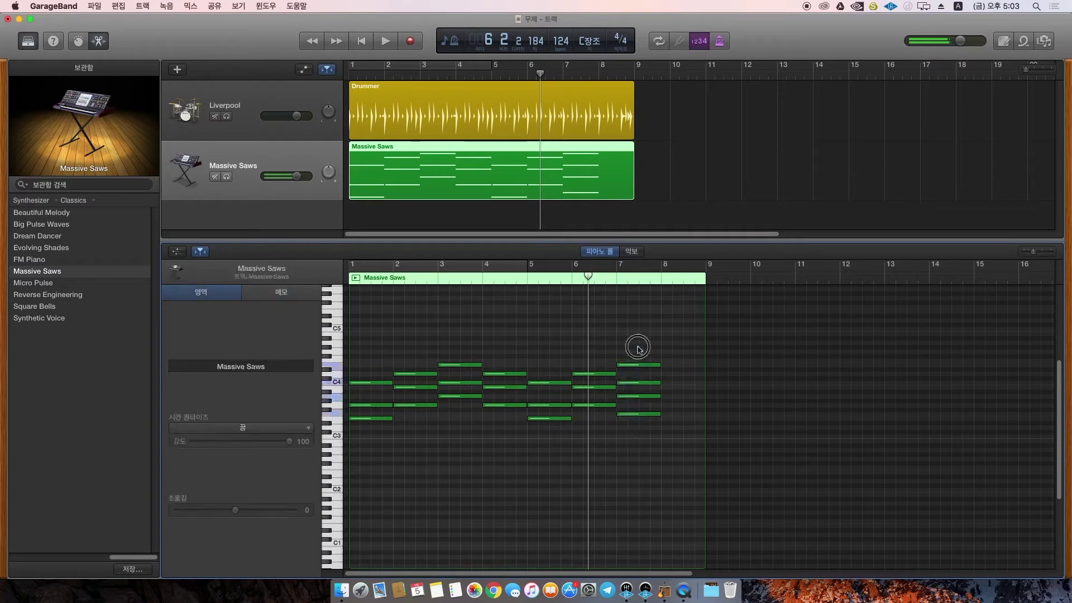
left_click(511, 277)
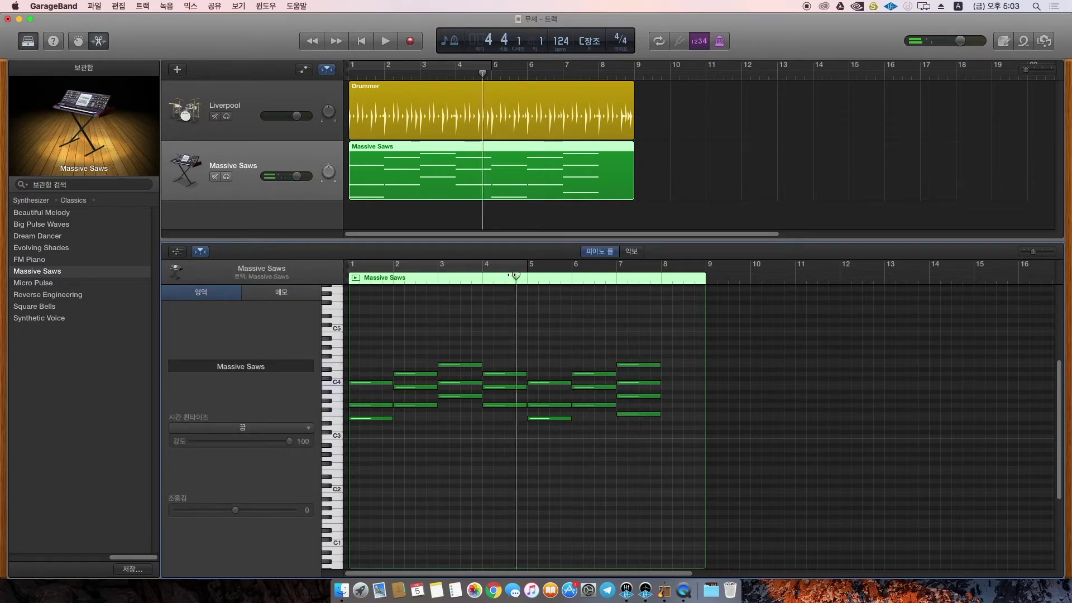
key("space")
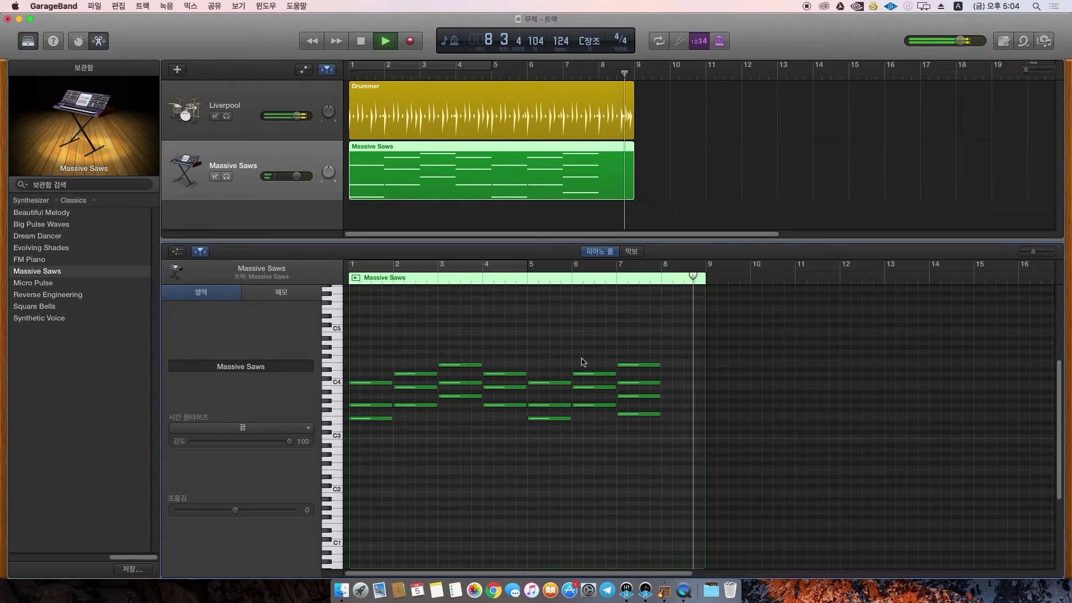
Step: Check the notes of the bar 7 chord and play the seven-chord progression from the start
left_click_drag(659, 358, 638, 433)
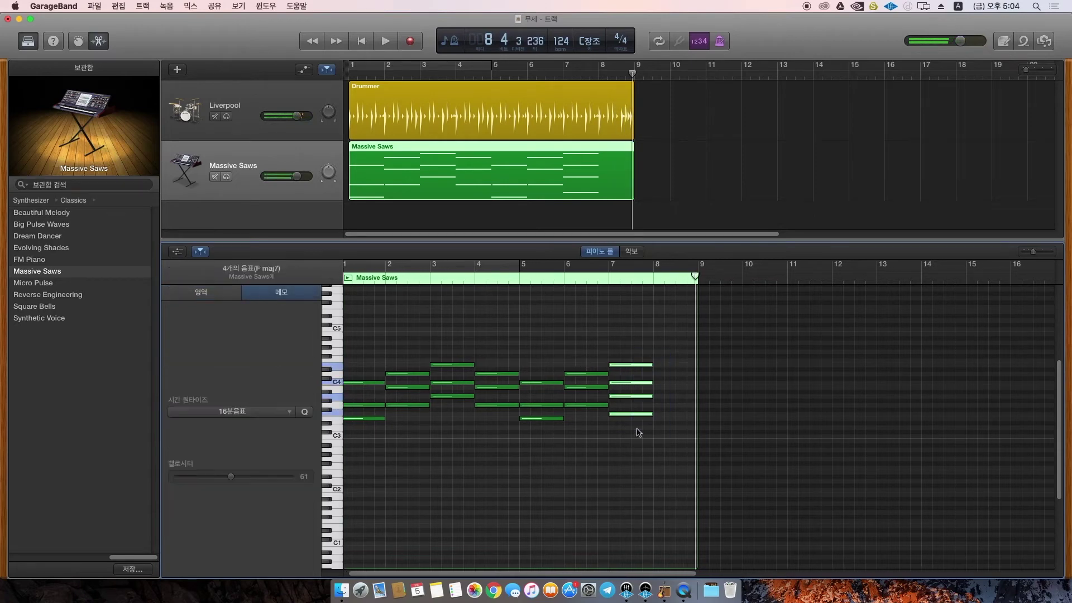
left_click(659, 404)
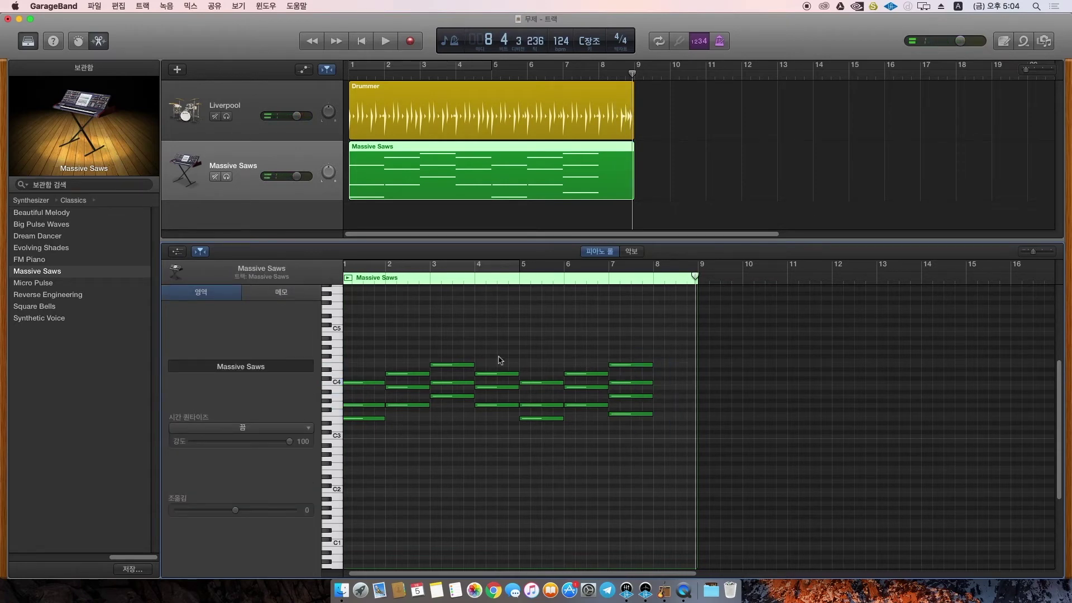
scroll(497, 575, "left", 2)
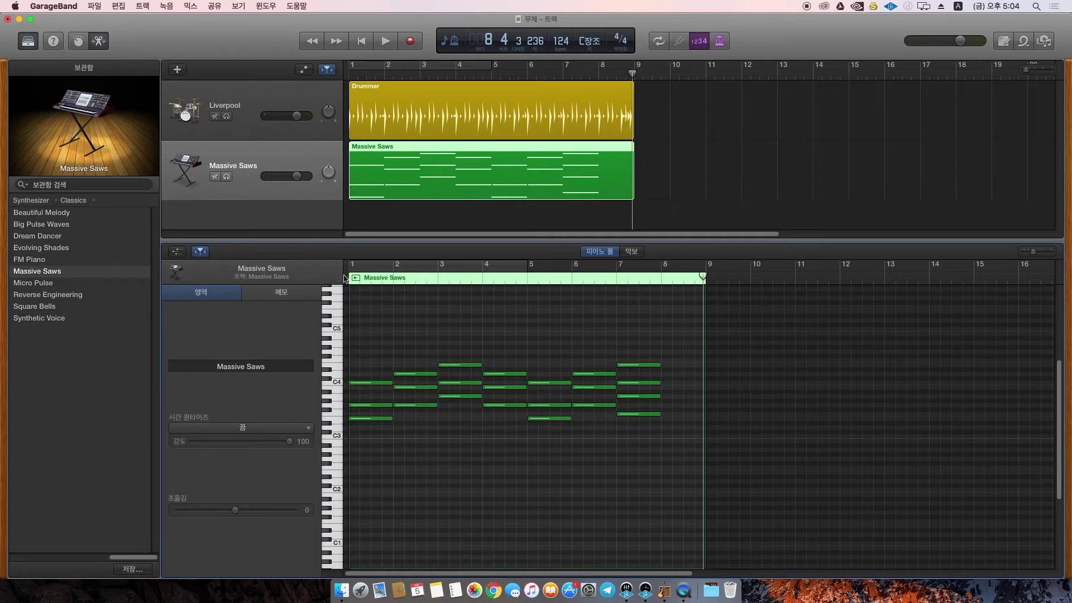
key("Return")
key("space")
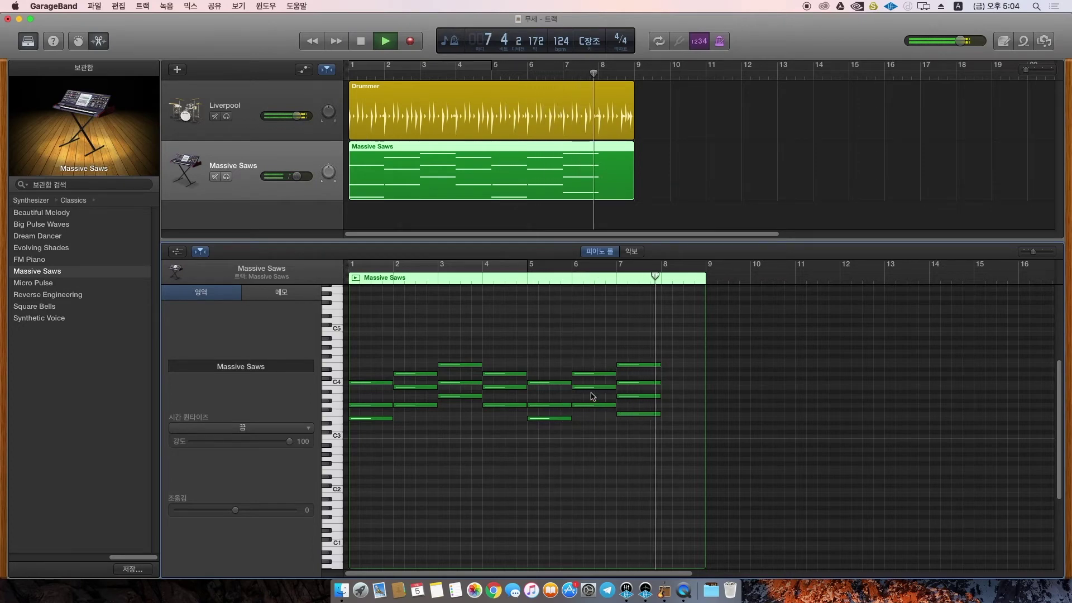
key("space")
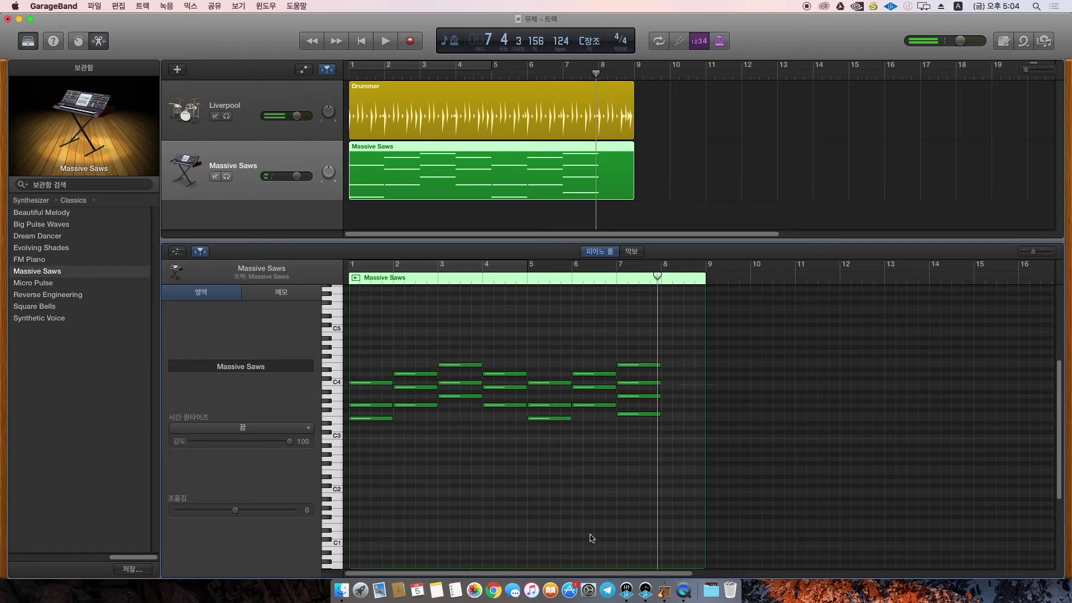
Step: Add a half-bar C major chord of E3, G3, C4 and E4 at the start of bar 8
scroll(550, 521, "right", 3)
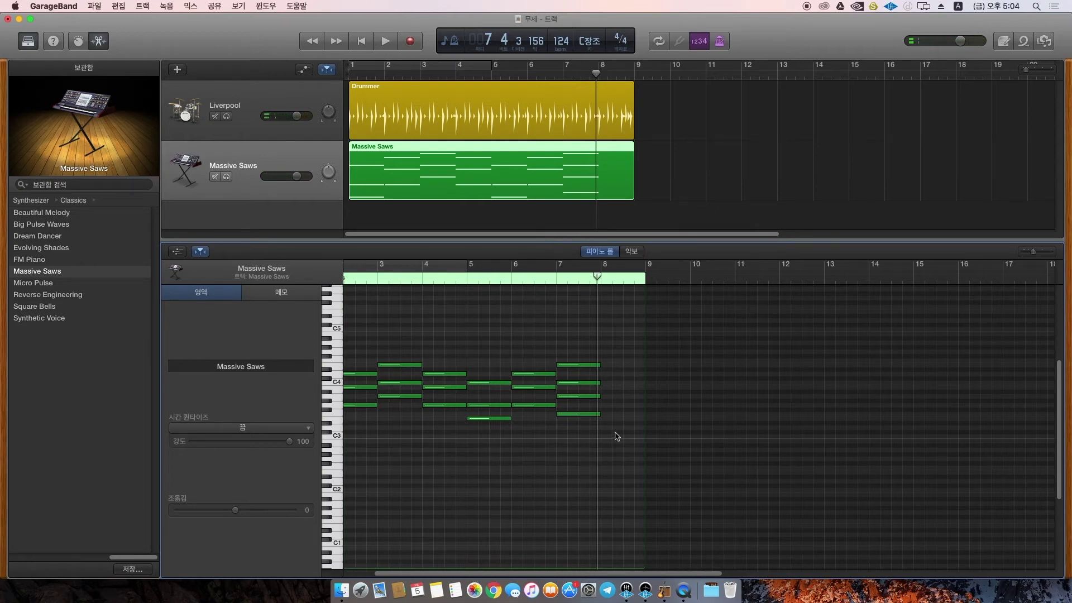
left_click(546, 278)
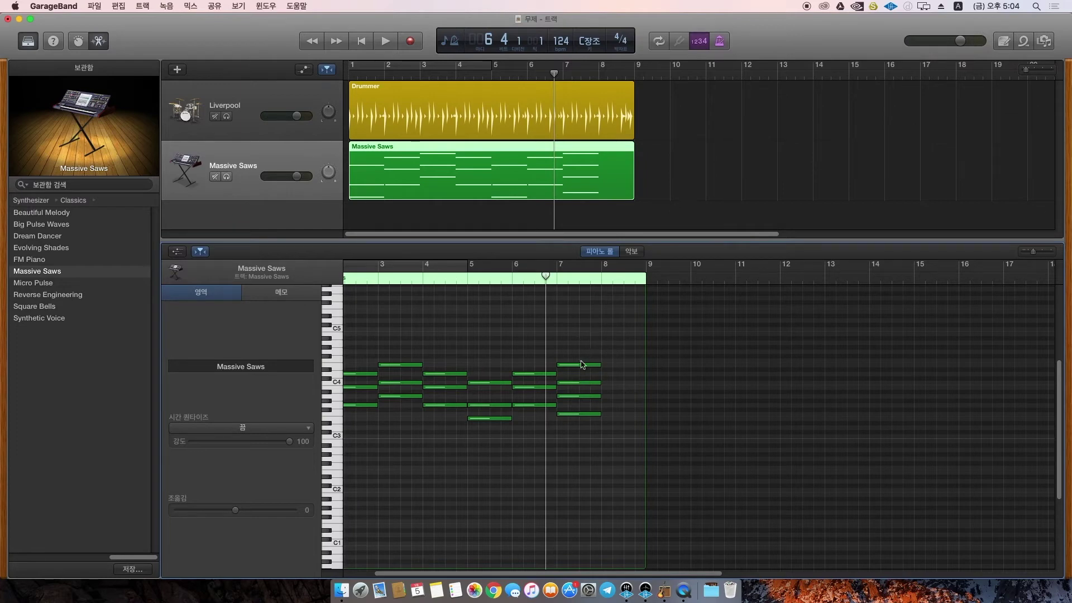
left_click_drag(576, 368, 624, 366)
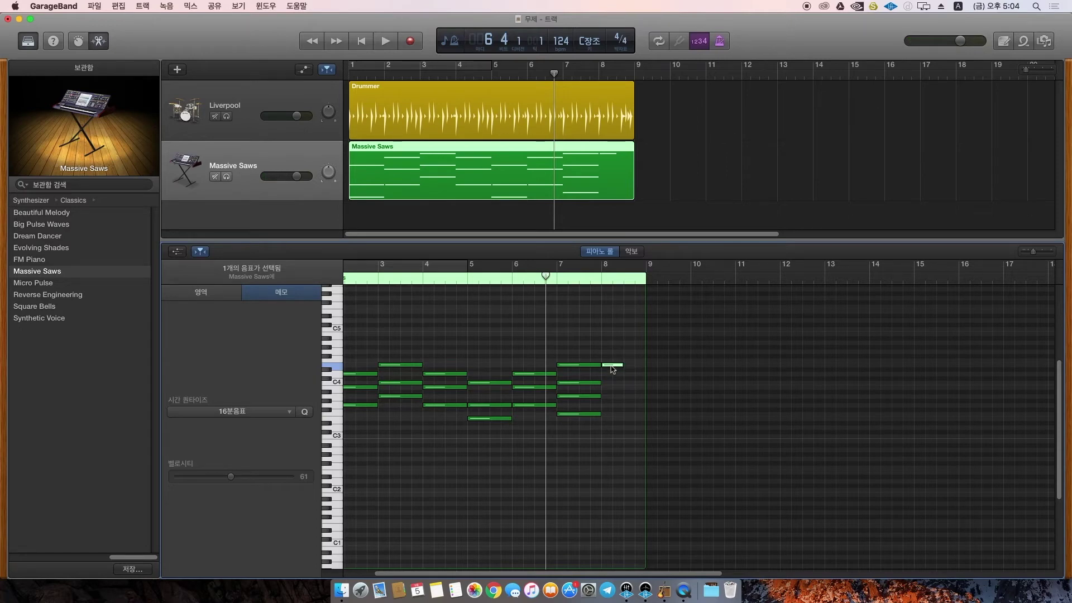
mouse_move(612, 369)
left_mouse_down()
mouse_move(609, 427)
mouse_move(612, 388)
left_mouse_up()
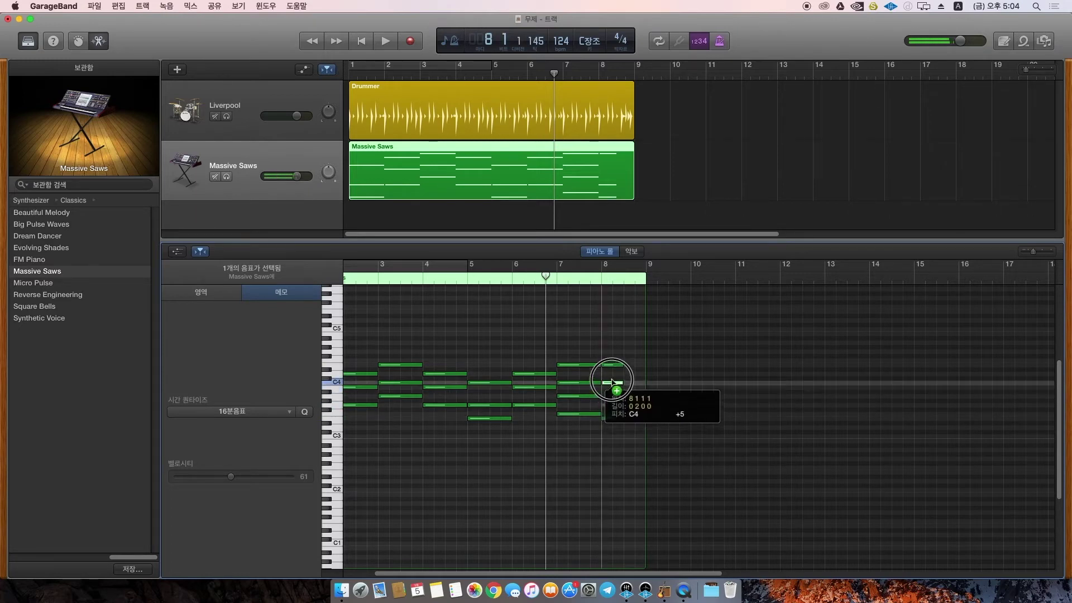
left_click_drag(610, 441, 626, 335)
left_click(624, 337)
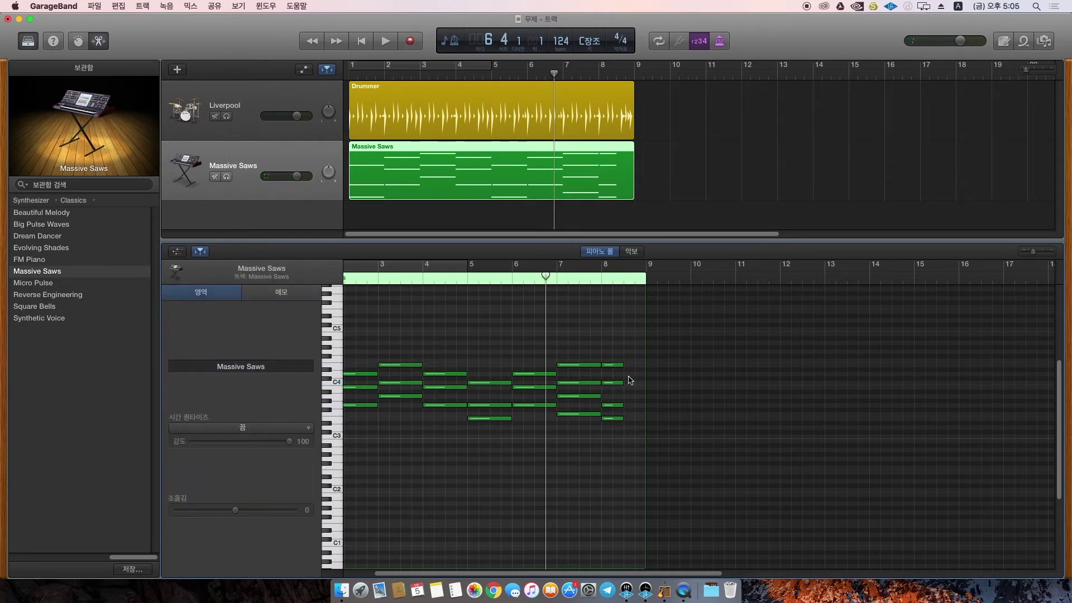
Step: Add a half-bar G major chord of G3, B3 and D4 in the second half of bar 8 and play everything from the start
mouse_move(614, 369)
left_click_drag(614, 370, 634, 388)
left_click(637, 339)
left_click_drag(430, 573, 401, 573)
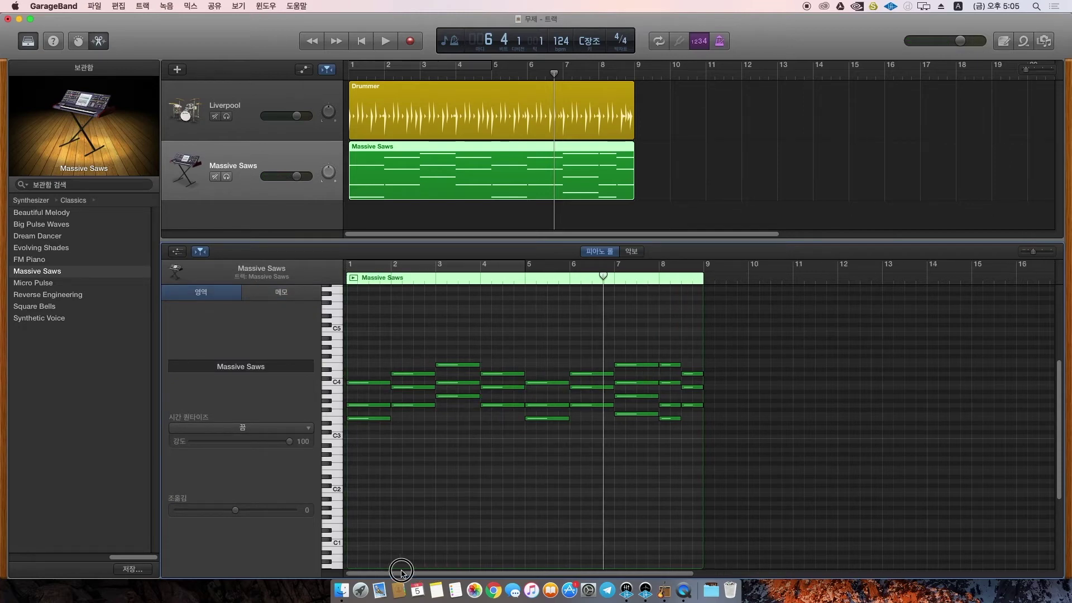
left_click(361, 40)
left_click(385, 41)
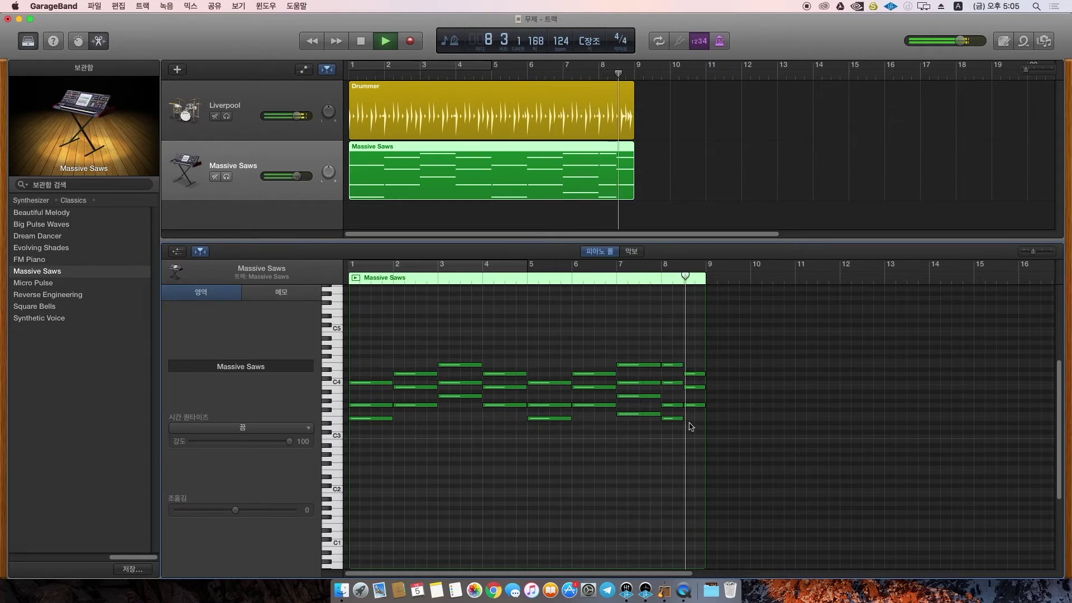
key("space")
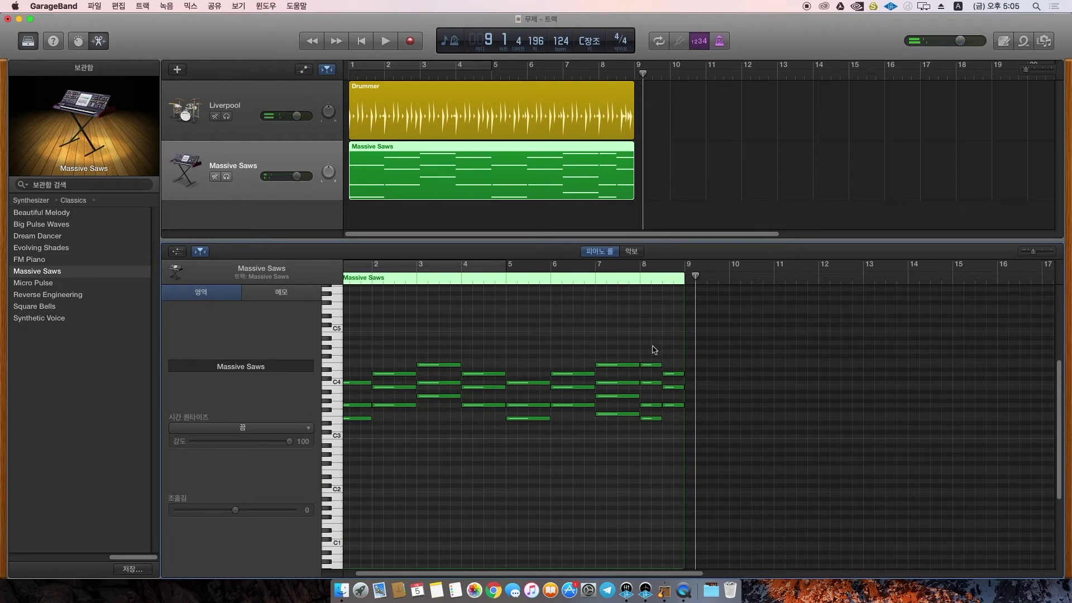
Step: Shorten bar 8's C major chord to one beat, extend its G major chord back to beat 2, and play from beat 4 of bar 7
left_click(627, 284)
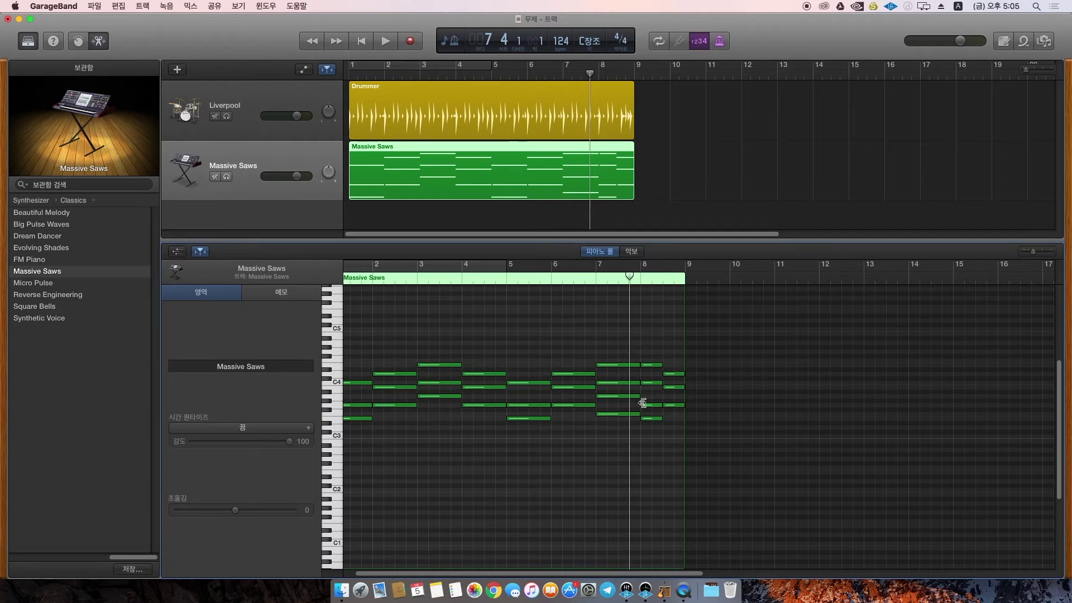
left_click(673, 373)
left_click_drag(655, 338, 649, 424)
left_click_drag(669, 357, 646, 393)
key("space")
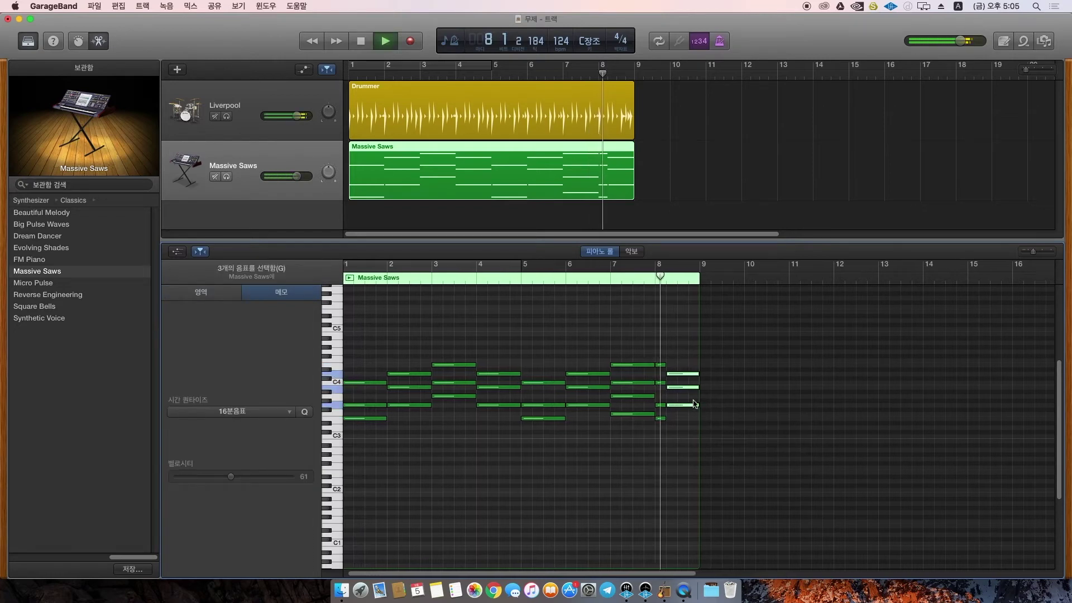
key("space")
Step: Move the start of the G major chord to halfway through beat 2 of bar 8 and replay the bar
left_click_drag(674, 405, 679, 406)
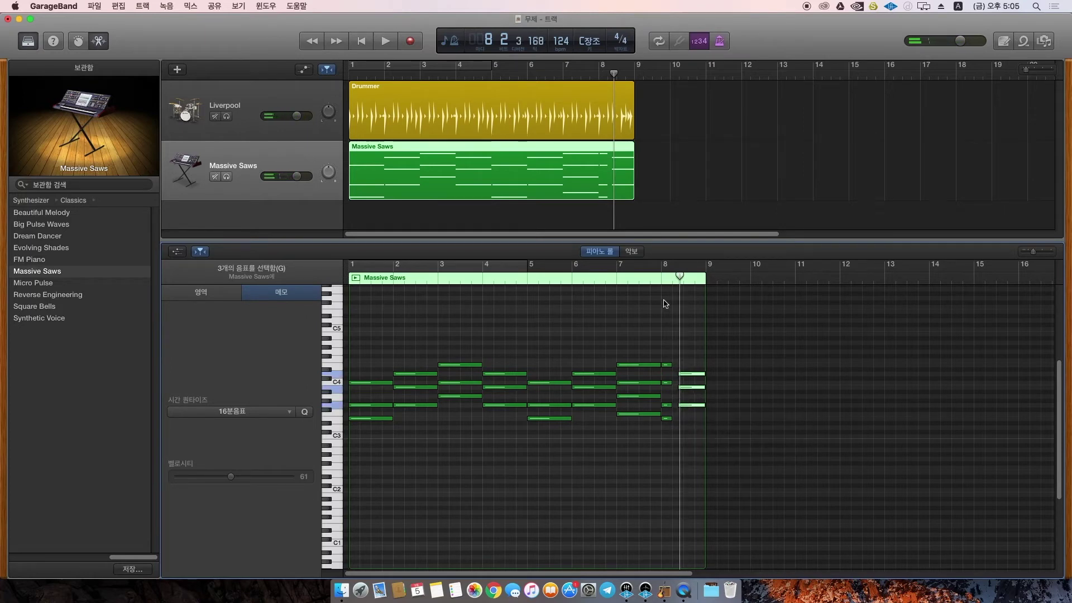
left_click(660, 278)
key("space")
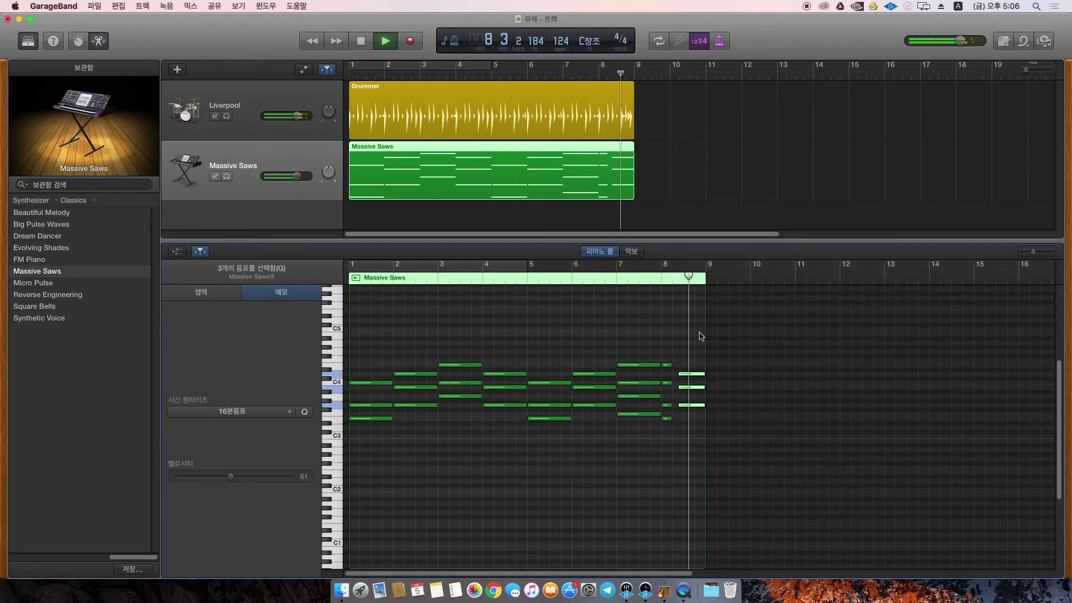
key("space")
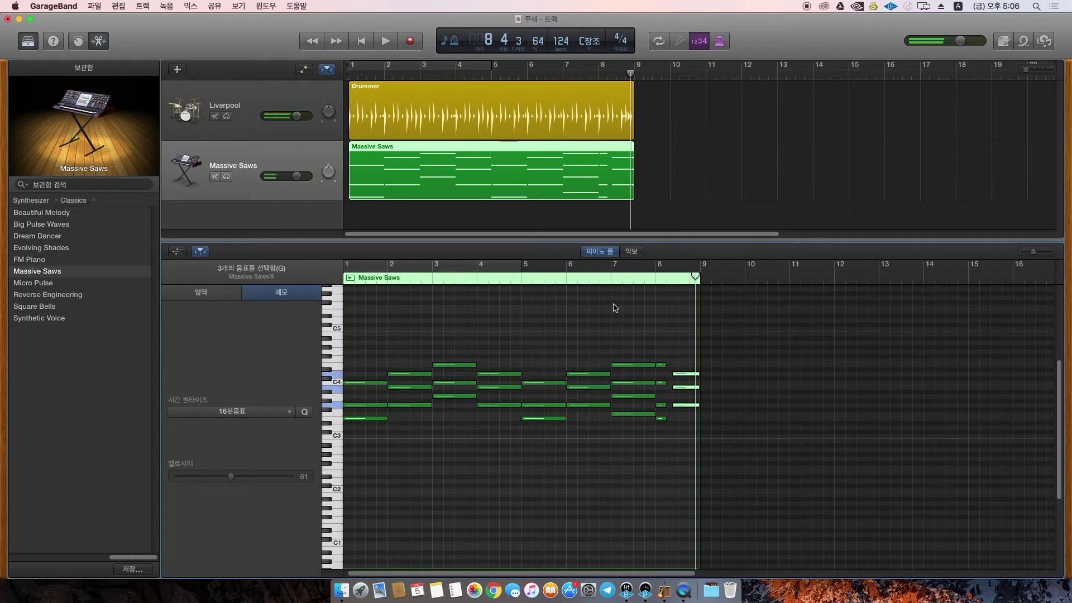
Step: Play the second half of the progression from bar 5 and deselect the Massive Saws region
left_click(522, 277)
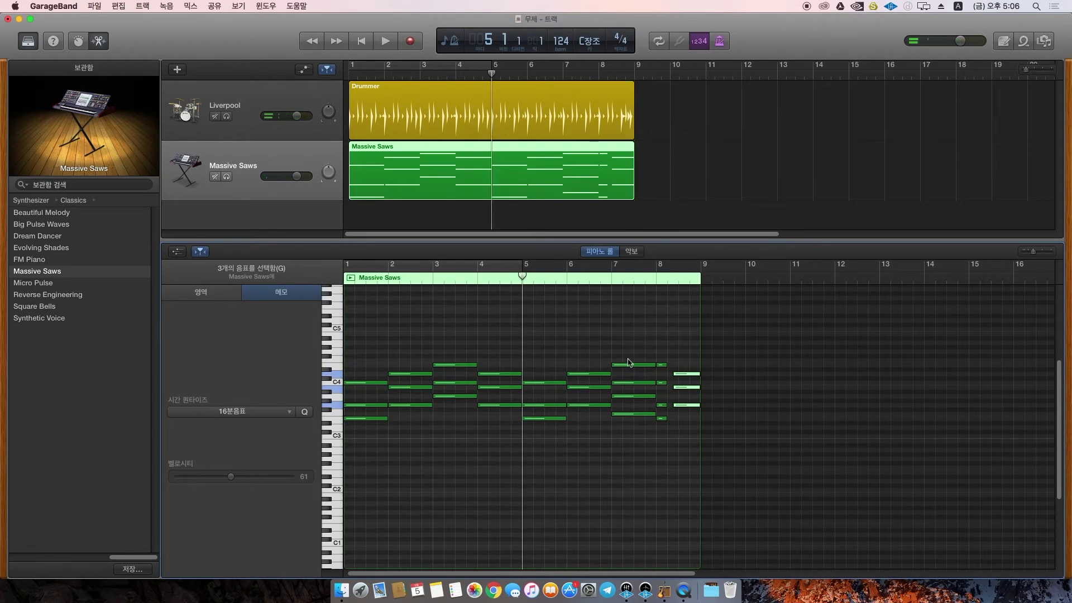
key("space")
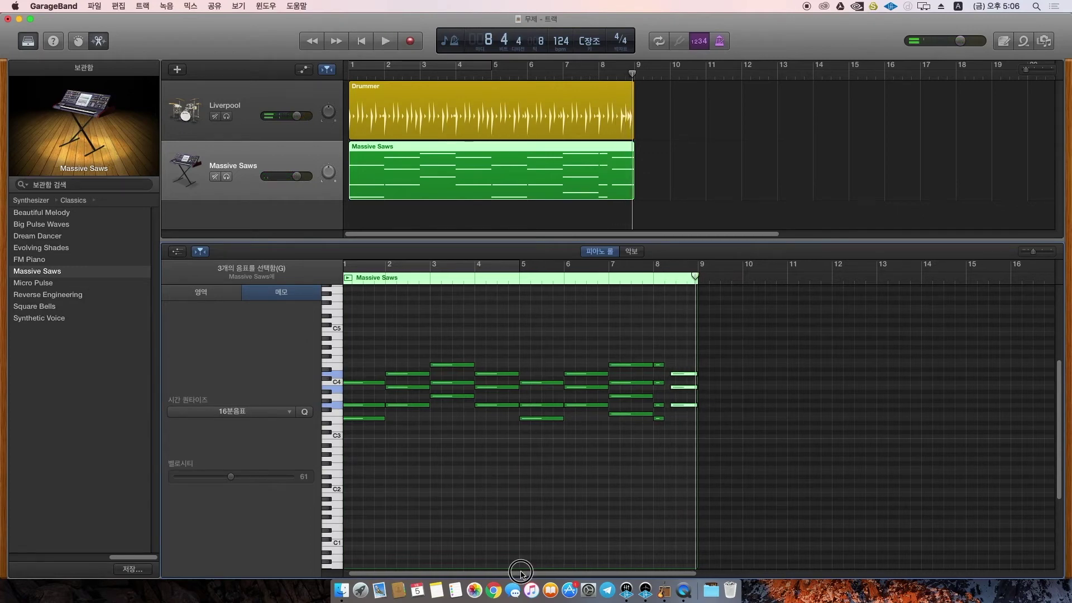
left_click_drag(521, 572, 472, 569)
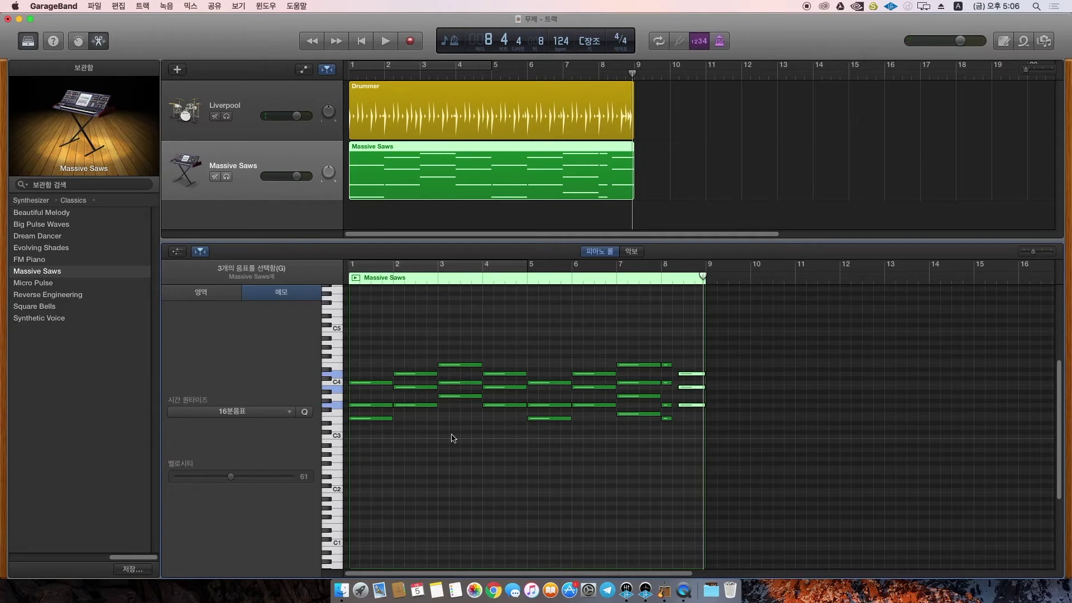
left_click(429, 215)
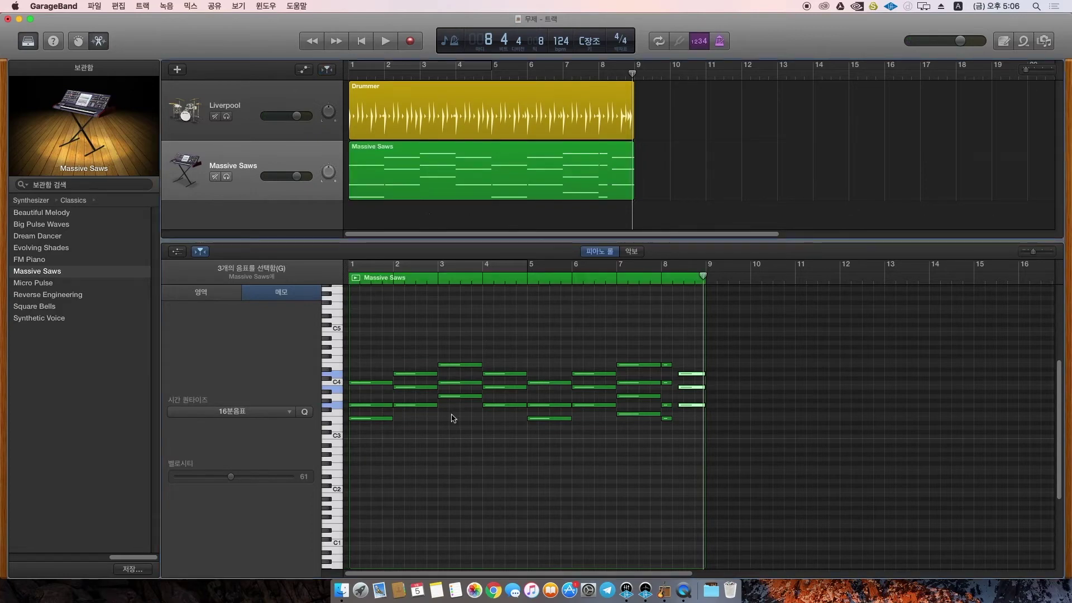
Step: Add a software instrument track and assign it the Liverpool Bass sound from the Bass category
left_click(178, 70)
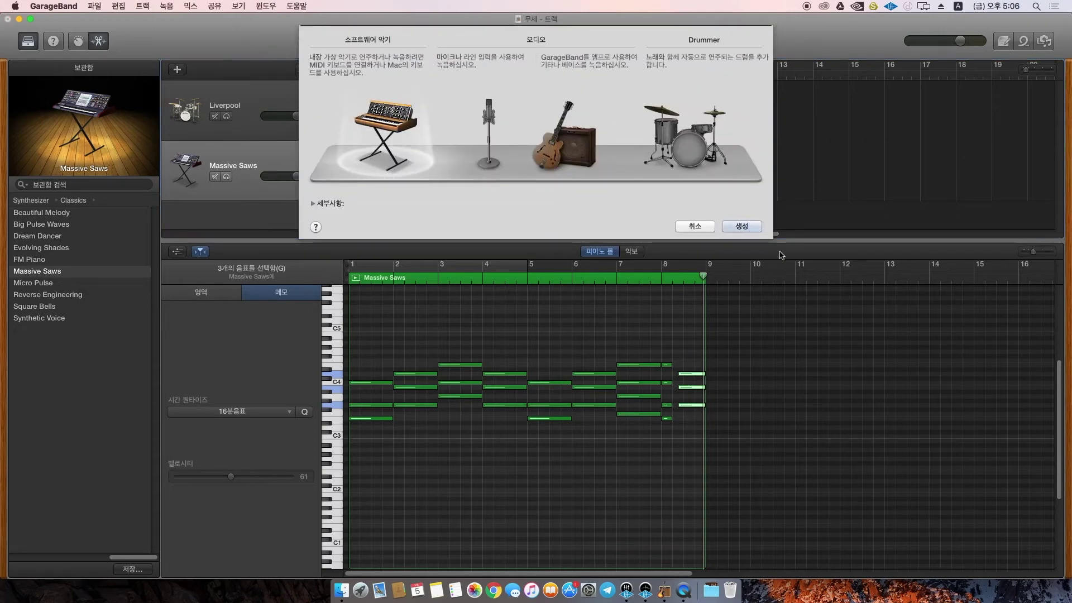
left_click(742, 226)
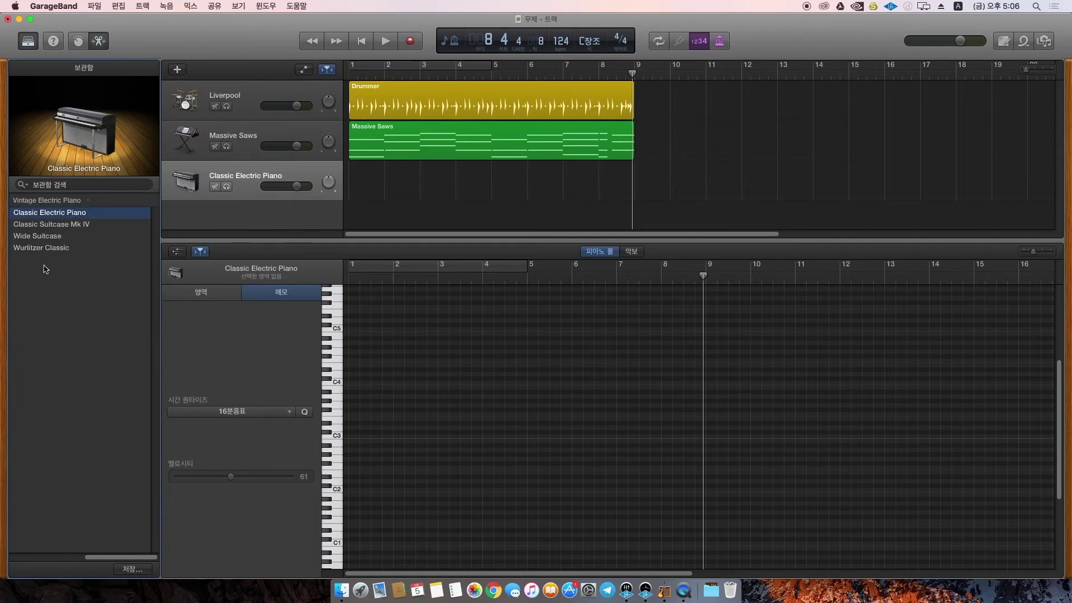
left_click(49, 558)
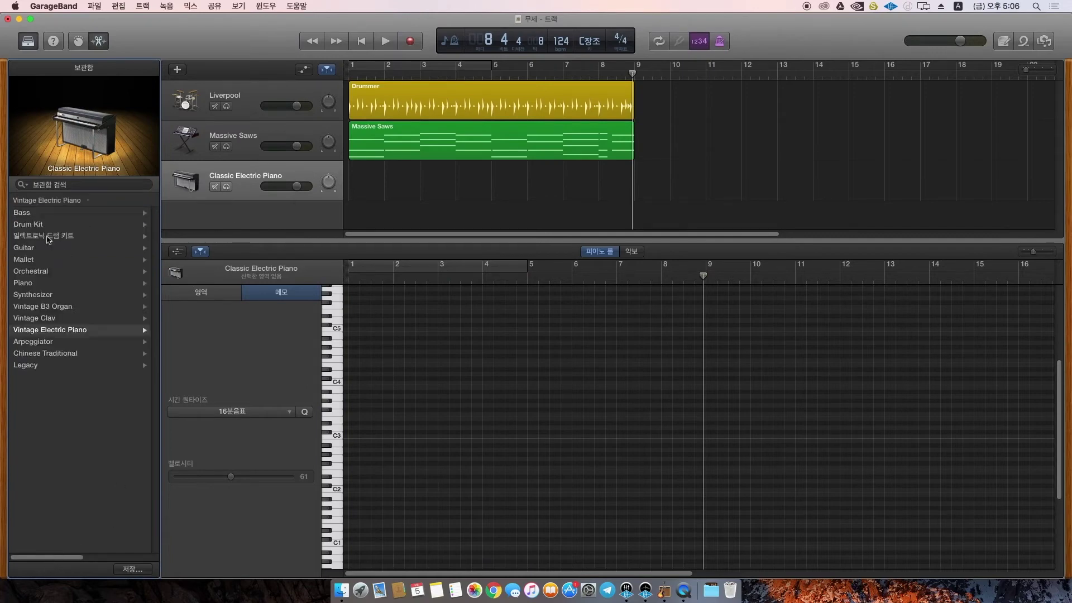
left_click(49, 214)
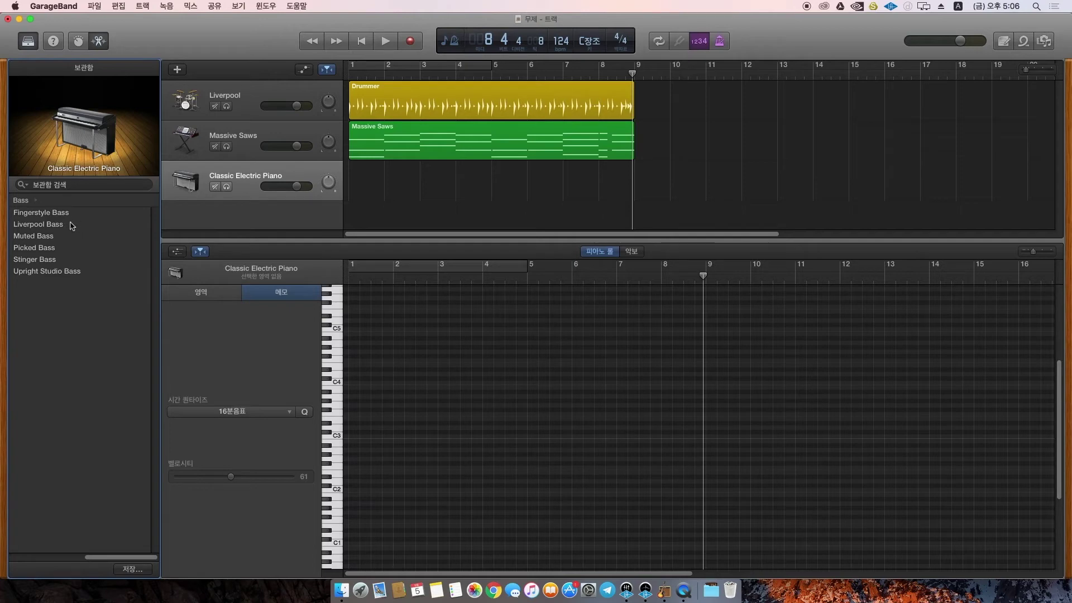
left_click(38, 224)
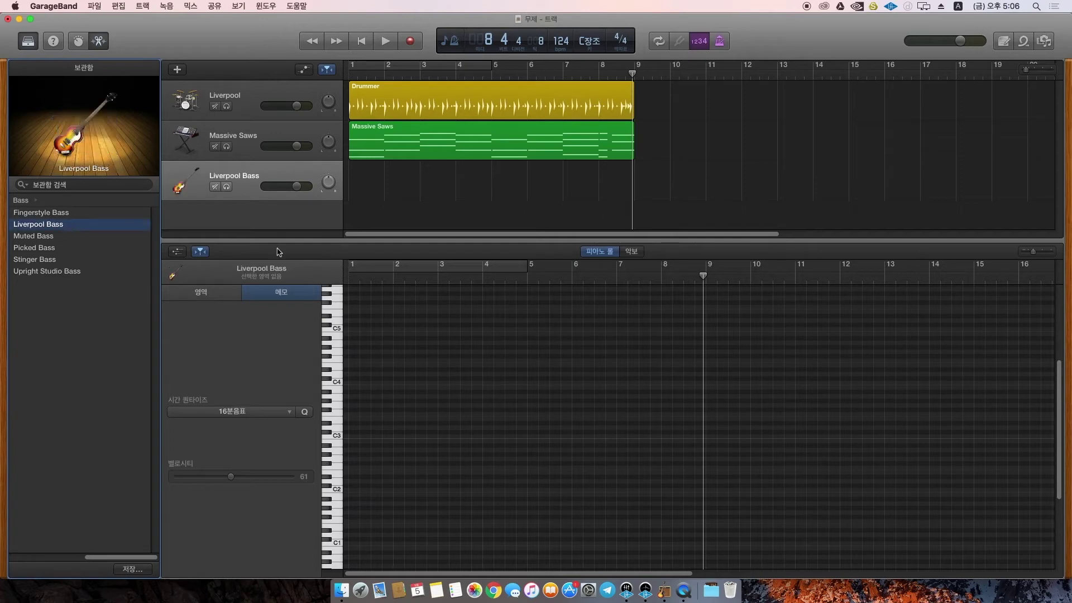
Step: Create a Liverpool Bass region at bar 1, extend it to the end of bar 8, and enlarge the track area
left_click(372, 175)
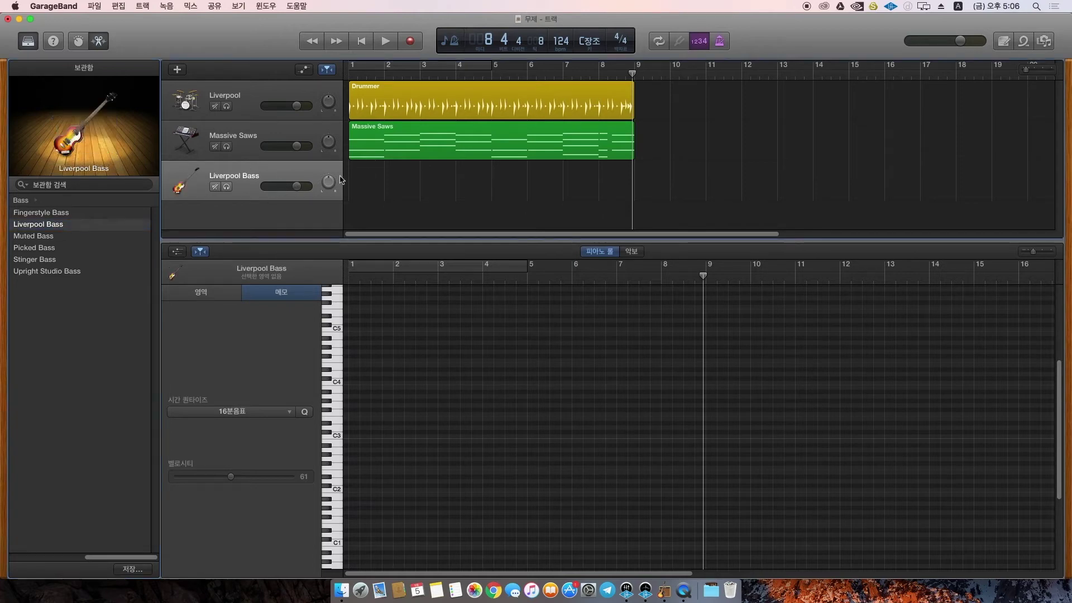
left_click(363, 189, "super")
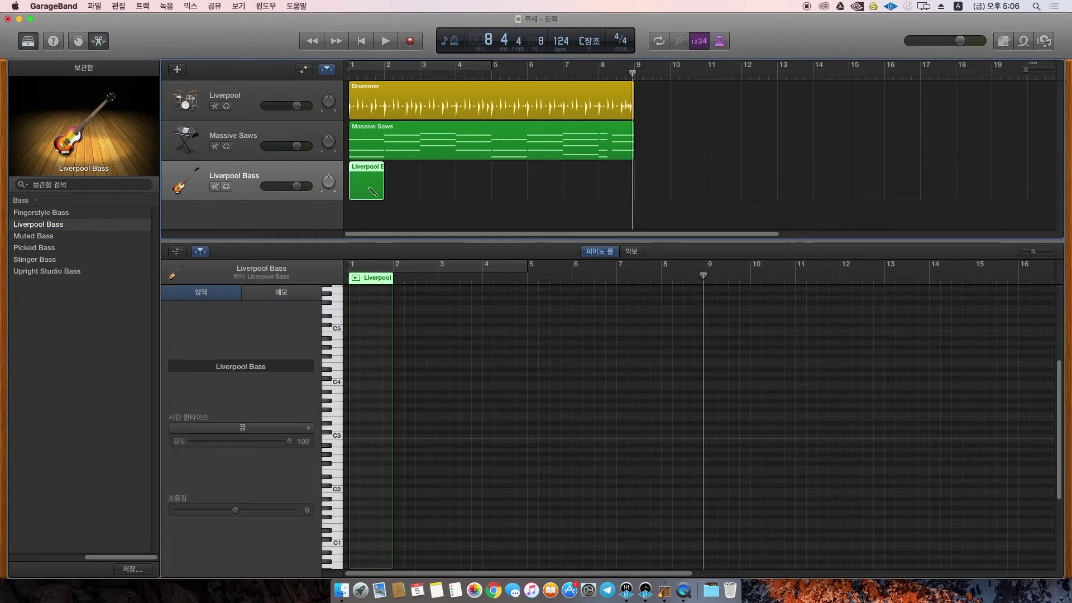
left_click_drag(381, 185, 635, 194)
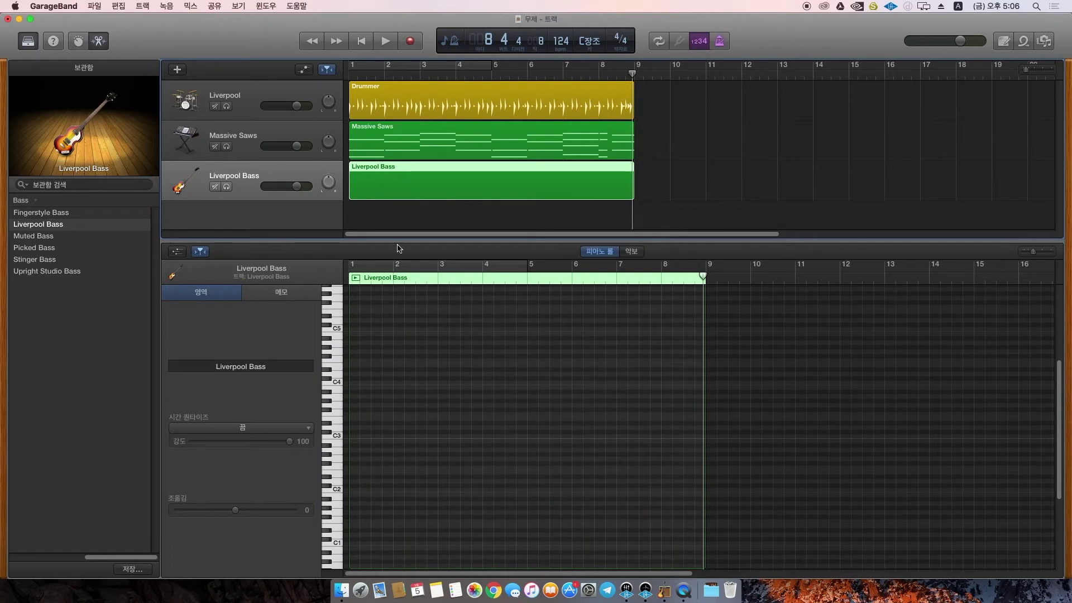
left_click_drag(491, 243, 485, 335)
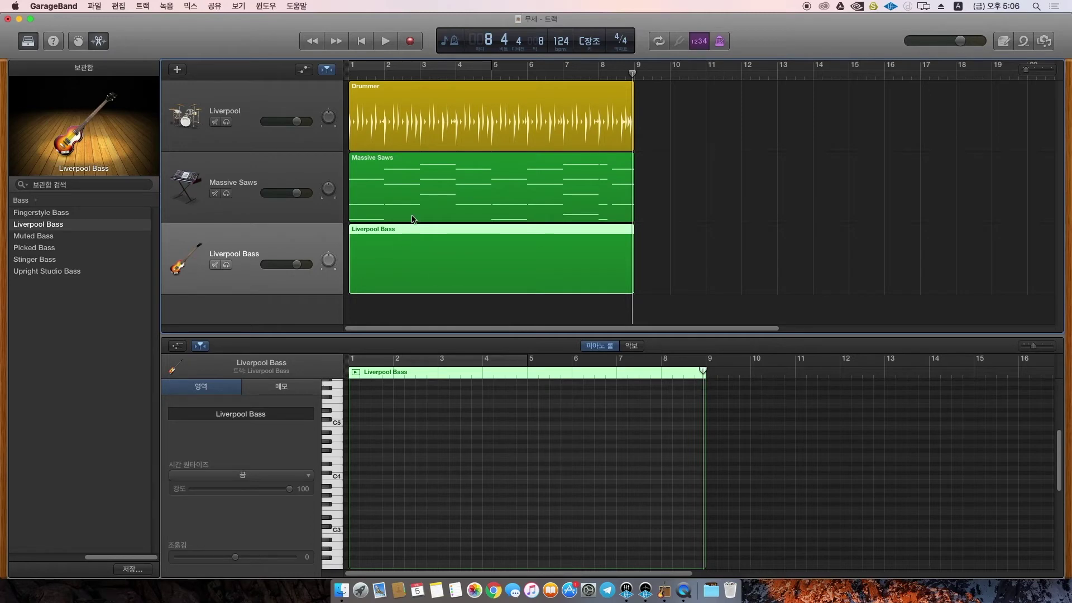
Step: Review the Massive Saws chords, the Drummer region's settings and the empty bass region
left_click(414, 194)
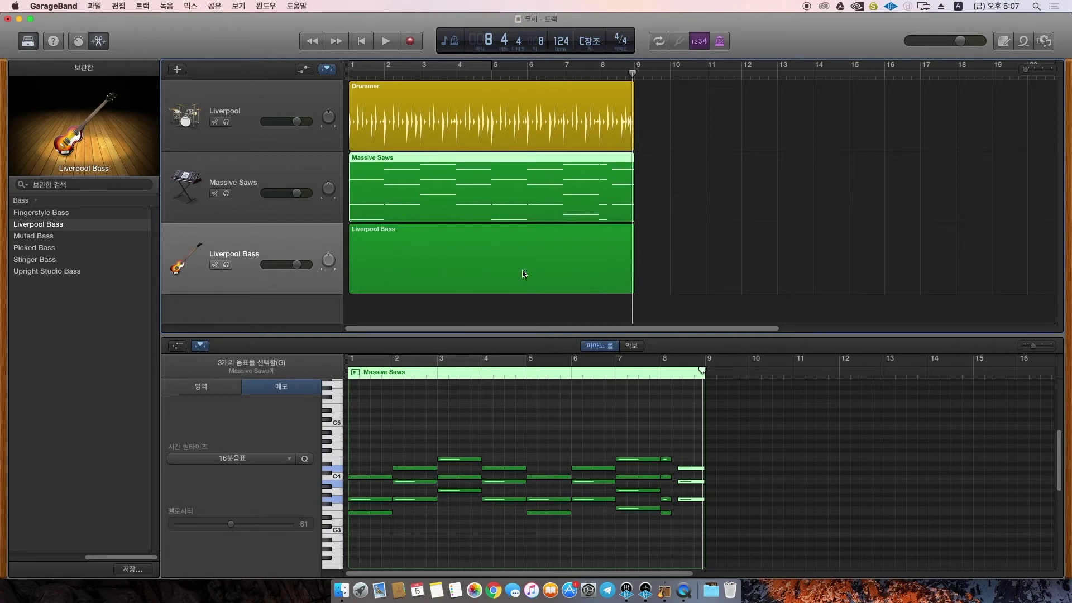
left_click(667, 279)
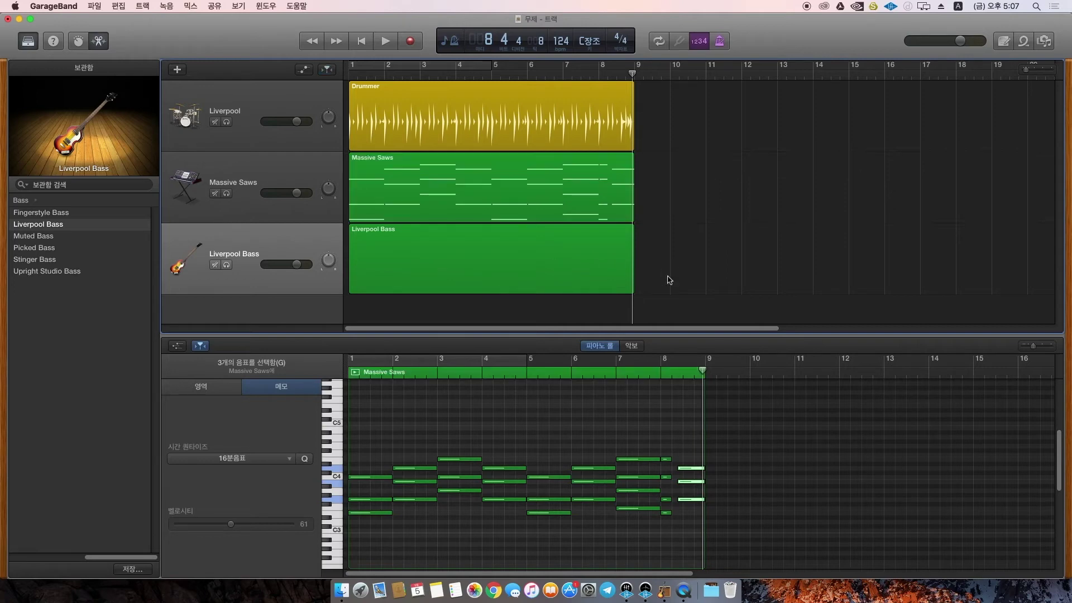
left_click(568, 259)
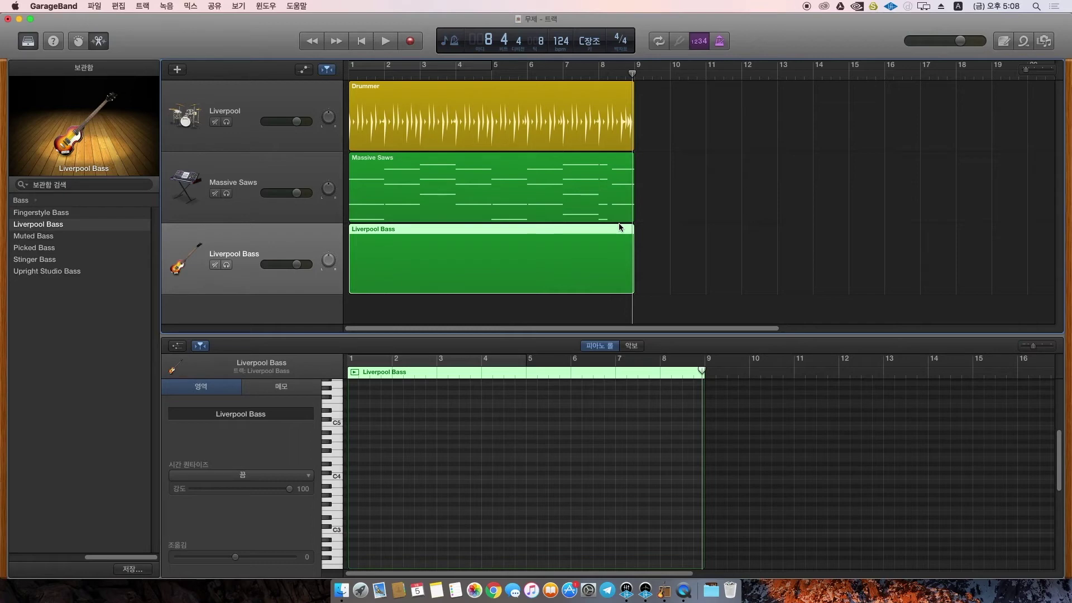
left_click(401, 127)
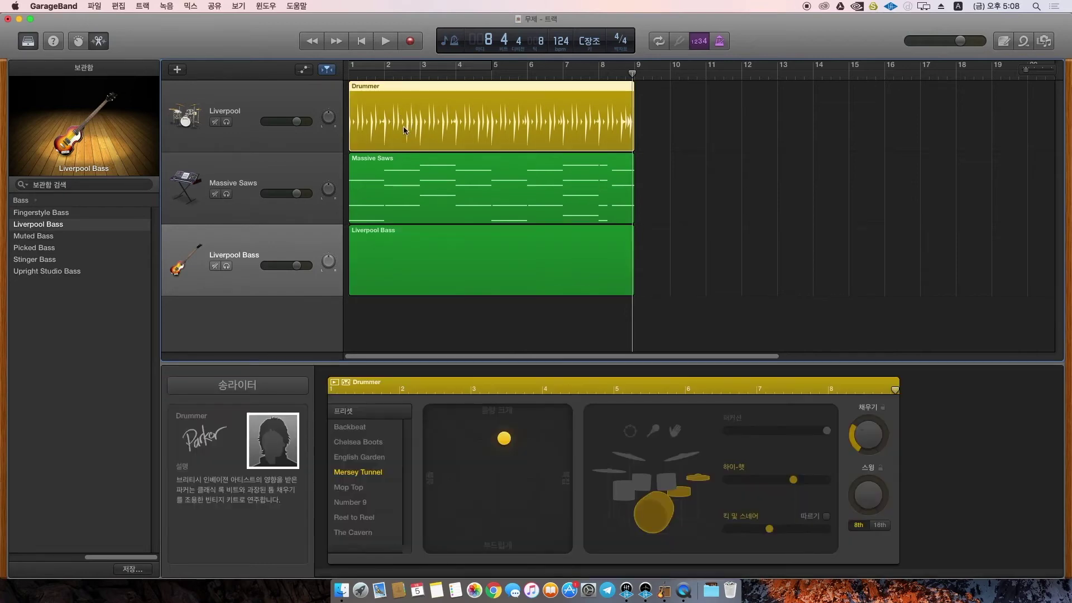
left_click(396, 243)
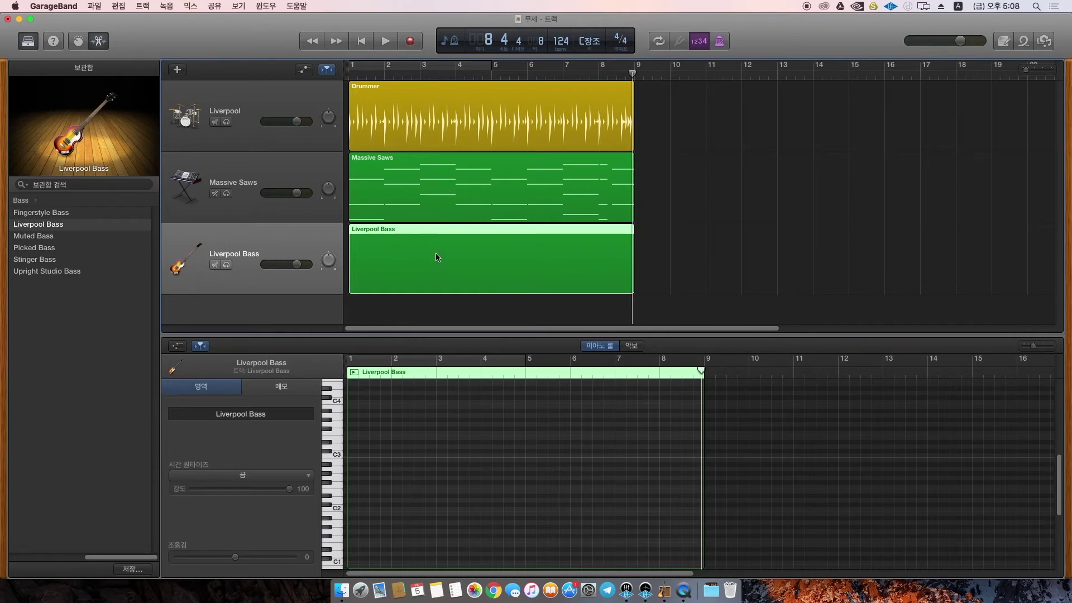
left_click(441, 204)
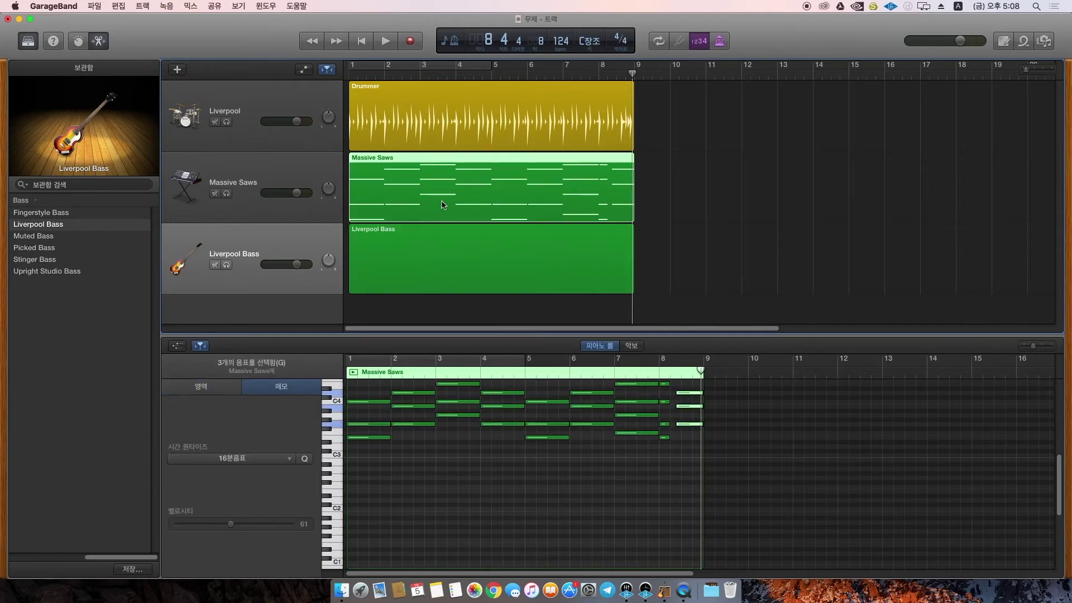
Step: Add a C2 note to the Liverpool Bass region and align it with the start of bar 1
left_click(425, 254)
left_click(349, 72)
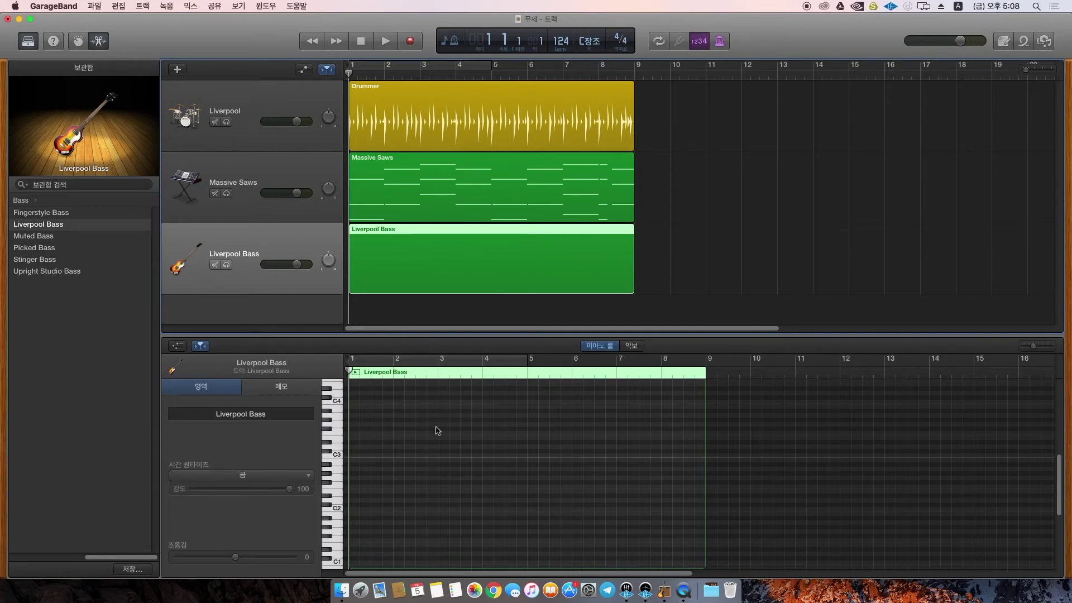
key("super+Right")
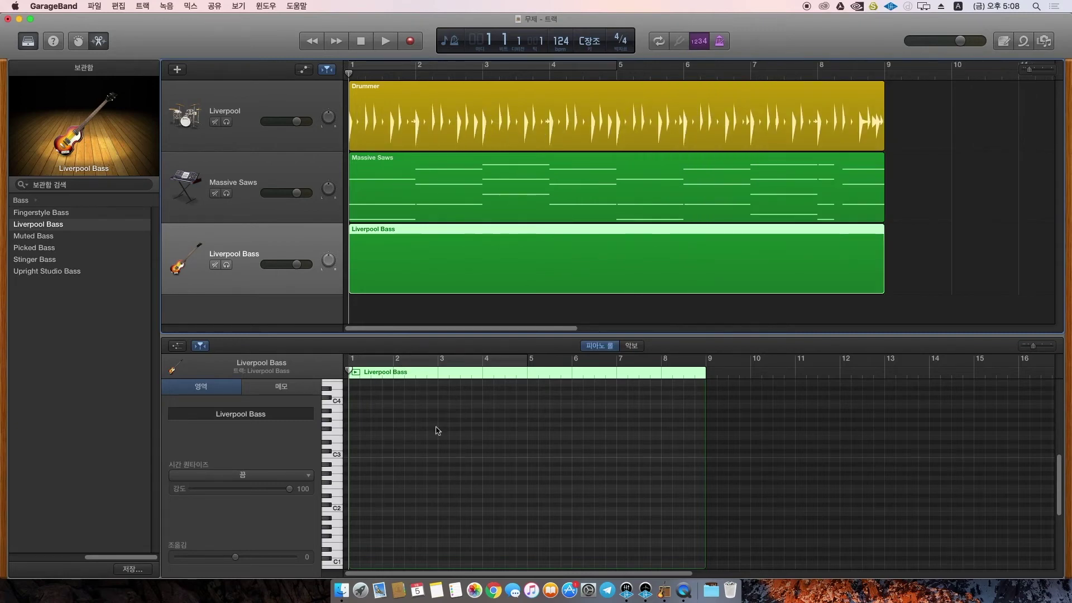
key("super+Right")
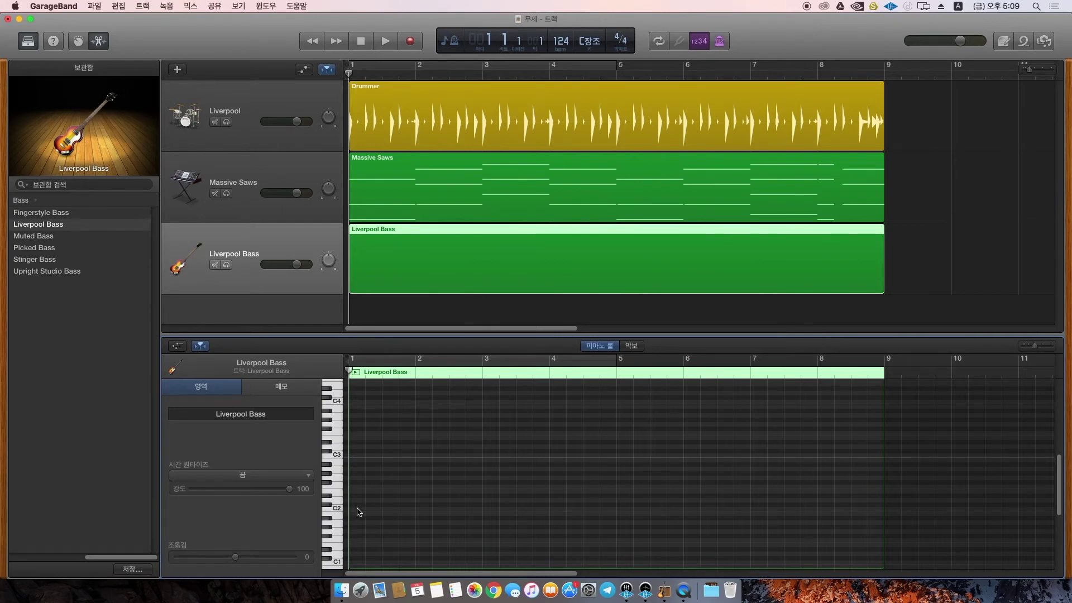
left_click(360, 510, "super")
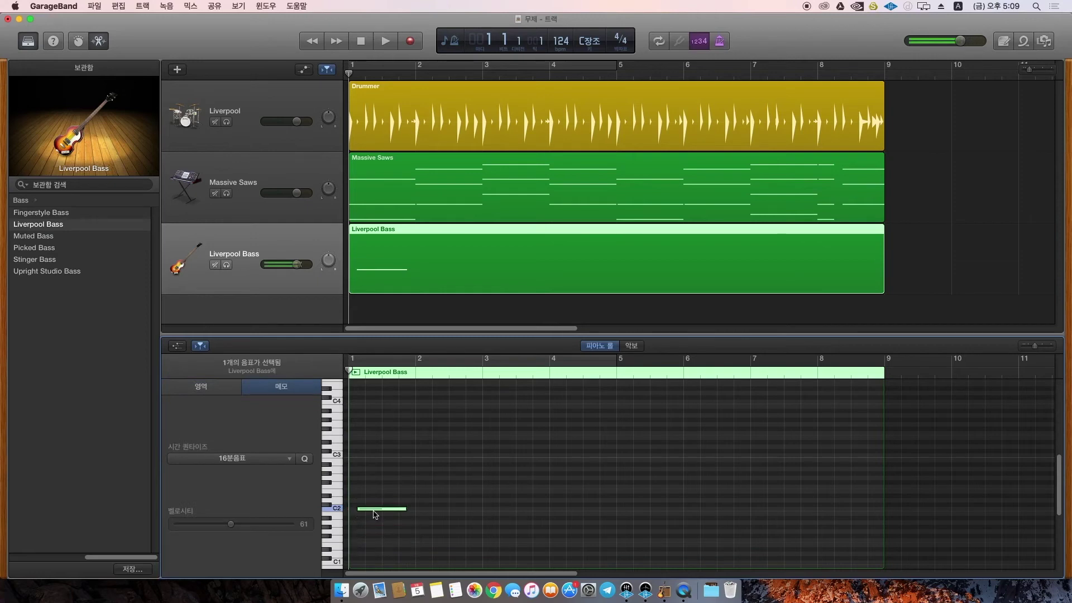
left_click(363, 510)
left_click(353, 516)
left_click(360, 509)
left_click(367, 494)
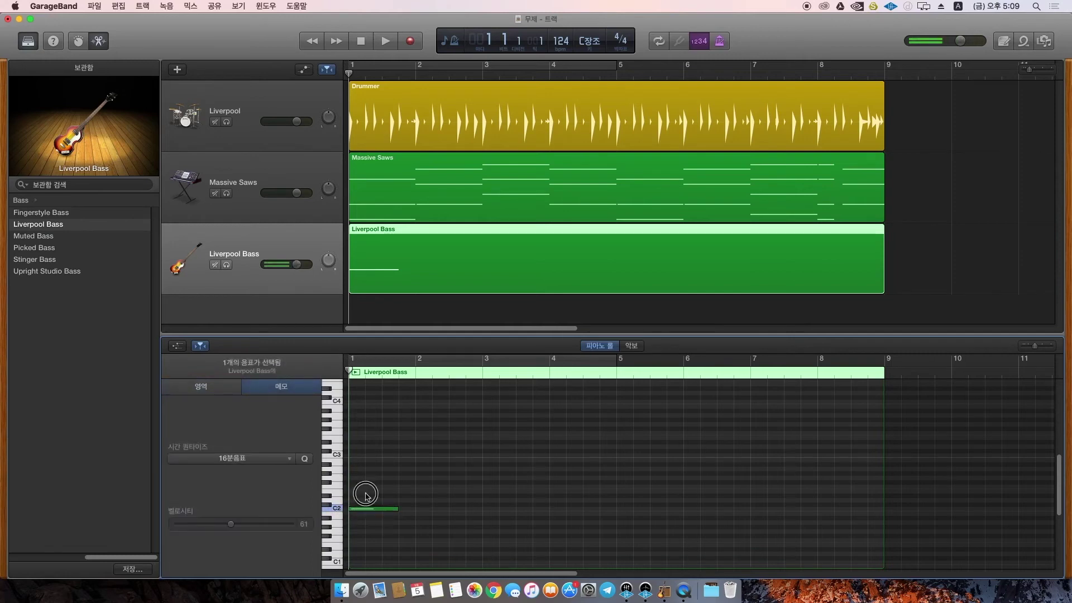
left_click(364, 509)
Step: Play bar 1 with all tracks and slightly lower the Liverpool Bass track volume
key("space")
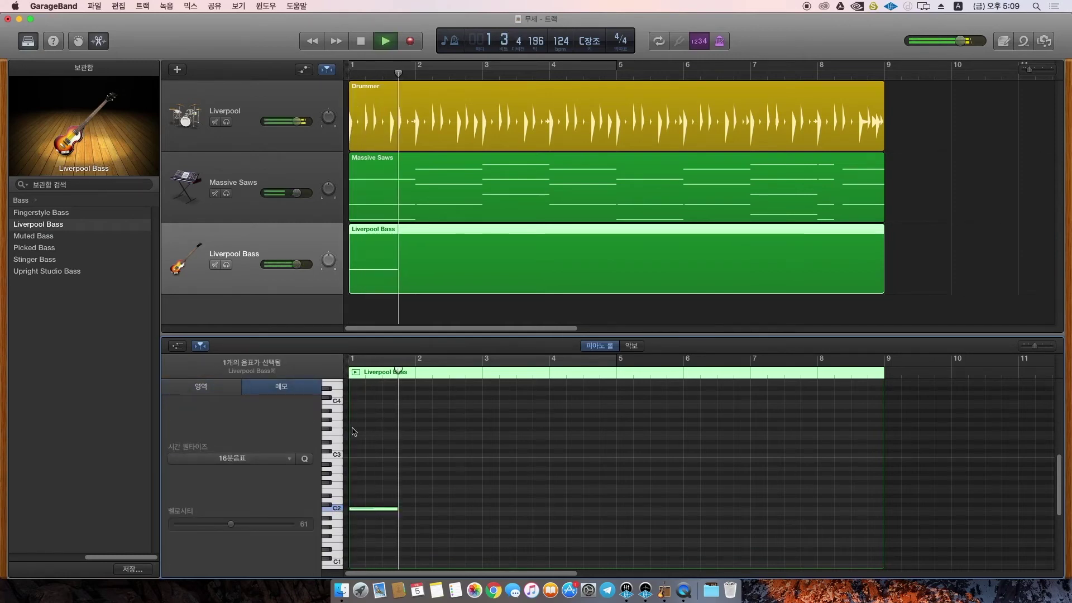
key("space")
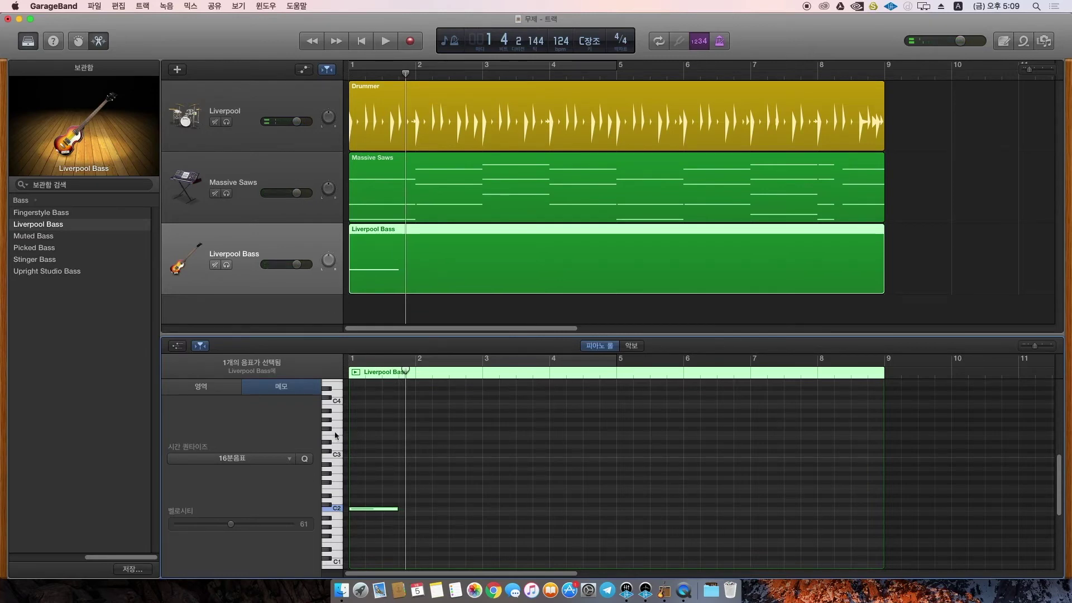
left_click_drag(297, 263, 289, 263)
Step: Lengthen the C2 bass note to fill bar 1 and copy it to bar 2 as G2
left_click(392, 451)
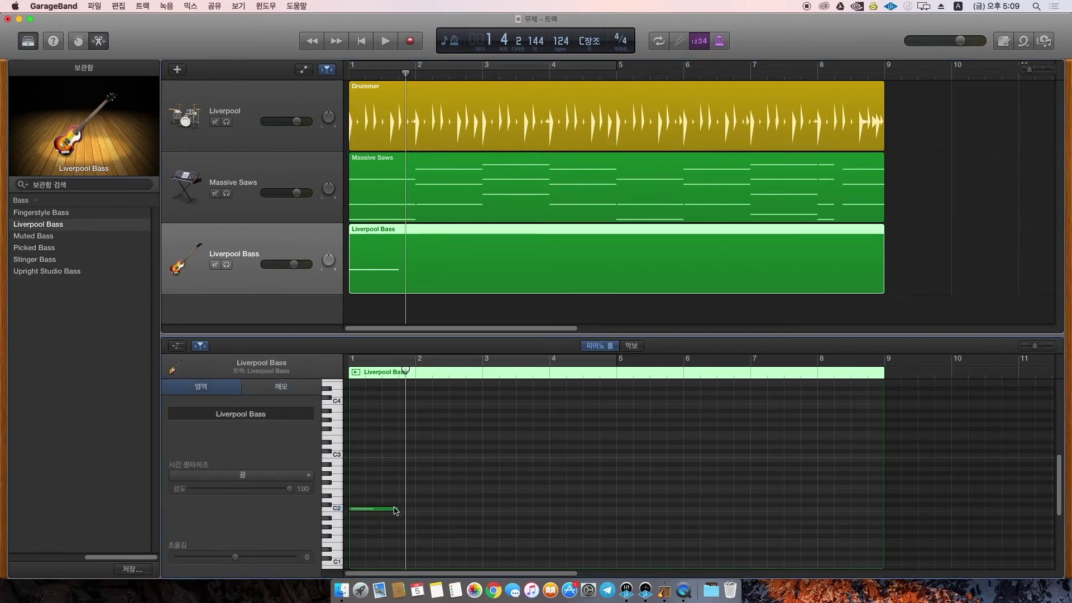
left_click_drag(394, 510, 415, 509)
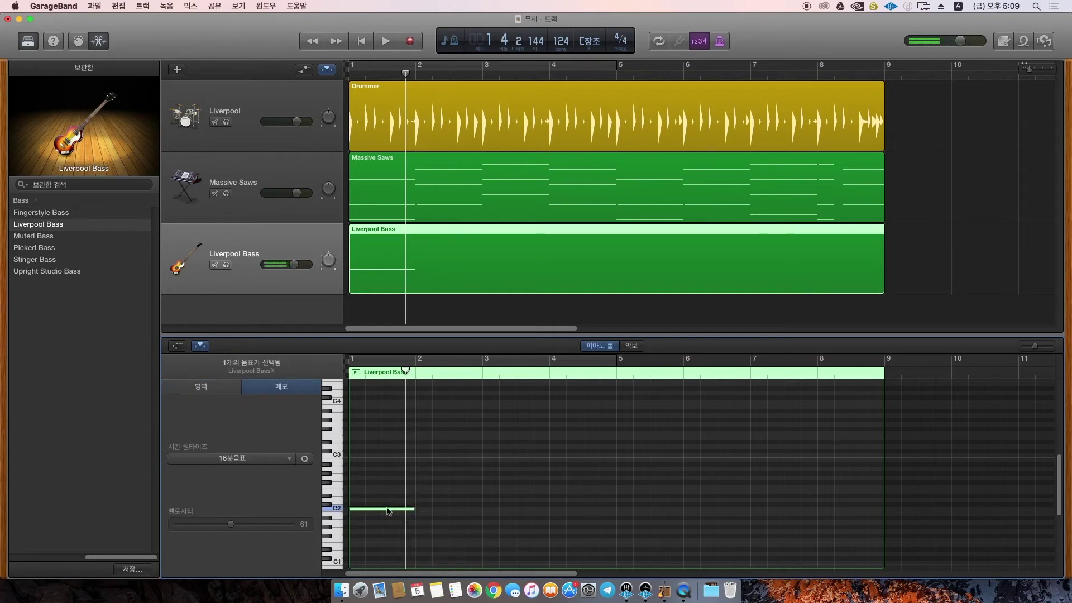
left_click(388, 510)
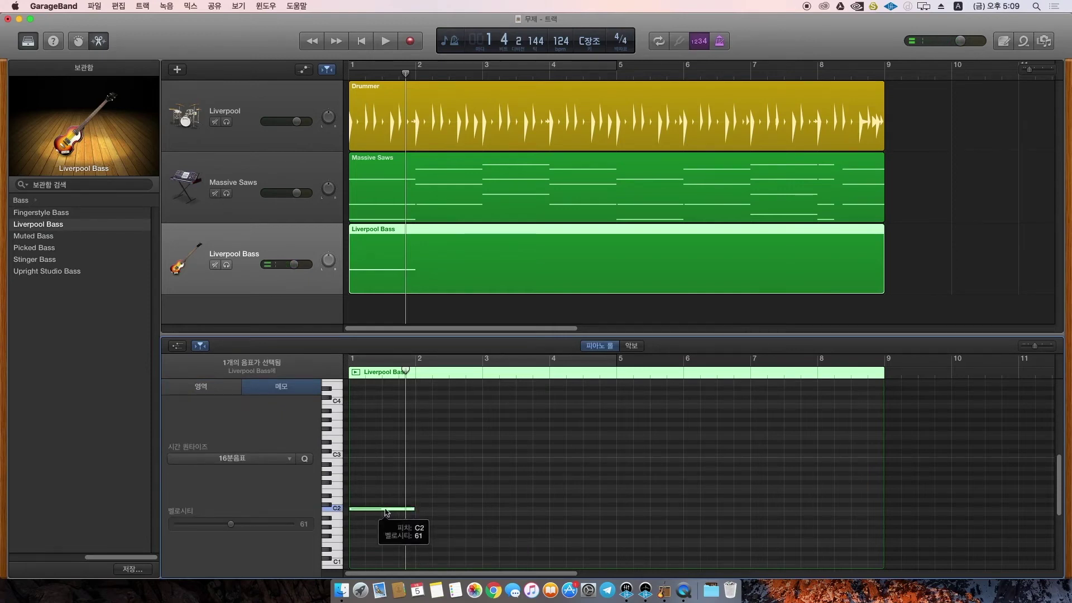
left_click_drag(383, 511, 452, 481)
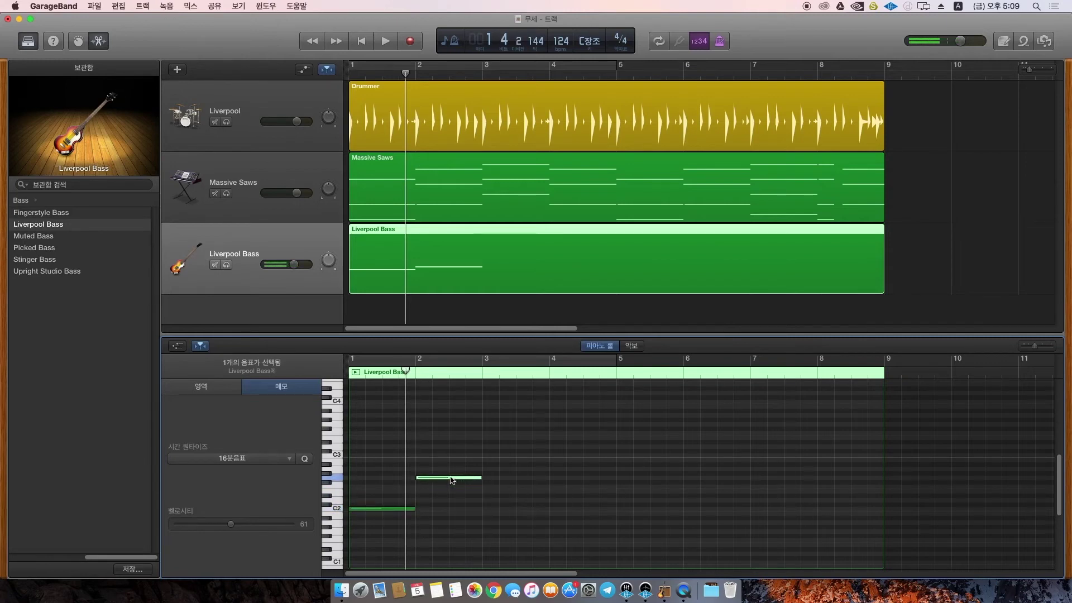
Step: Copy the bar-long bass note to bar 3 as A2 and to bar 4 as G2
left_click(482, 371)
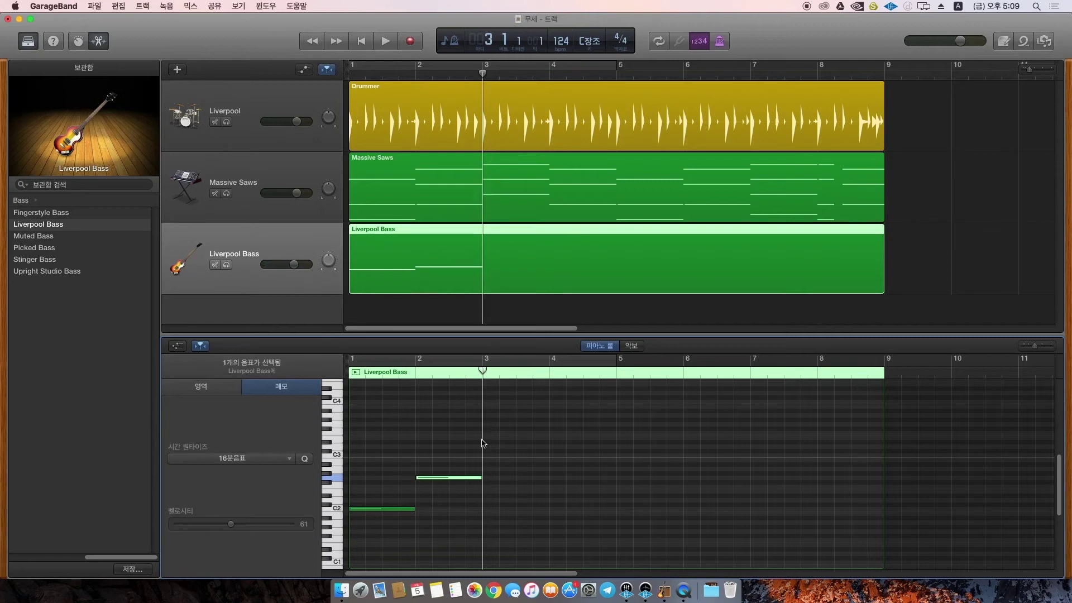
left_click_drag(444, 481, 510, 470)
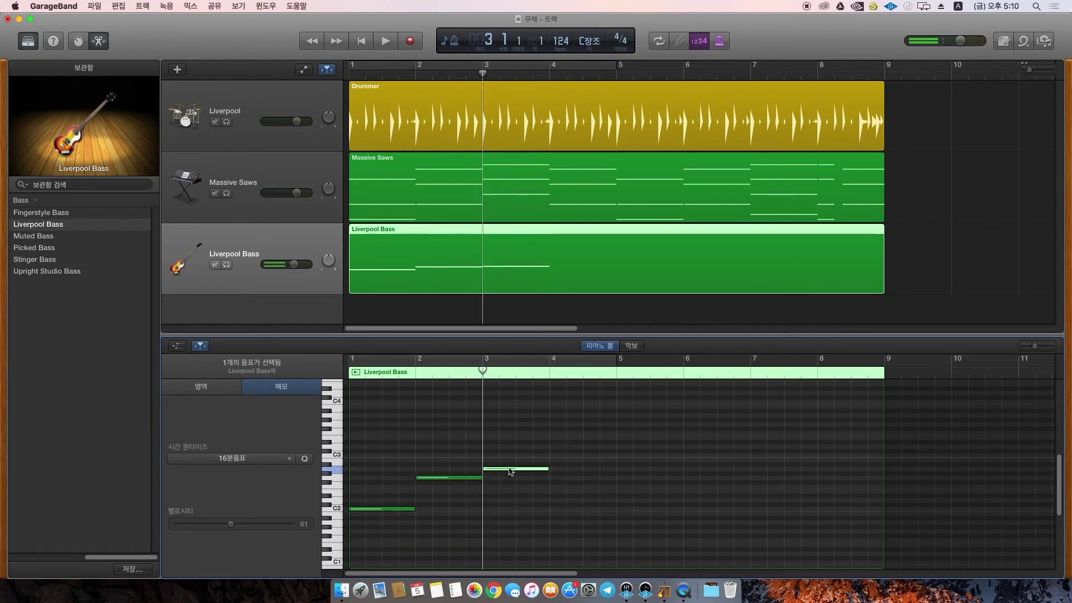
left_click(522, 454)
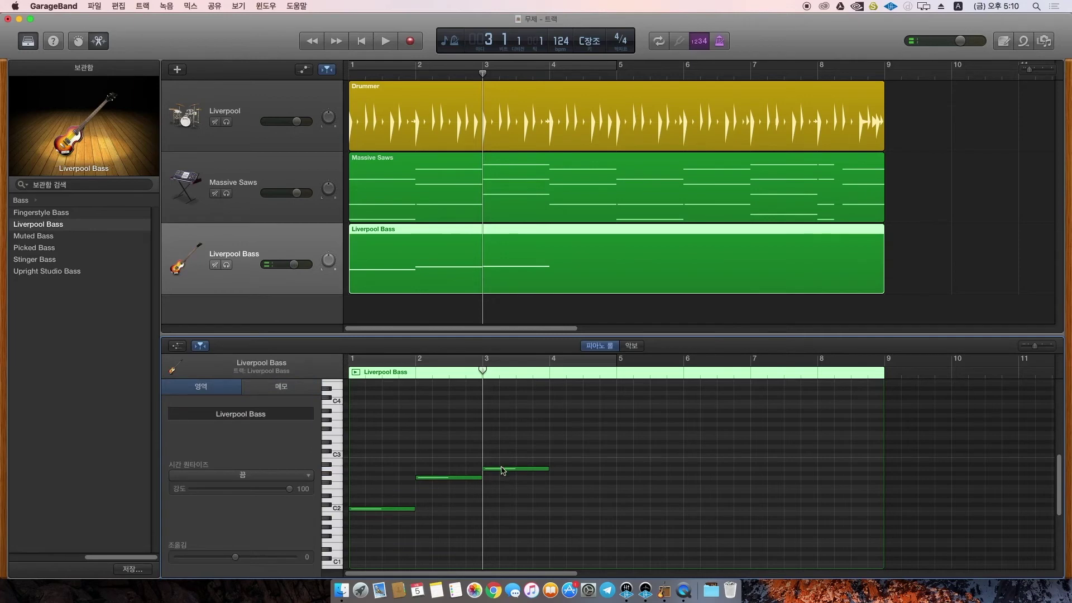
left_click_drag(495, 469, 571, 480)
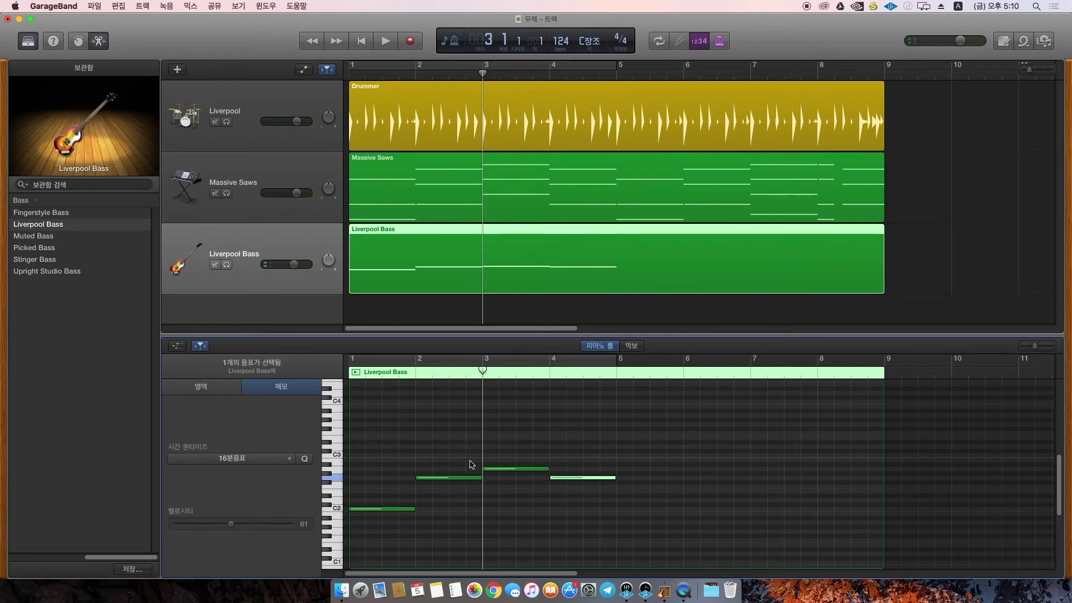
Step: Play the first four bars from the start to hear the bass line with the chords
key("Return")
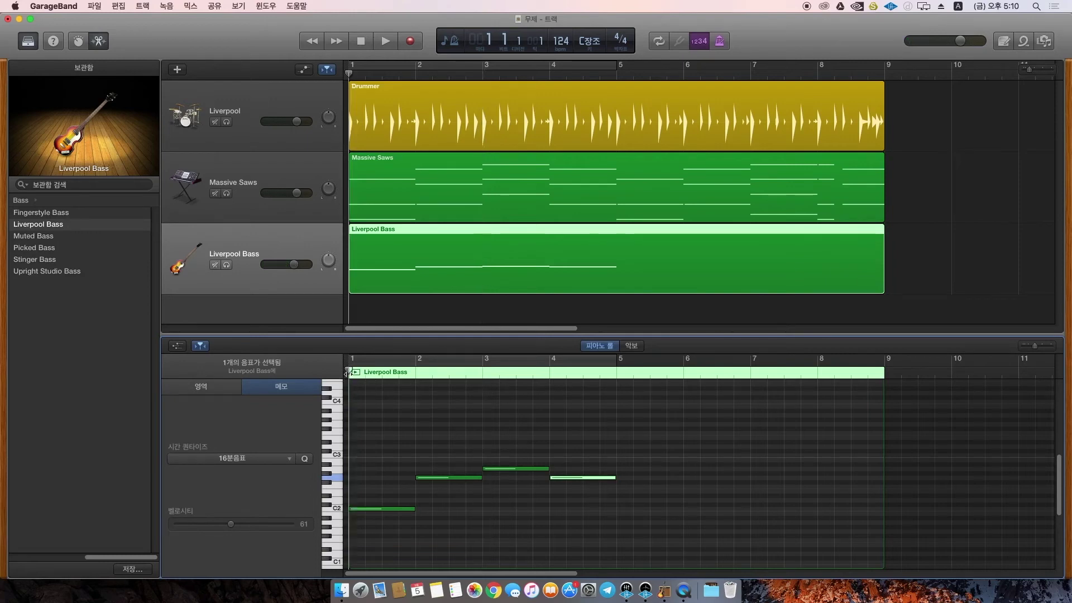
key("space")
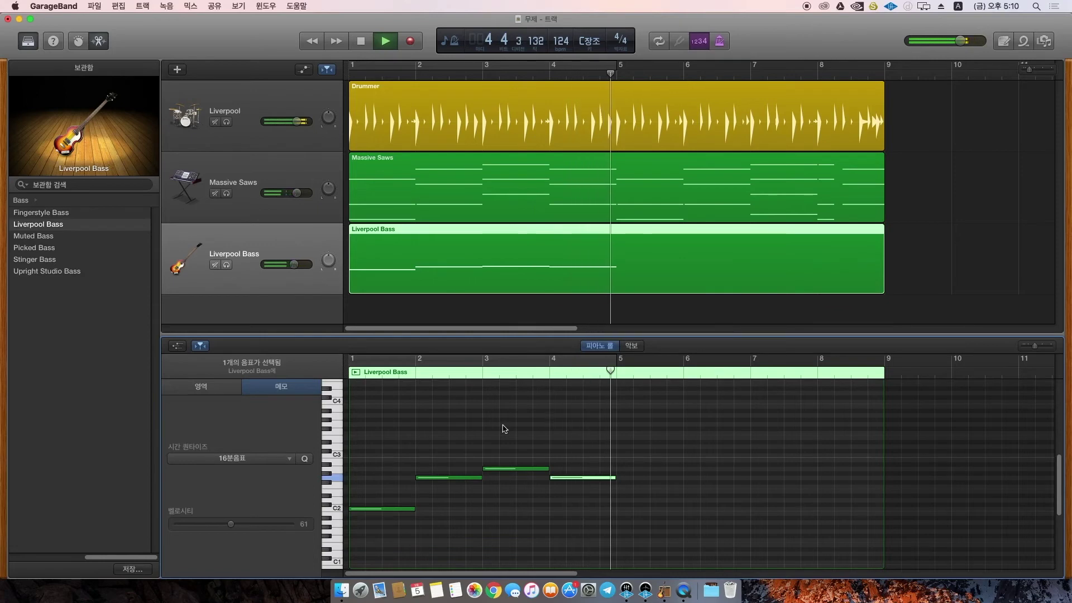
key("space")
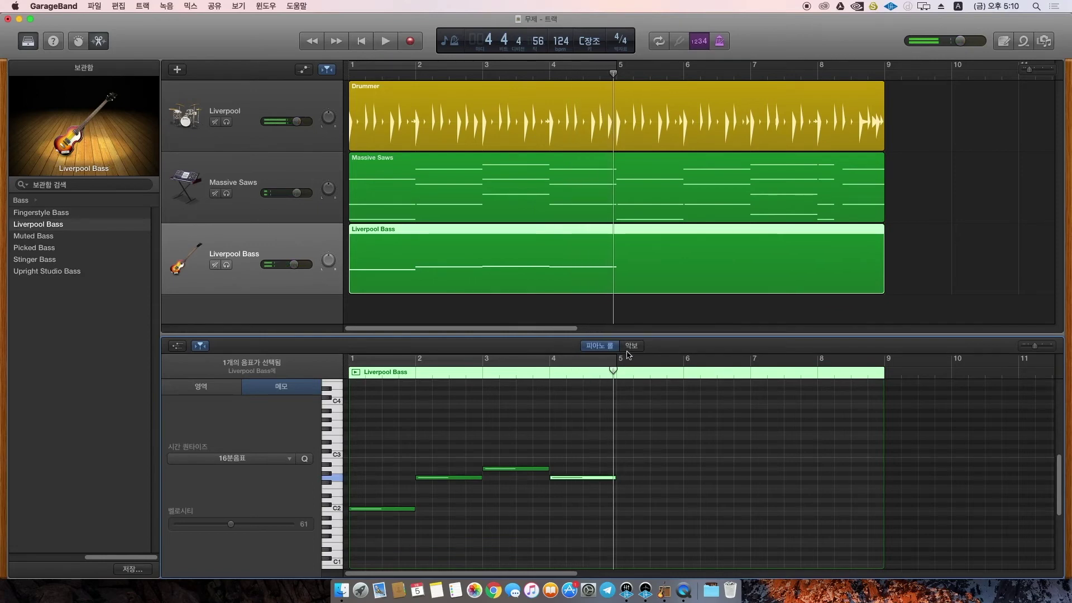
Step: Select and copy the lowest note of each chord in bars 5 to 8 of the Massive Saws region
left_click(724, 196)
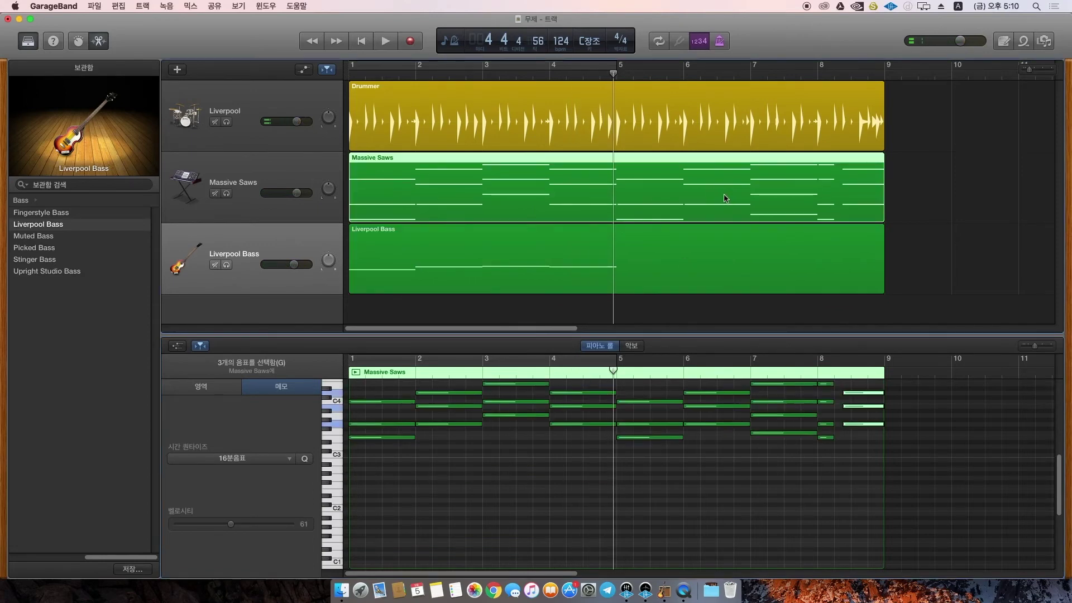
left_click(653, 469)
left_click(678, 437)
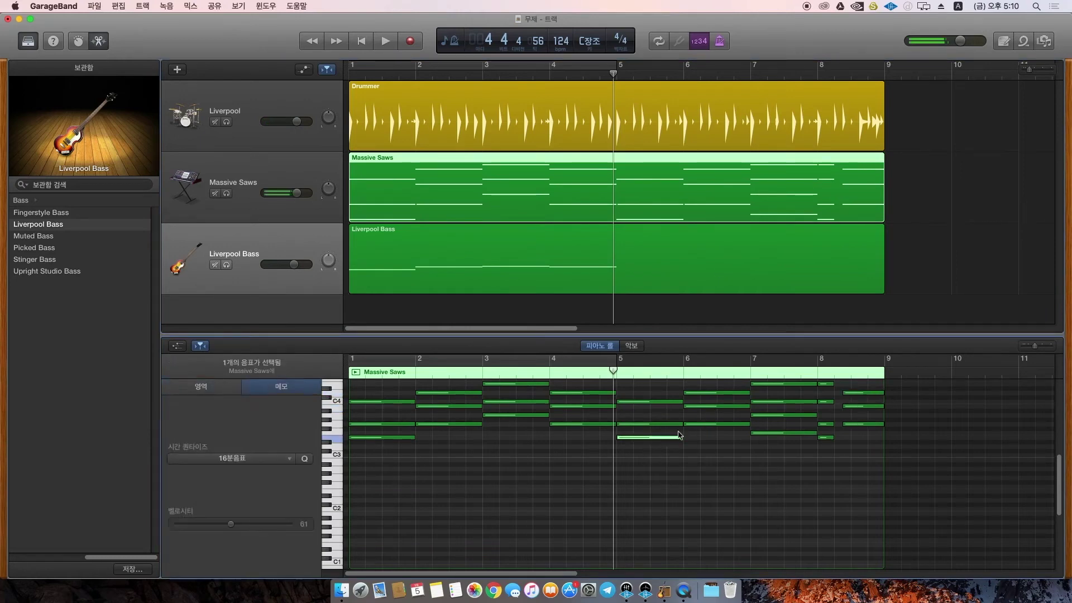
left_click(706, 424, "shift")
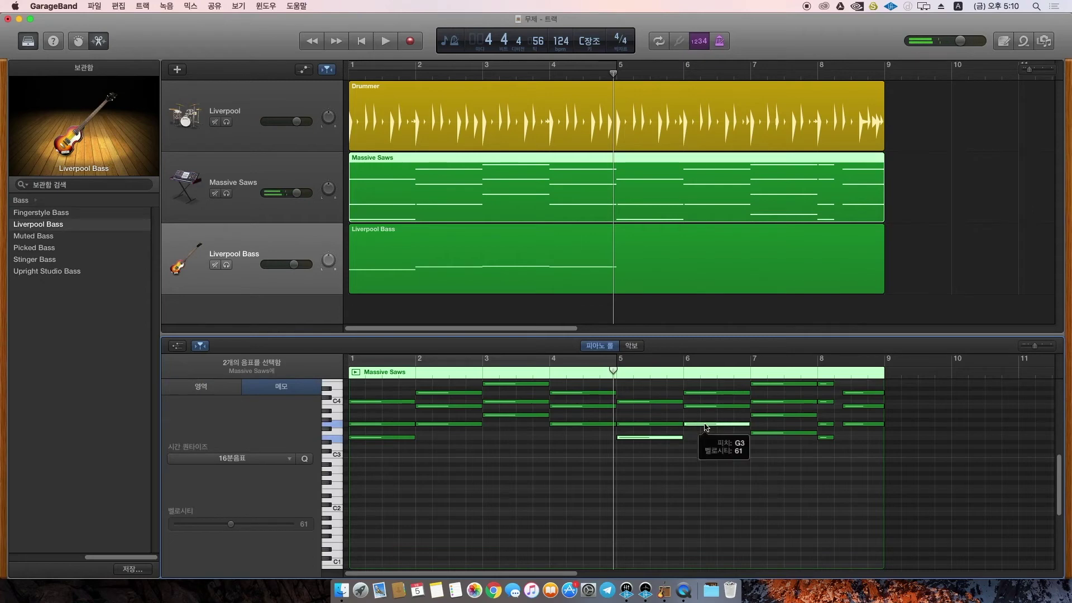
left_click(796, 433, "shift")
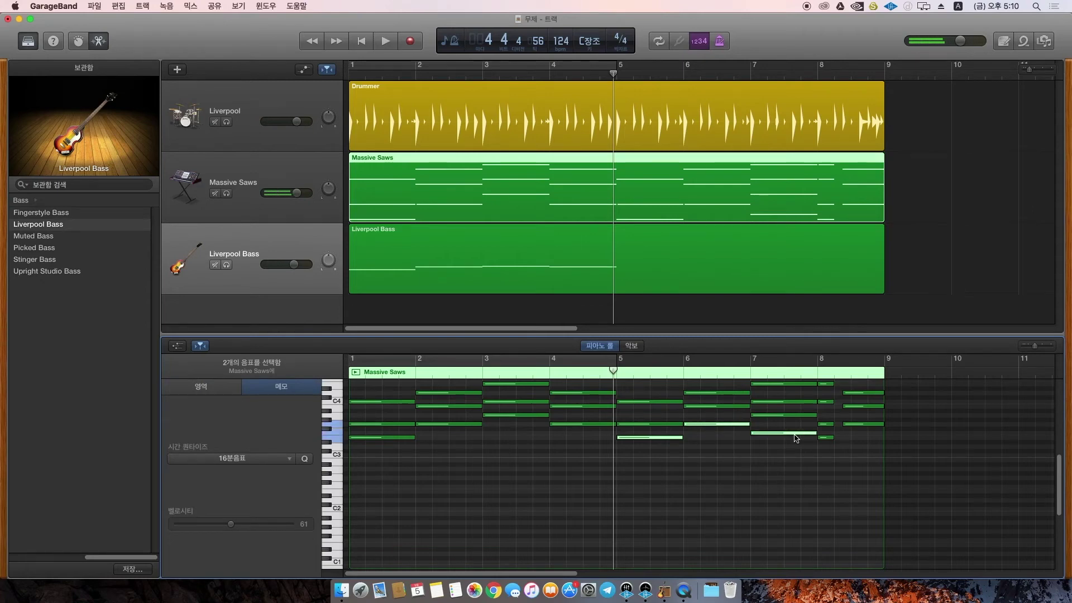
left_click(826, 438, "shift")
left_click(853, 424, "shift")
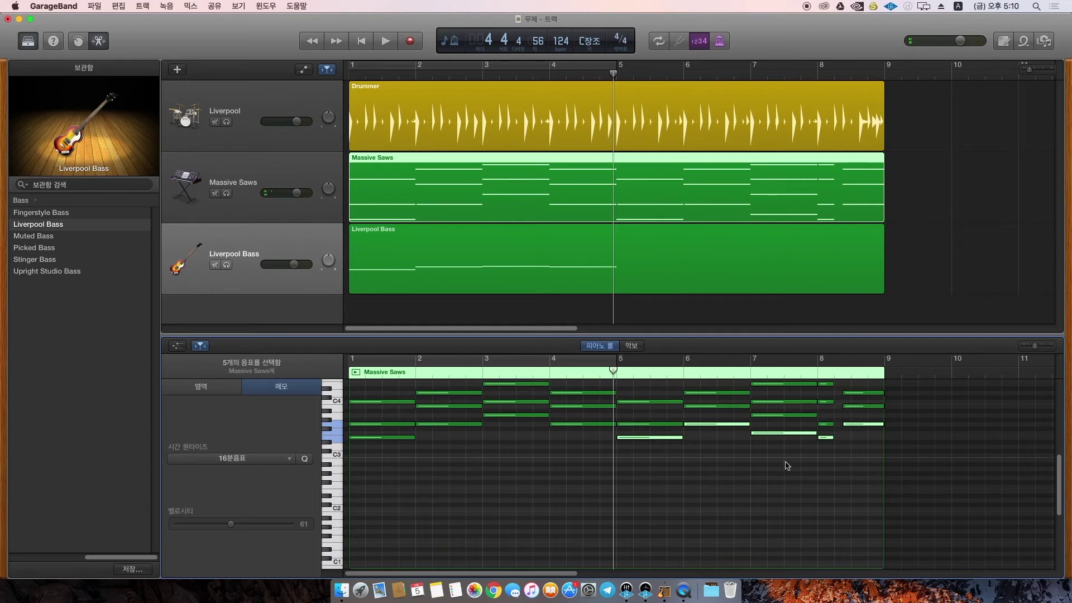
Step: Paste the copied notes into the Liverpool Bass region at bar 5 and transpose them down one octave
left_click(636, 246)
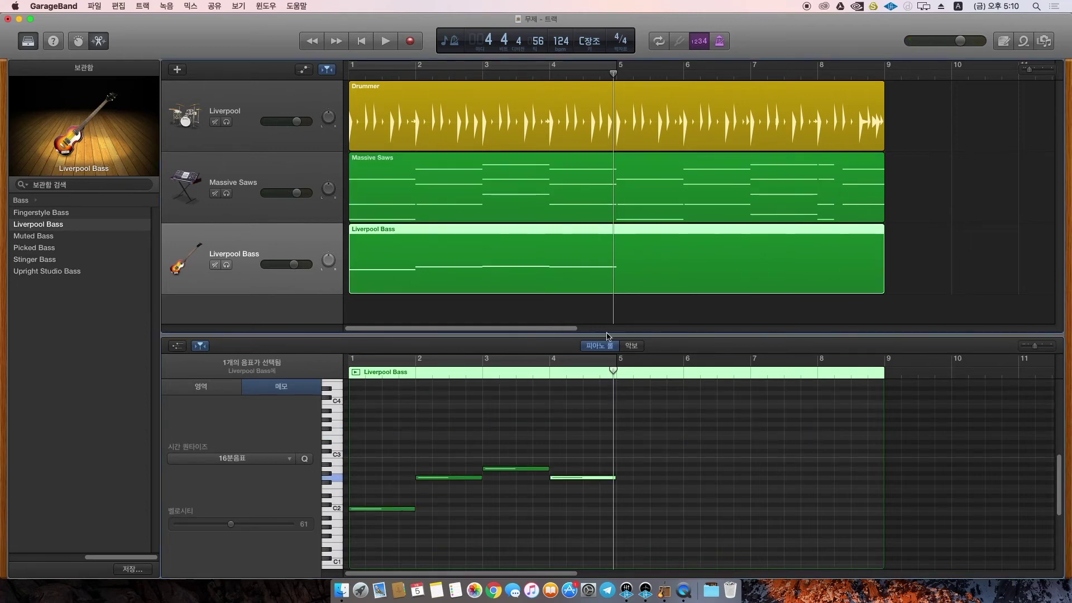
left_click_drag(615, 372, 617, 370)
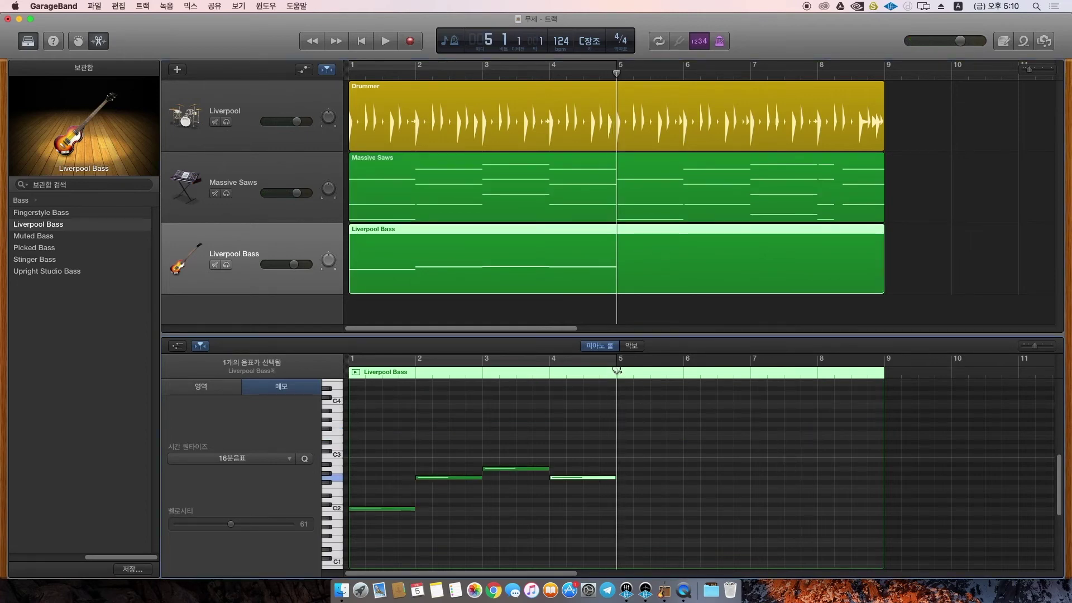
key("super+v")
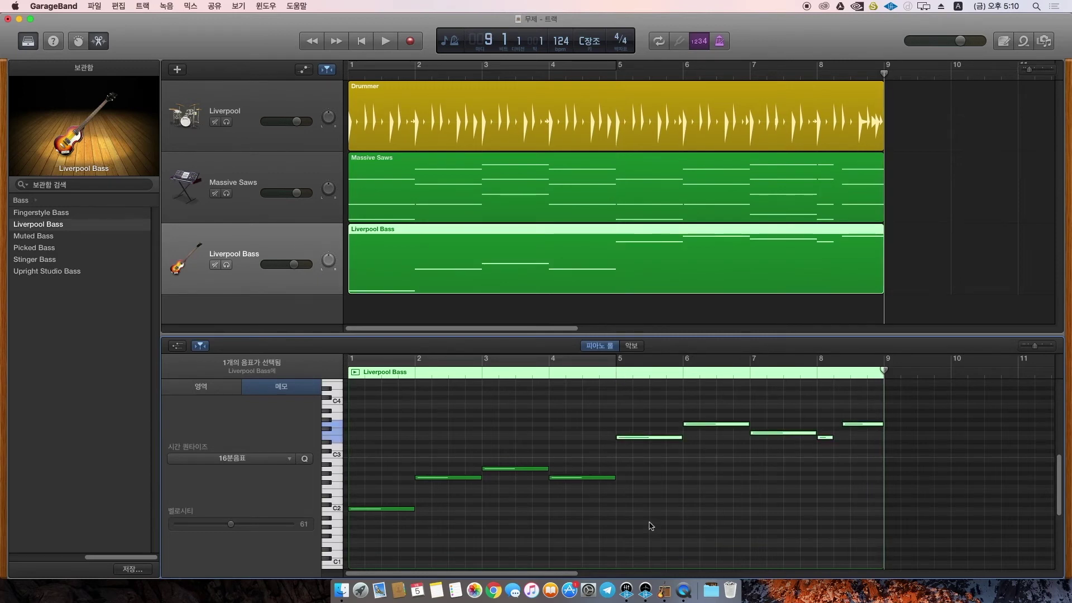
mouse_move(651, 439)
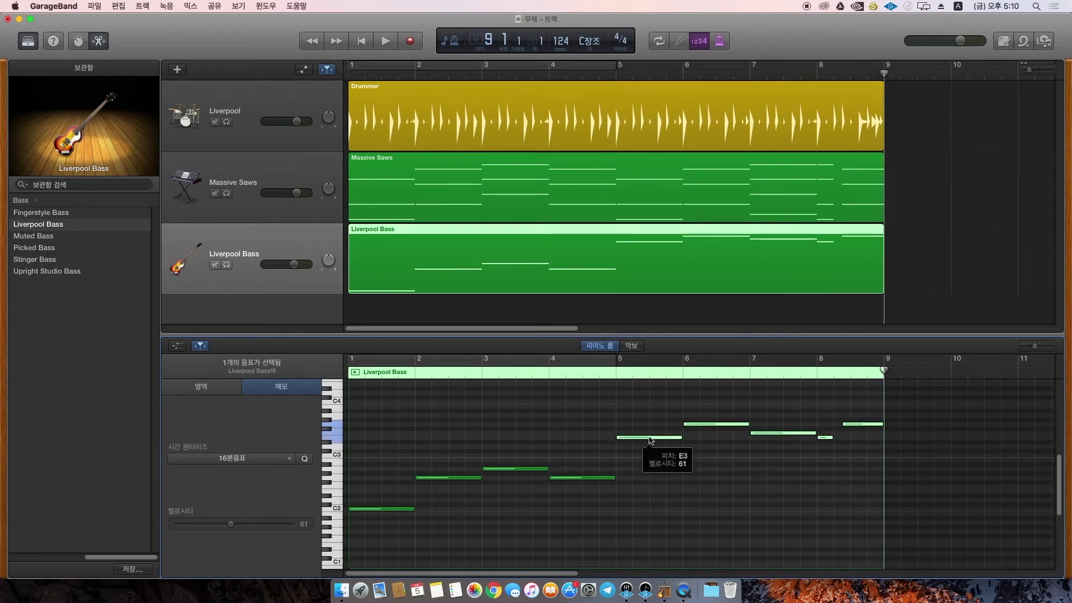
key("shift+alt+Down")
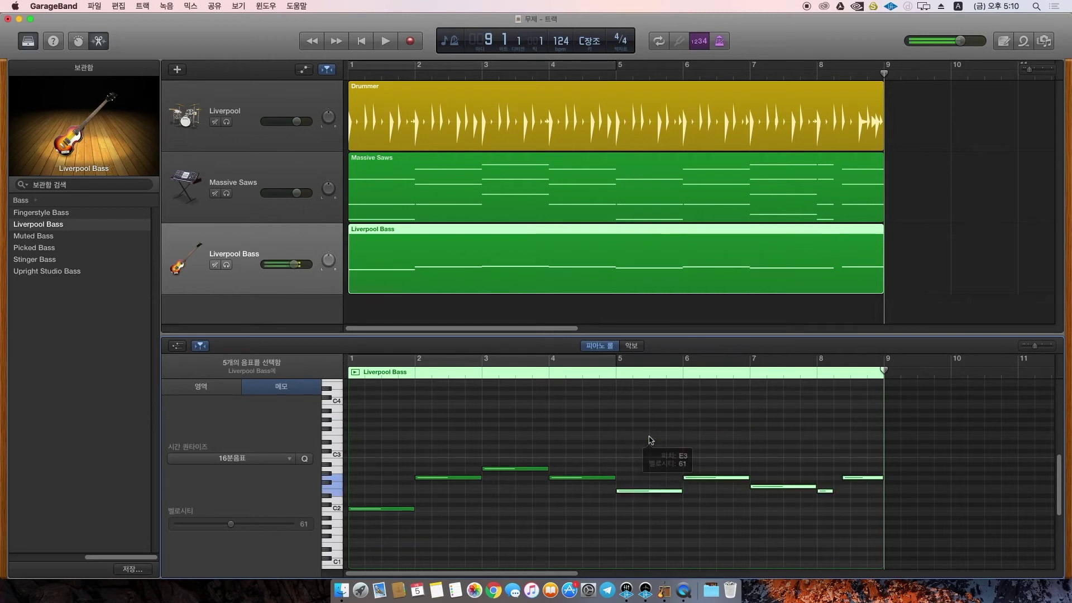
Step: Audition the bar 5 bass note and lower it to C2
left_click(661, 445)
left_click(651, 491)
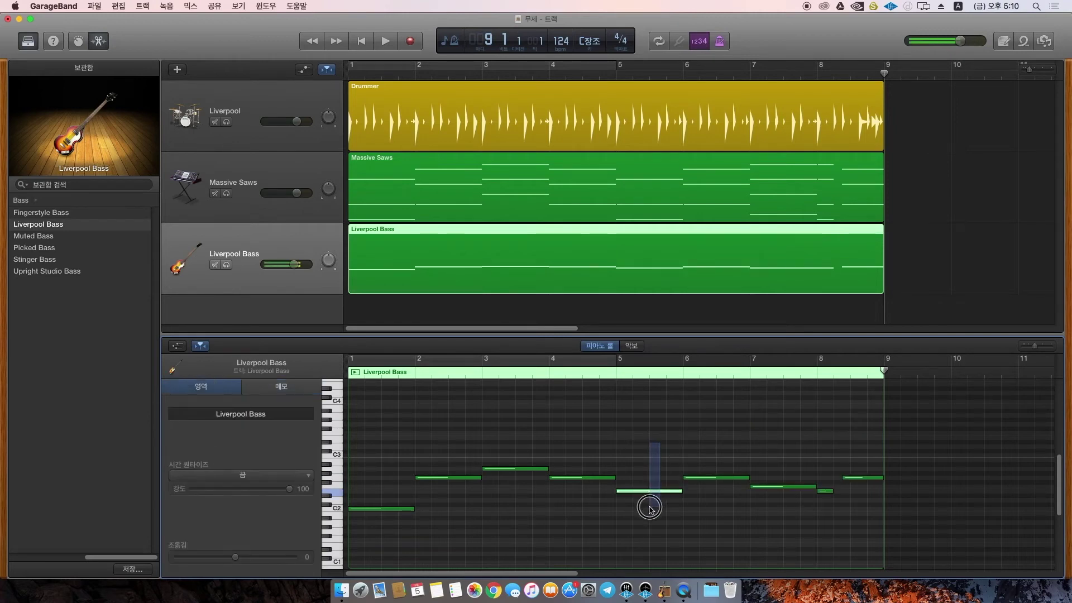
left_click(656, 473)
left_click(646, 493)
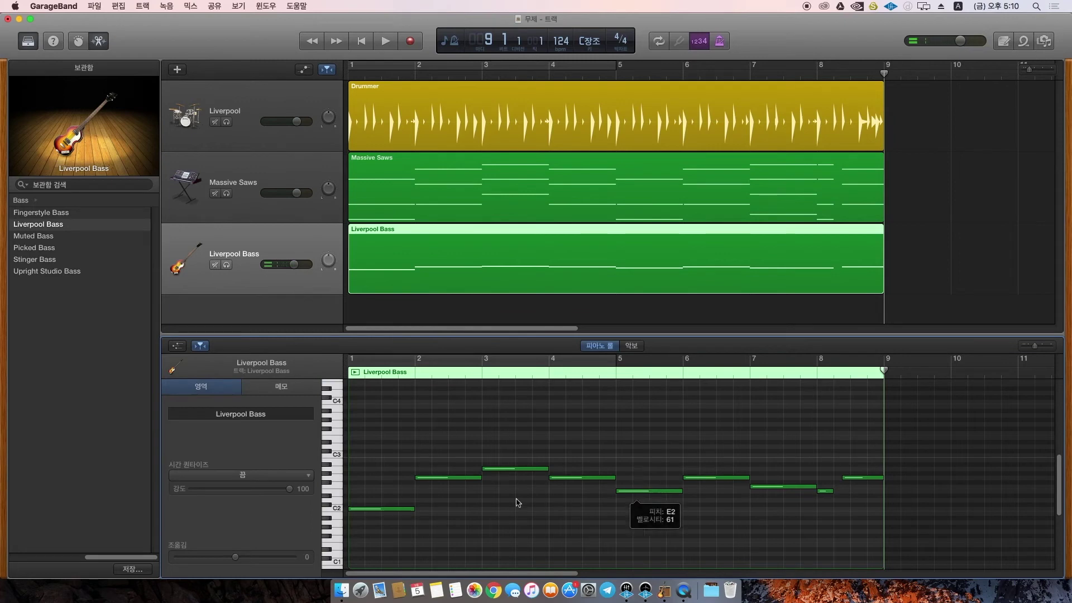
left_click(645, 494)
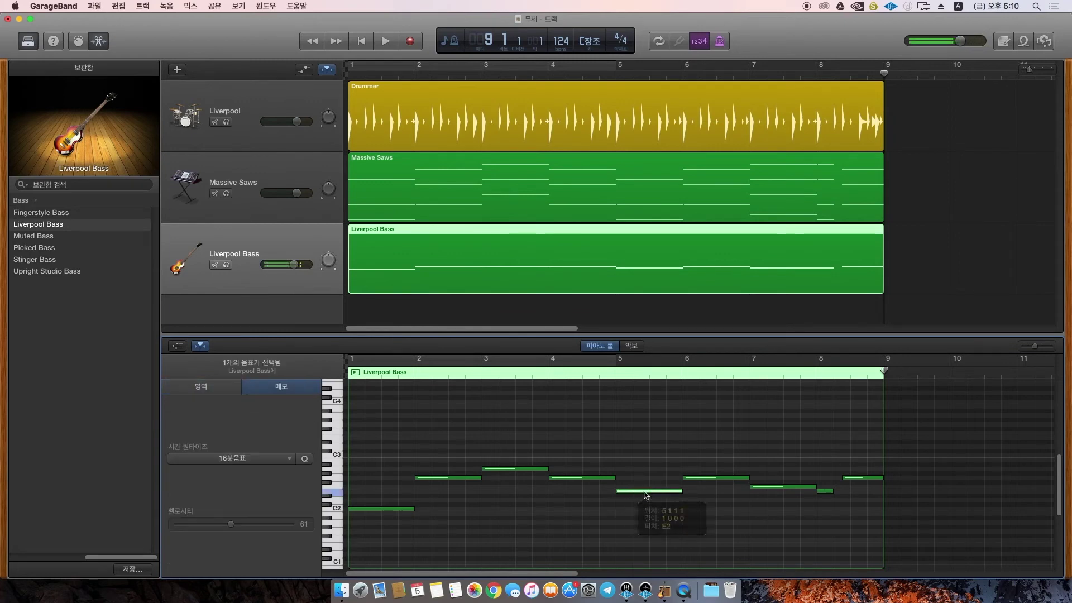
left_click(646, 494)
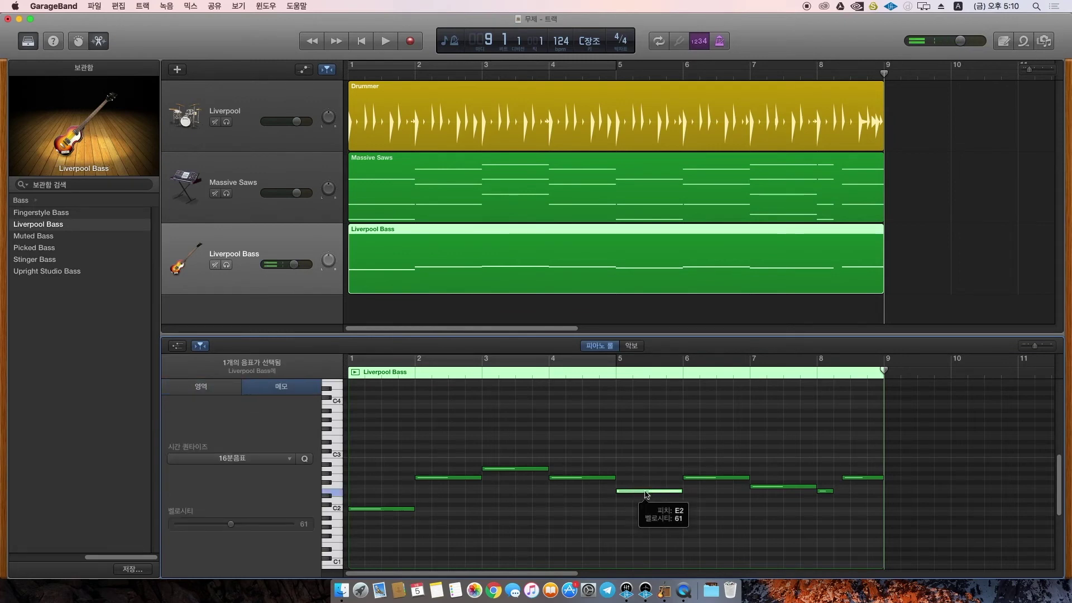
left_click(646, 494)
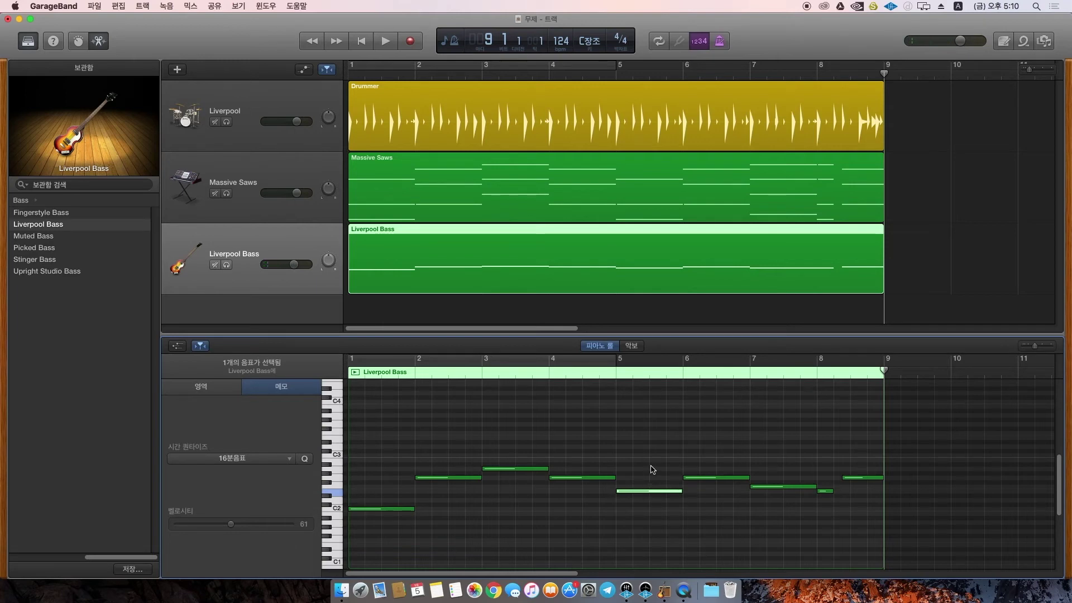
left_click(653, 470)
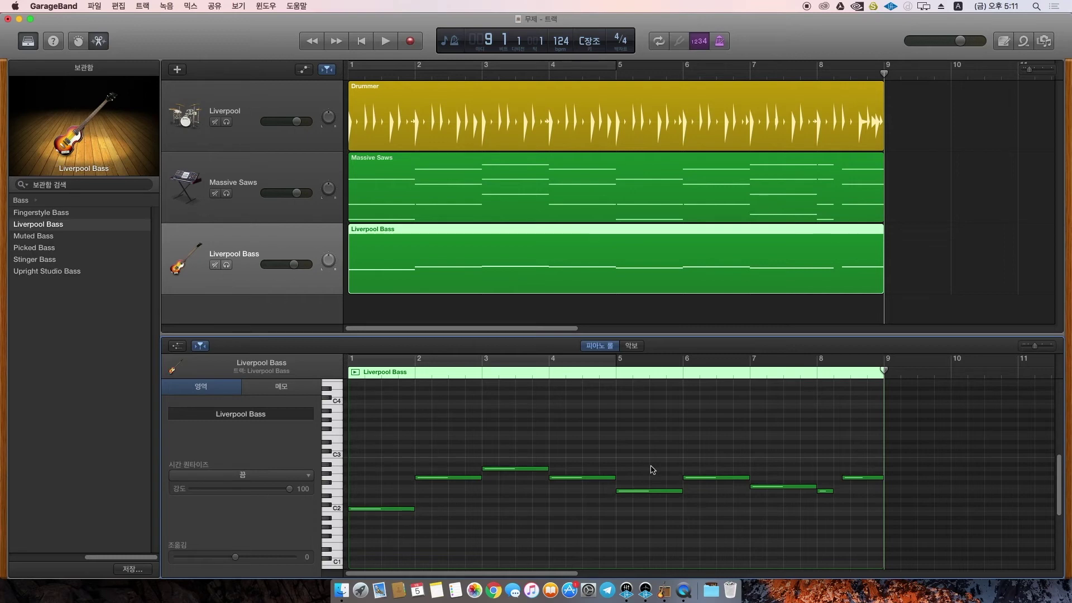
left_click_drag(641, 491, 639, 508)
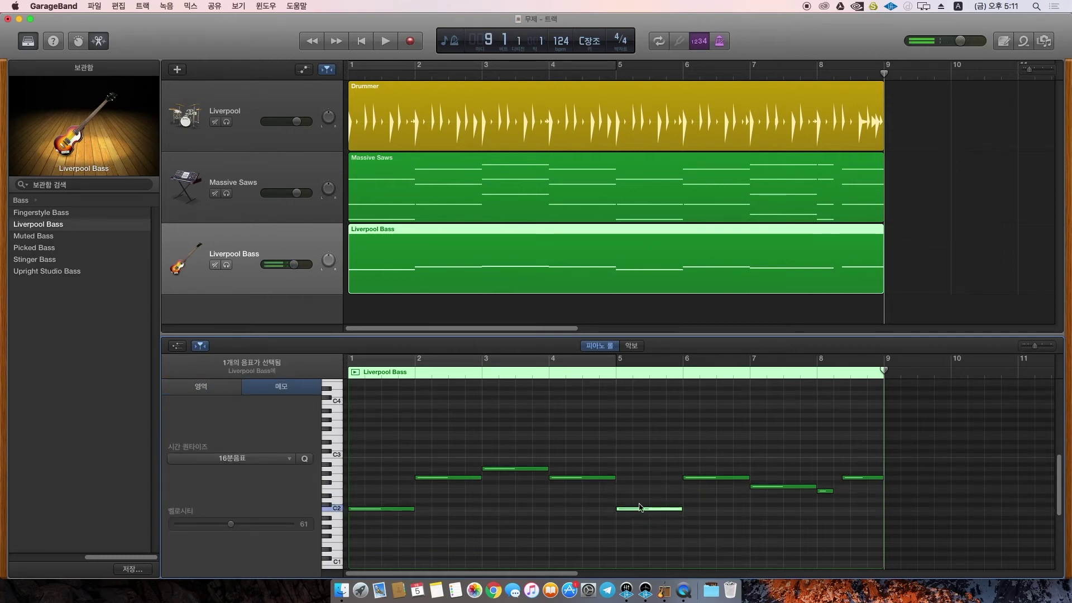
Step: Audition the bass notes in bars 6 to 8 and raise the short note at the start of bar 8 to F2
left_click(701, 478)
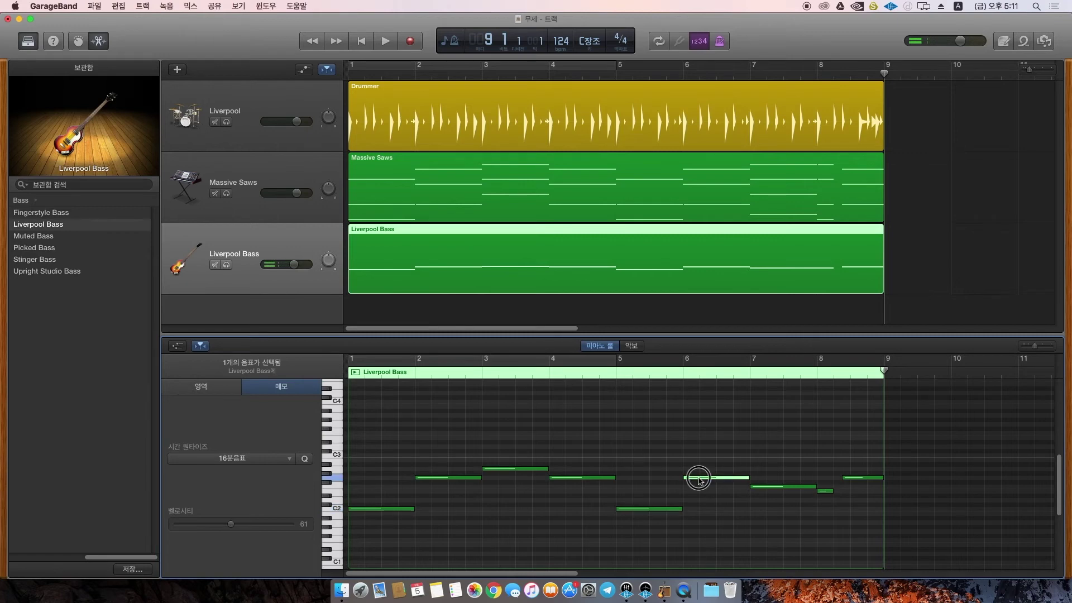
left_click(797, 486)
left_click(825, 491)
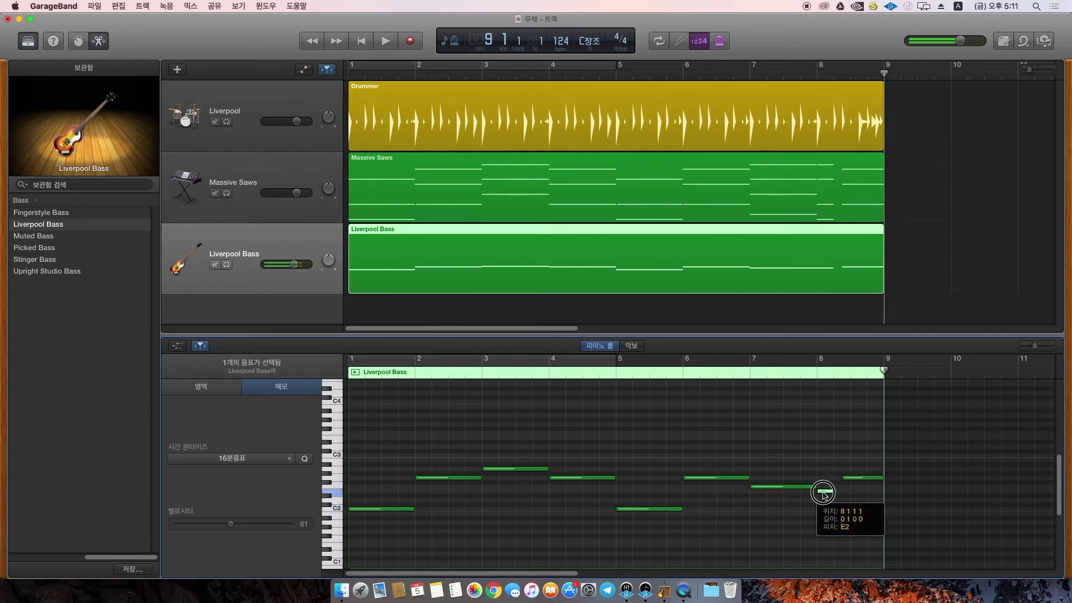
left_click(847, 478)
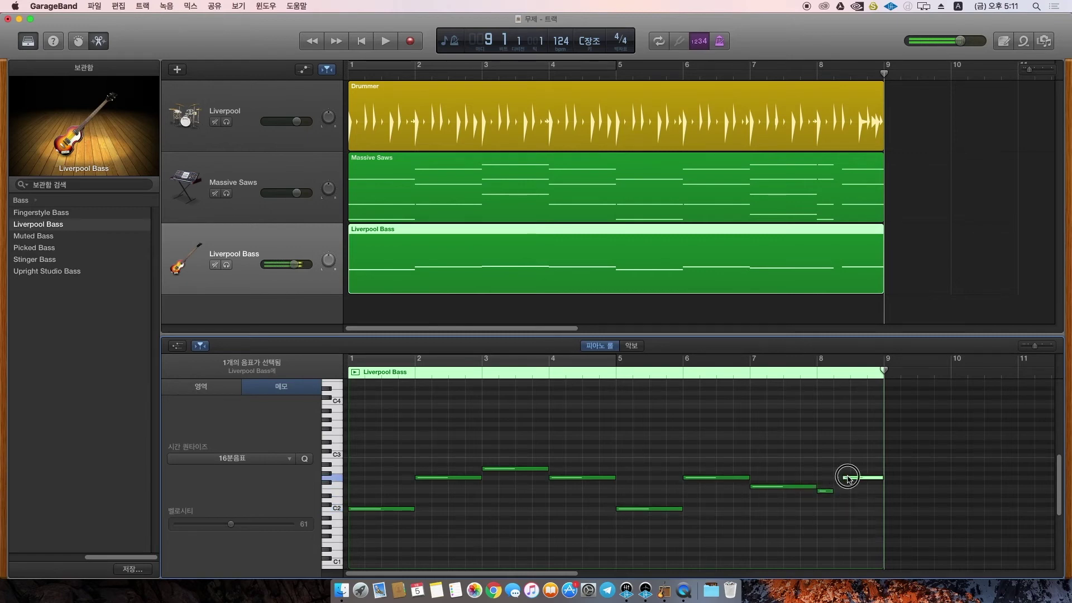
left_click(825, 493)
left_click_drag(826, 494, 841, 479)
Step: Compare the bar 7 and 8 bass notes with the Massive Saws chords and move the short bar 8 bass note to C2
left_click(785, 487)
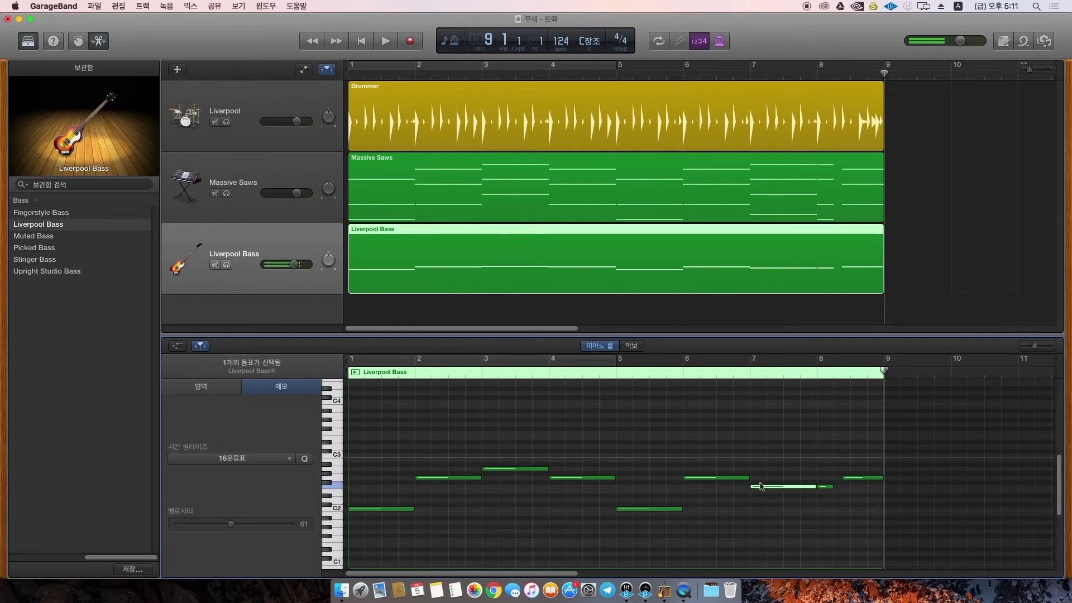
left_click(773, 489)
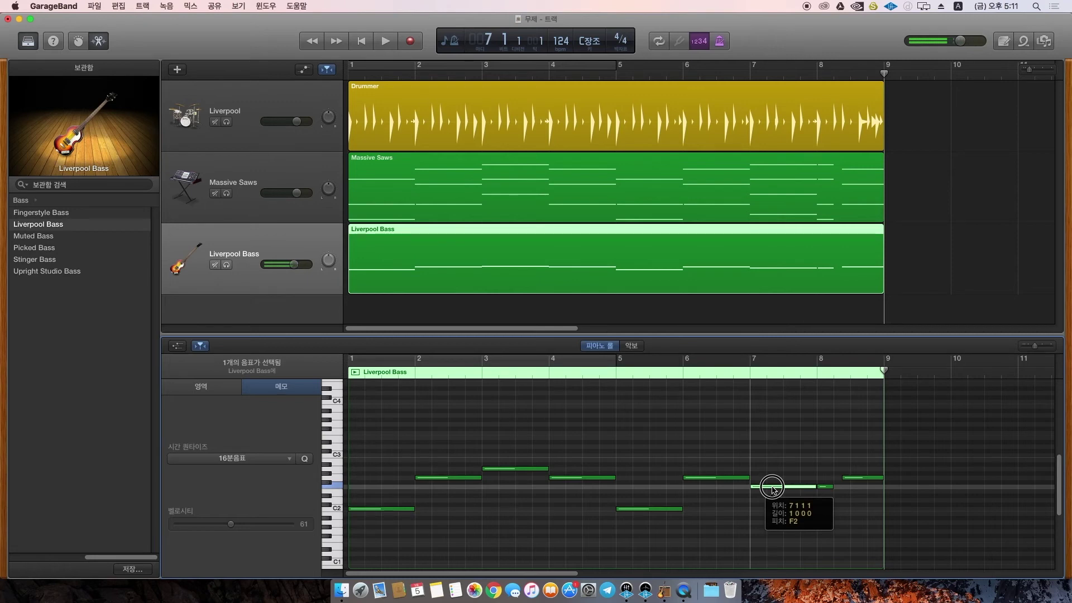
left_click(782, 190)
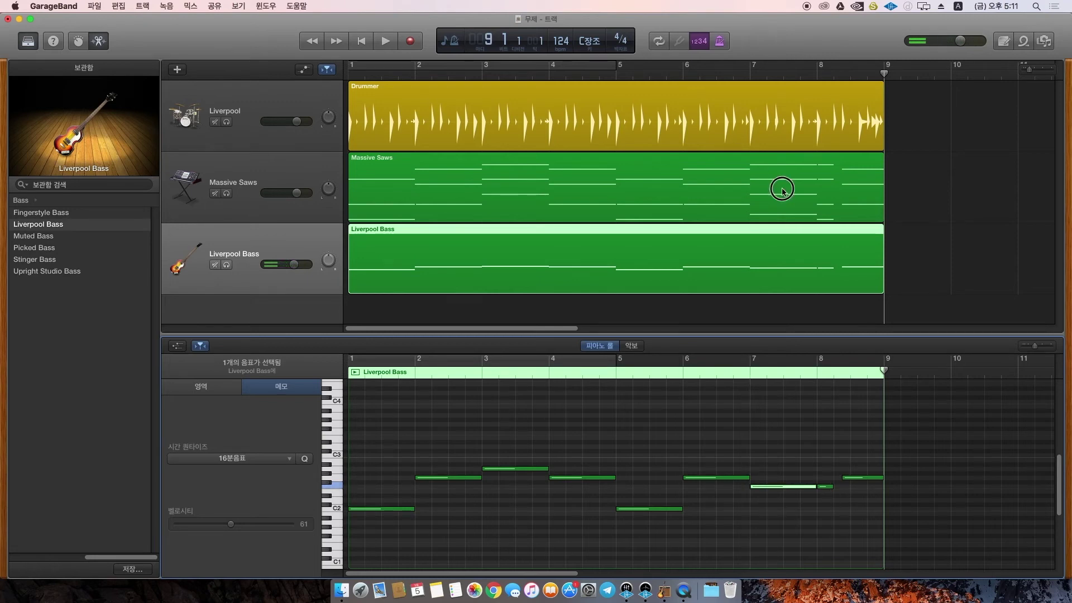
left_click(827, 425)
left_click(830, 371)
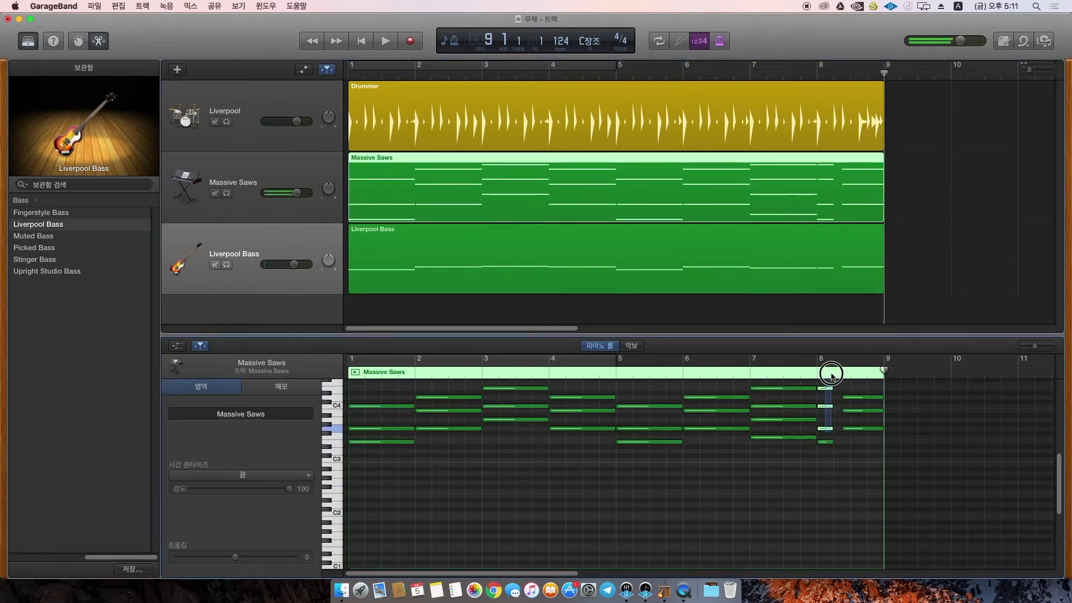
left_click(777, 231)
left_click(809, 538)
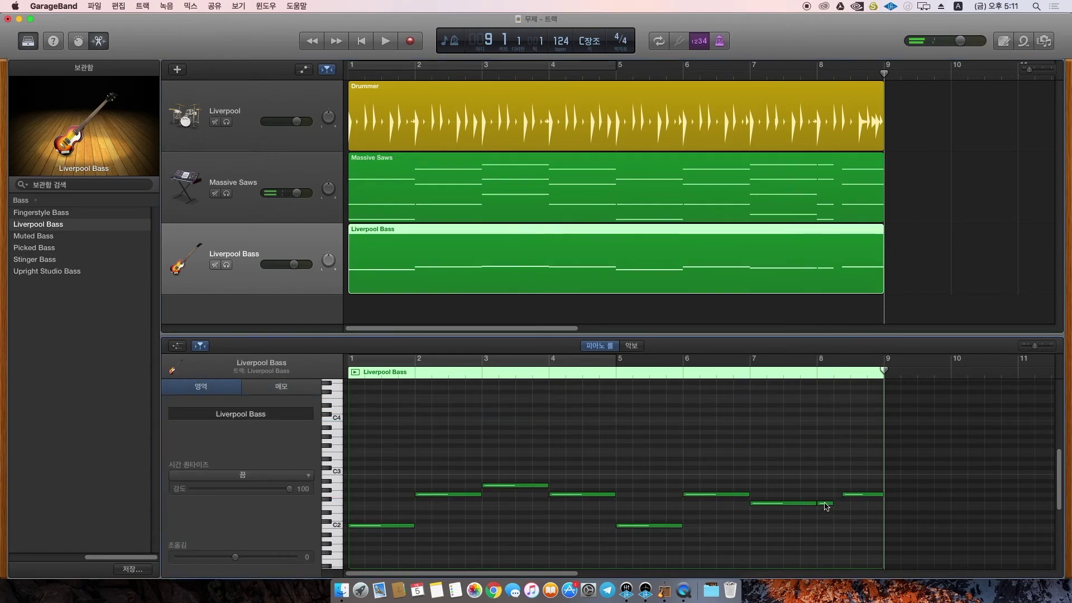
left_click_drag(825, 503, 825, 526)
left_click(796, 446)
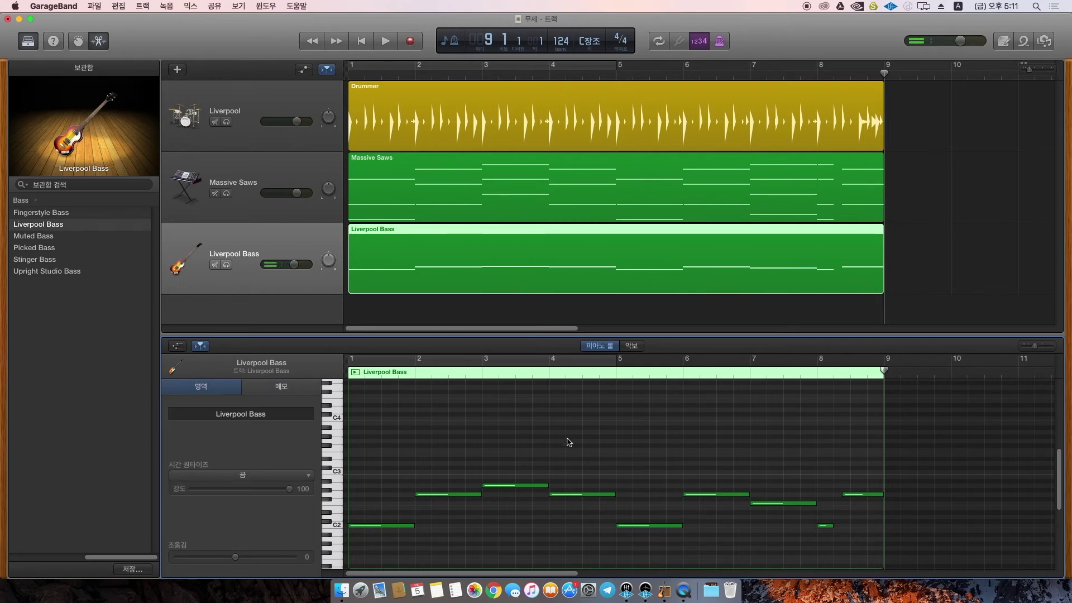
Step: Play the track from the start into bar 8 and slightly lower the Liverpool Bass track volume
scroll(505, 575, "left", 1)
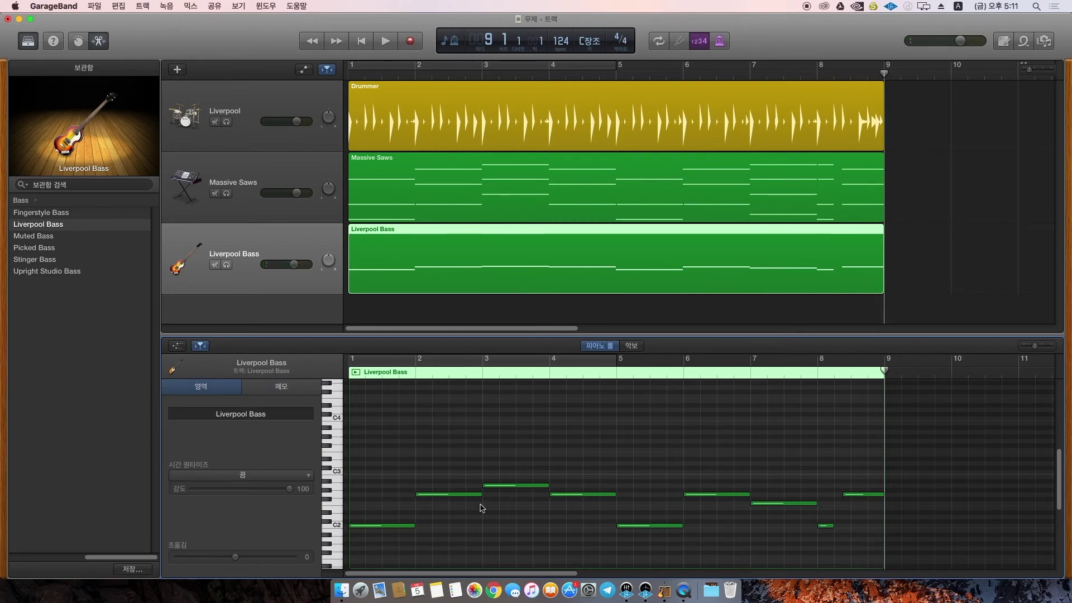
left_click(362, 47)
left_click(385, 40)
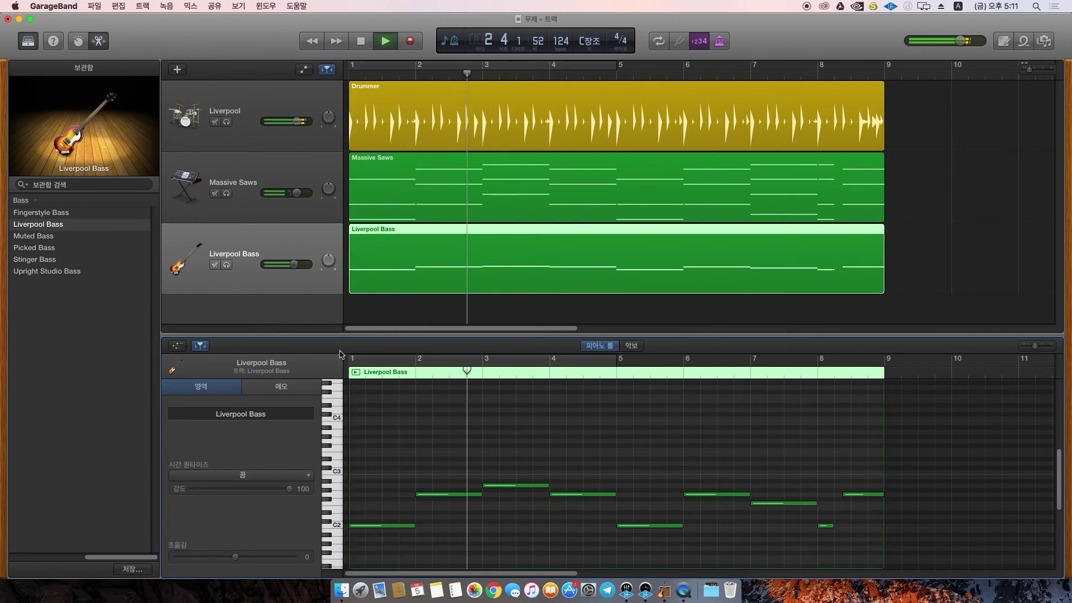
left_click_drag(295, 264, 291, 270)
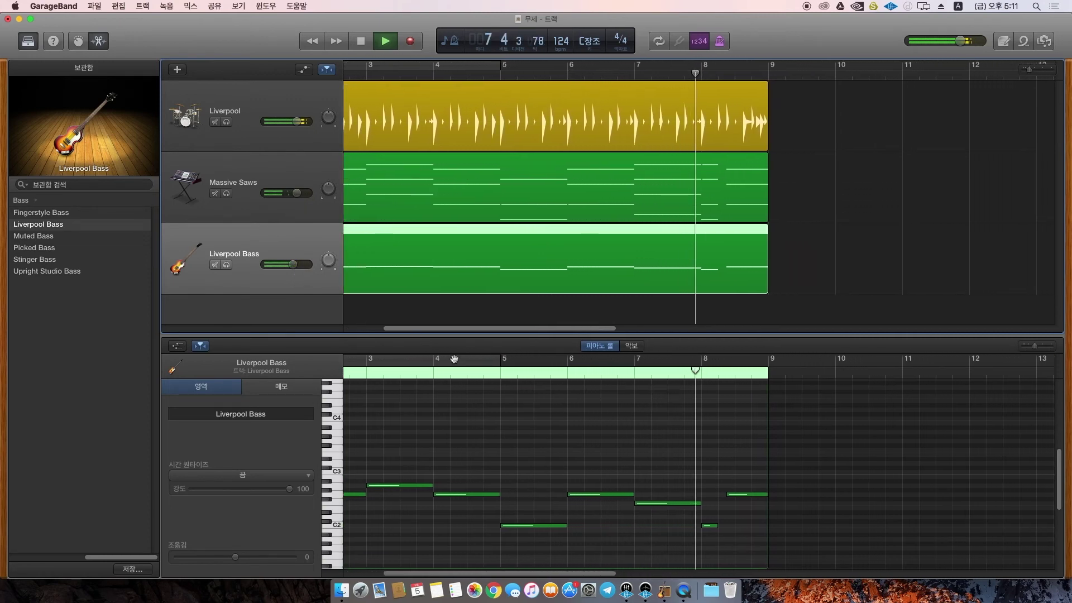
key("space")
Step: Shorten the C2 bass note in bar 1 and G2 in bar 2 to half a bar and duplicate each into its bar's second half
left_click(630, 503)
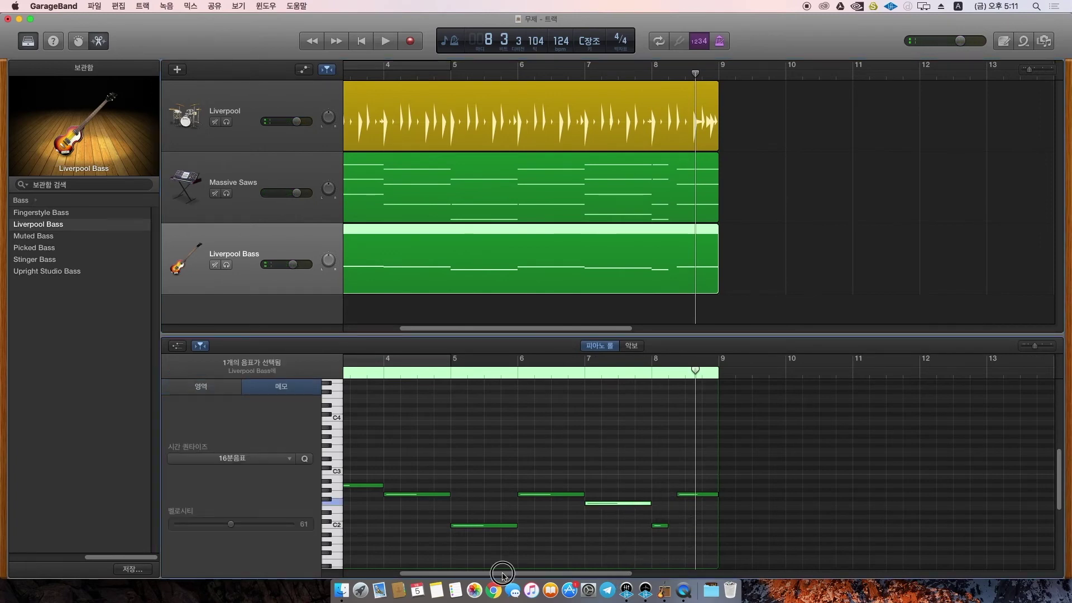
left_click_drag(503, 573, 419, 573)
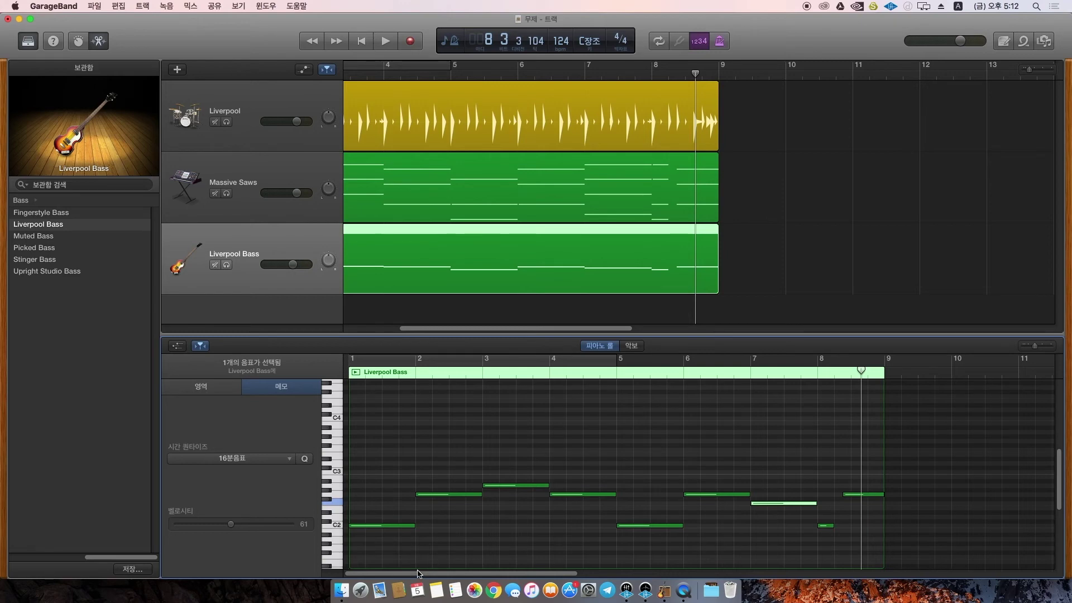
left_click(394, 456)
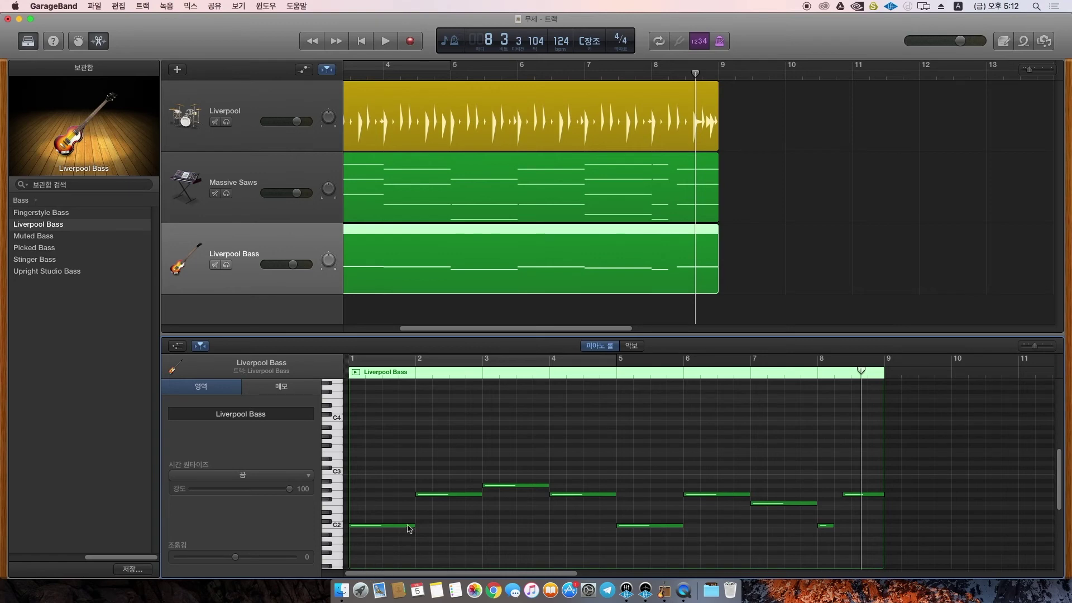
left_click_drag(411, 528, 378, 527)
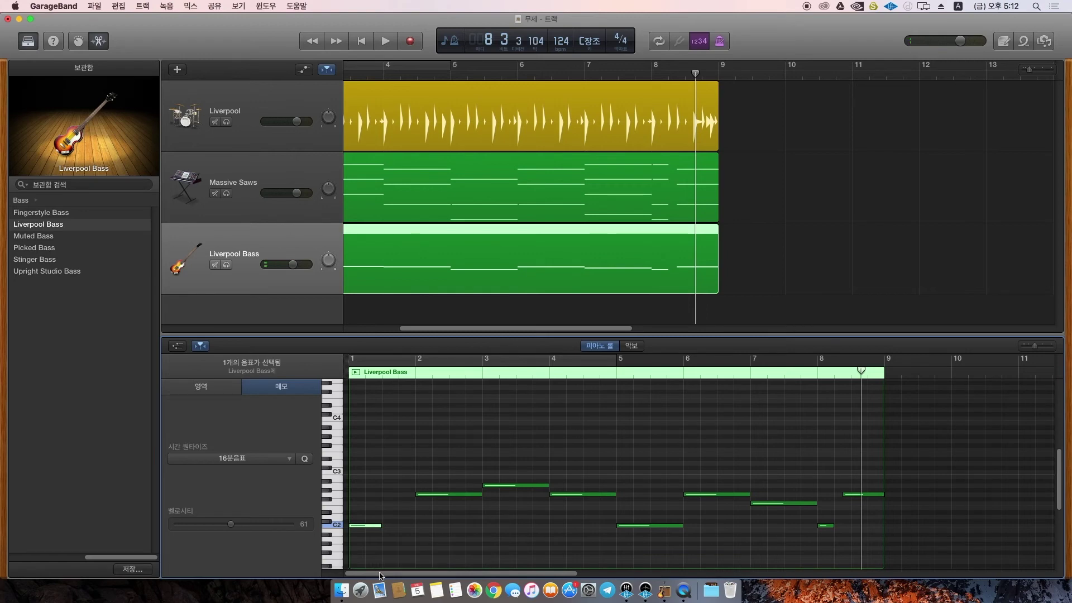
left_click_drag(367, 528, 399, 528)
mouse_move(485, 497)
left_mouse_down()
mouse_move(439, 496)
mouse_move(469, 496)
left_mouse_up()
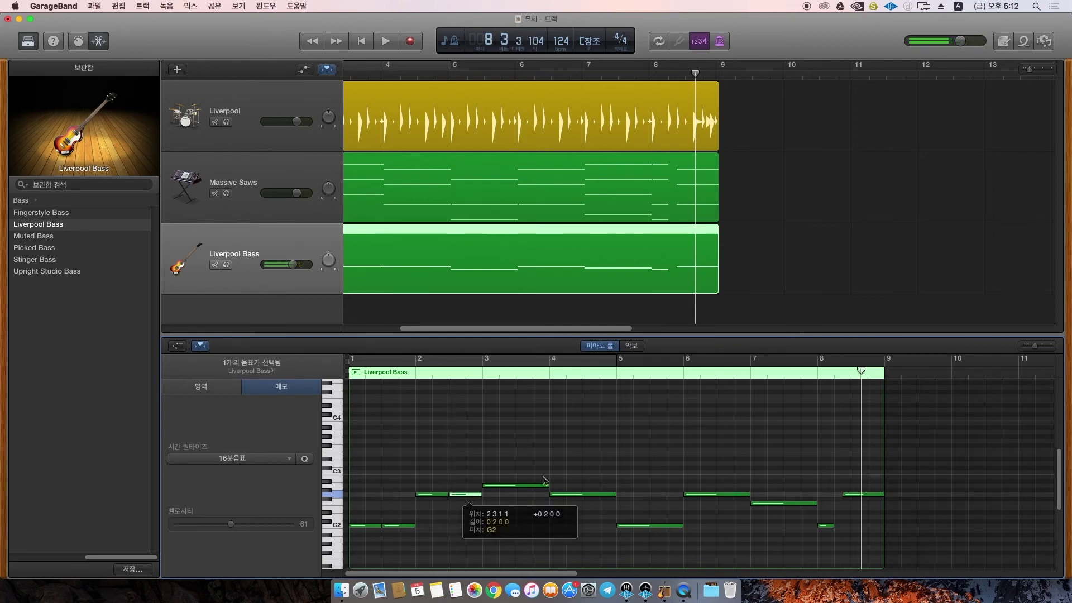
Step: Halve the A2 bass note in bar 3 and G2 in bar 4 and copy each to beat 3 of its bar
left_click_drag(548, 486, 507, 489)
left_click_drag(499, 486, 532, 486)
left_click_drag(613, 495, 582, 495)
left_click_drag(585, 495, 609, 497)
Step: Play the track from the start to listen to the split bass notes in bars 1 to 4
key("Return")
key("space")
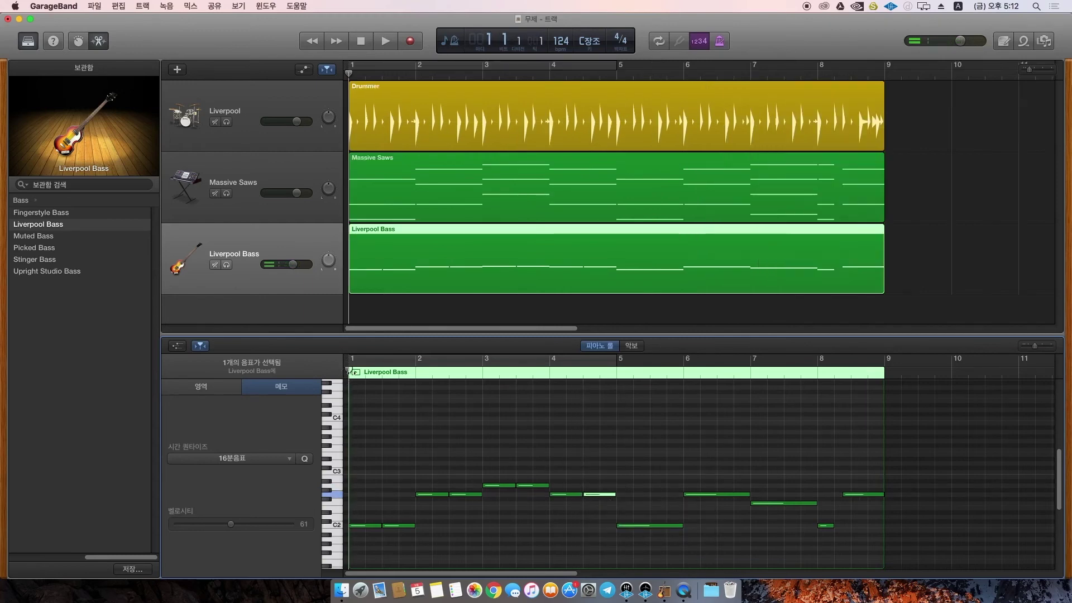
key("space")
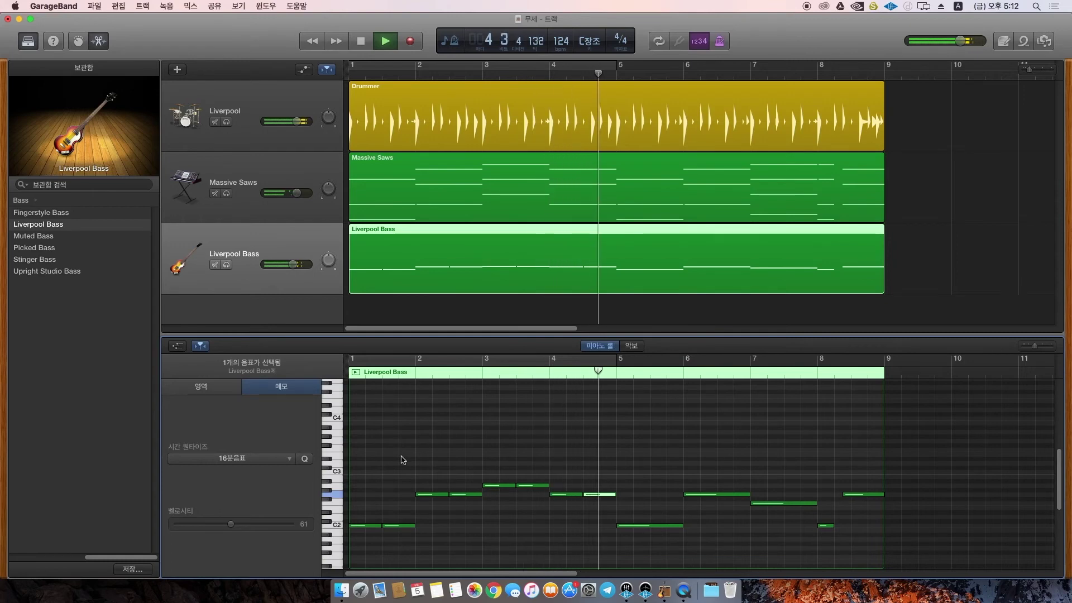
key("space")
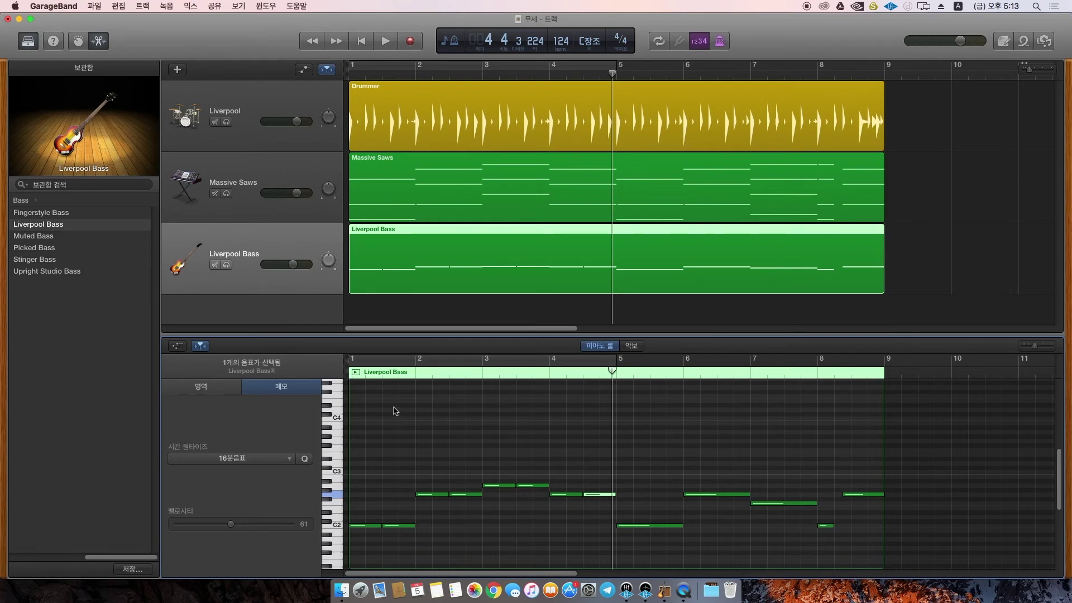
key("Return")
key("space")
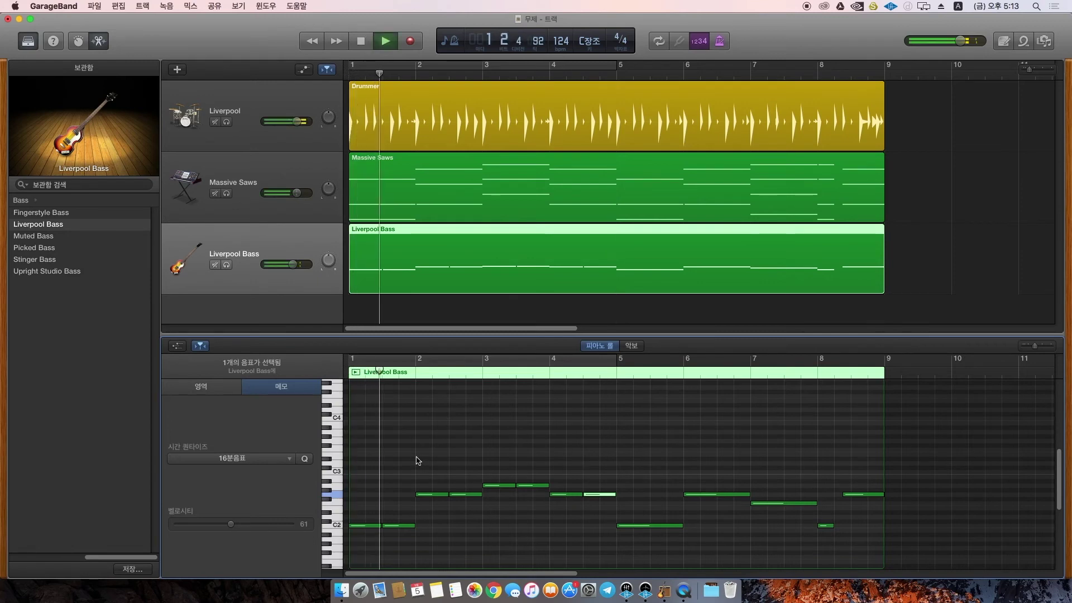
left_click(407, 476)
key("space")
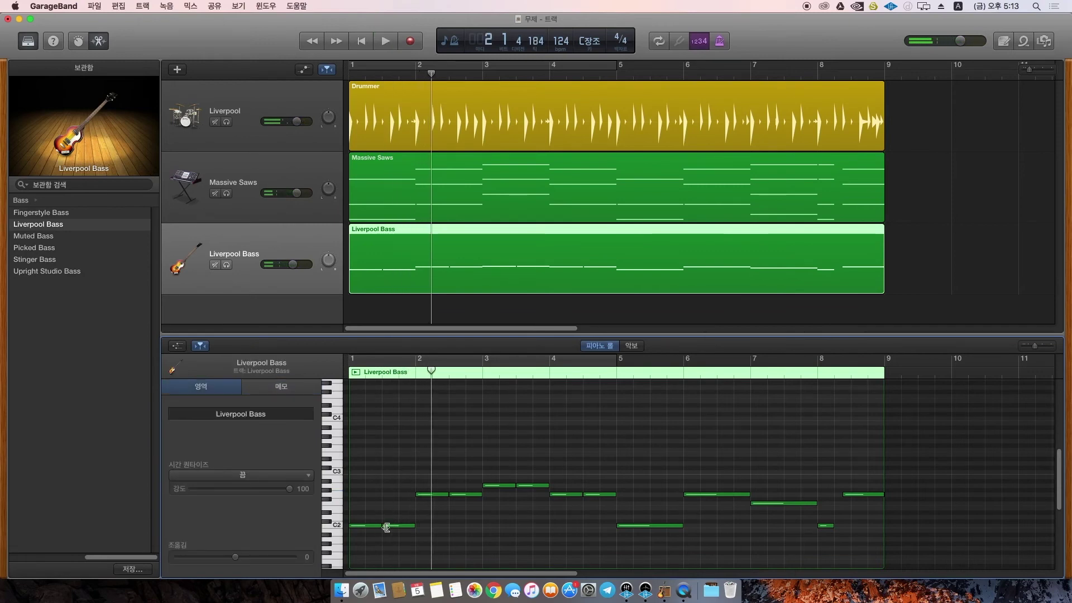
Step: Lengthen the first C2 bass note in bar 1 to 0 2 3 0 and shorten the second to beat 4 only
left_click_drag(383, 526, 393, 526)
key("Return")
key("space")
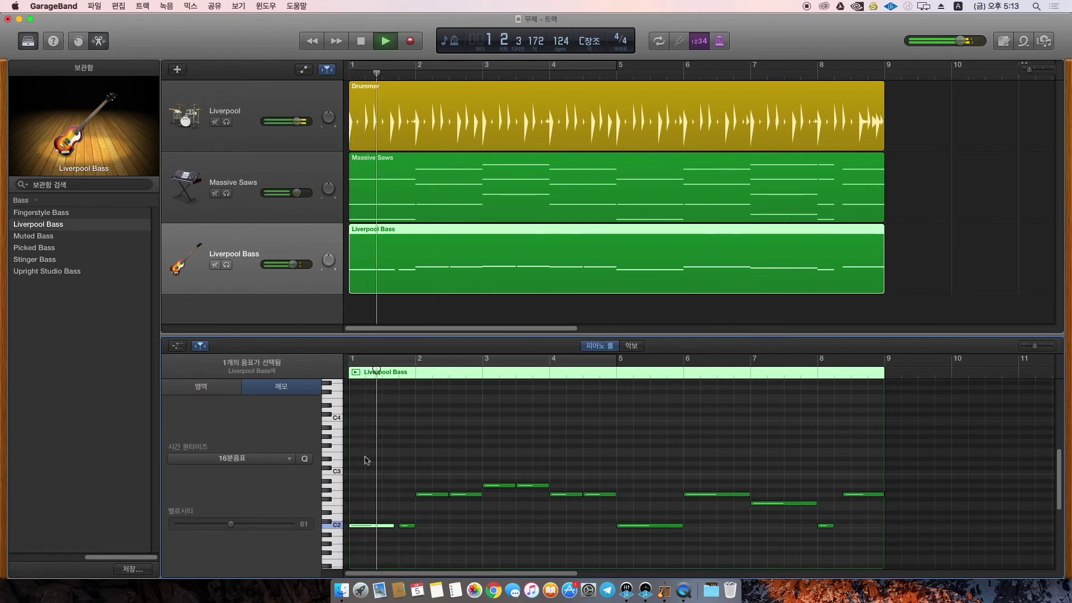
key("space")
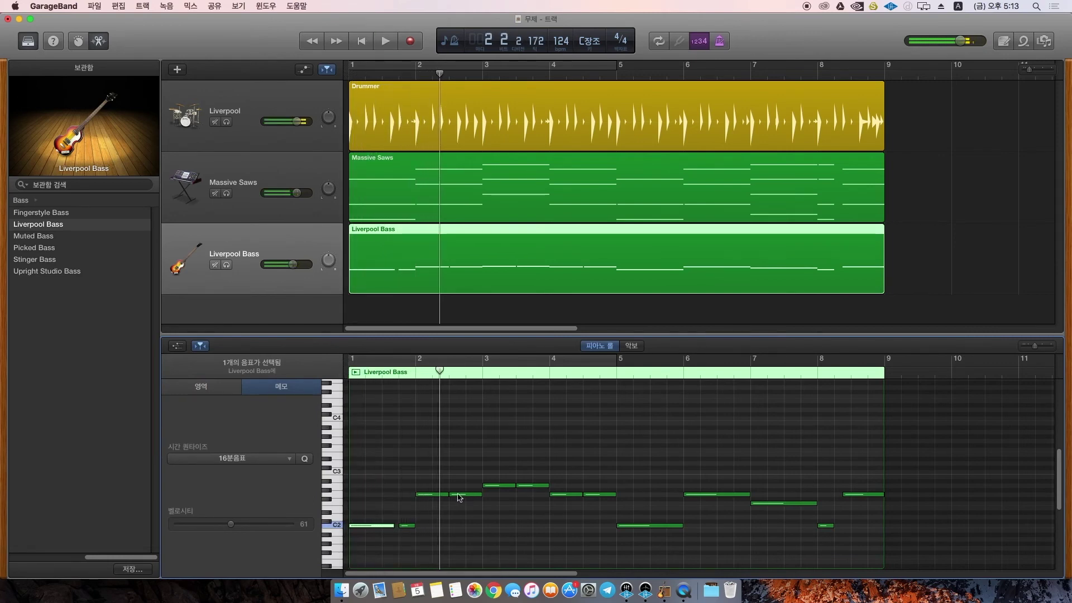
Step: Give the bass notes in bars 2 to 4 bar 1's long-short rhythm and play the result from the start
left_click_drag(450, 495, 595, 495)
left_click(600, 495)
key("Return")
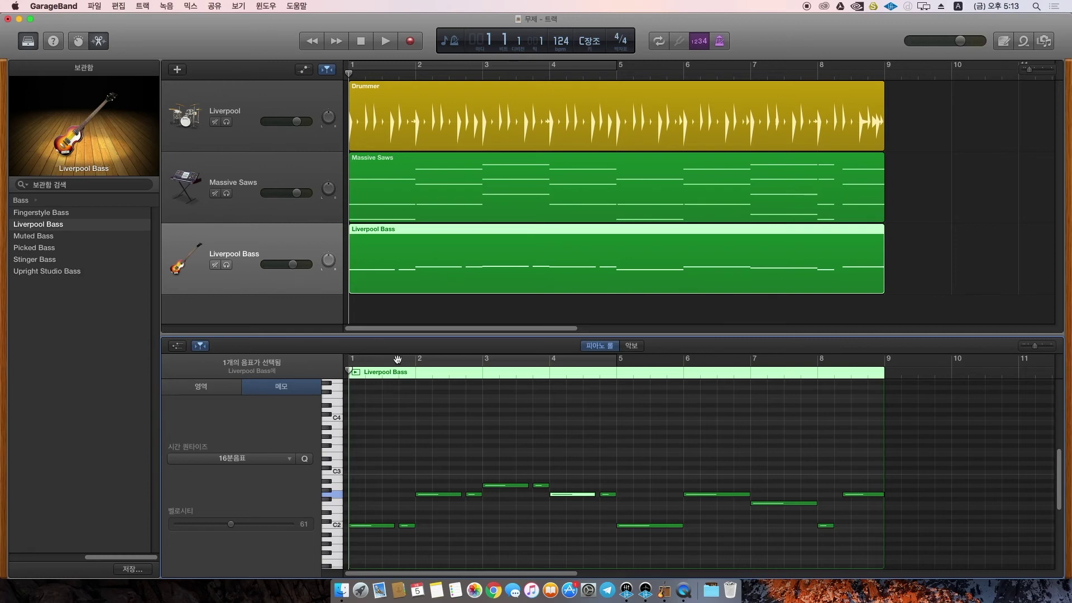
key("space")
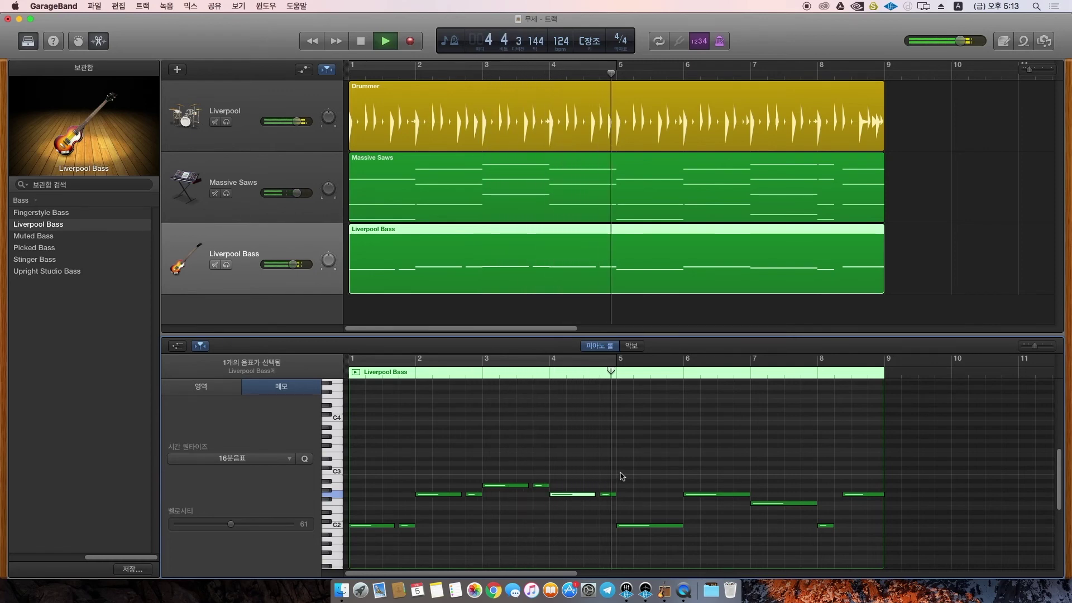
key("space")
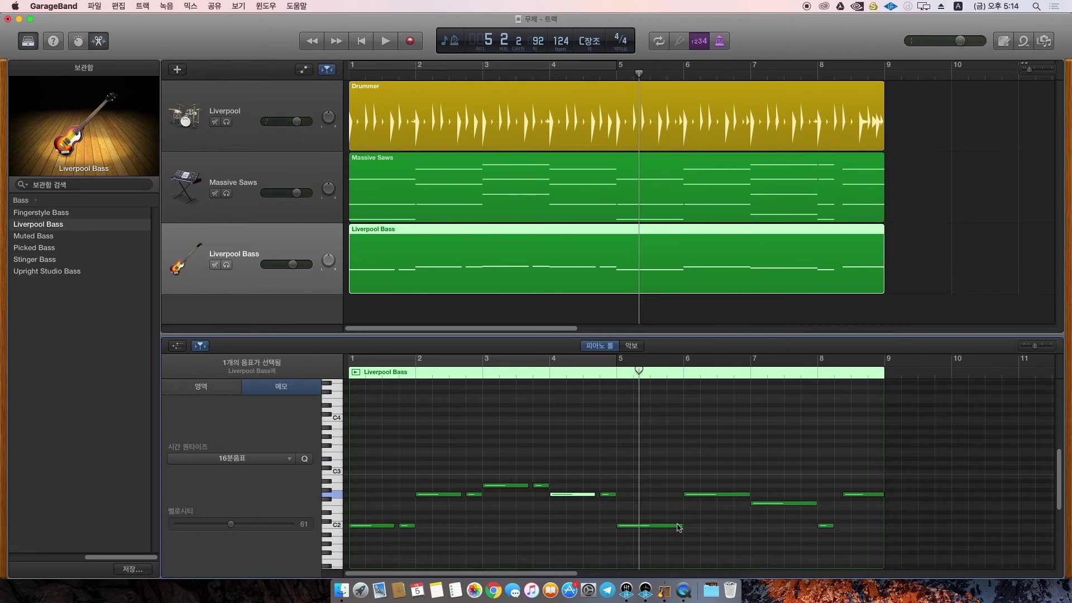
Step: Shorten the C2 bass note in bar 5 and G2 in bar 6 and add a matching short note on beat 4 of each bar
left_click_drag(680, 526, 651, 526)
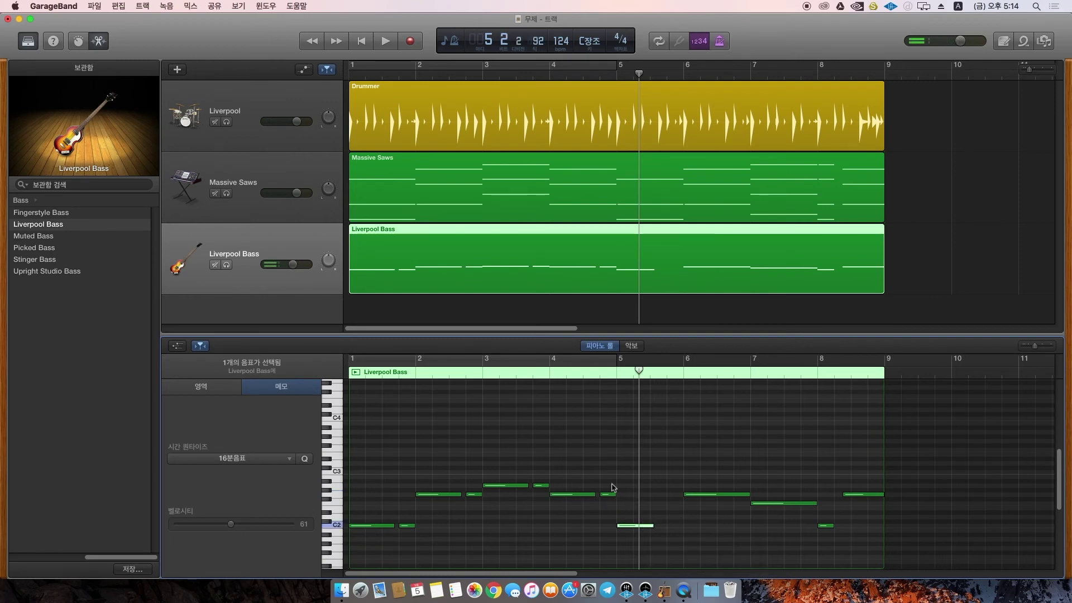
left_click(613, 495)
left_click(675, 525, "super")
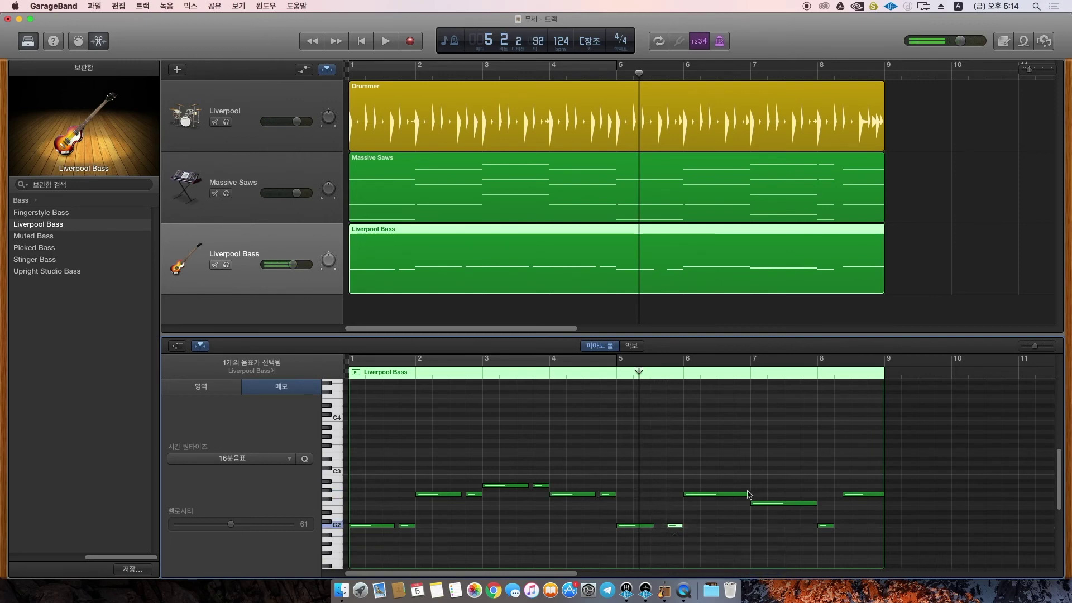
left_click_drag(745, 493, 725, 494)
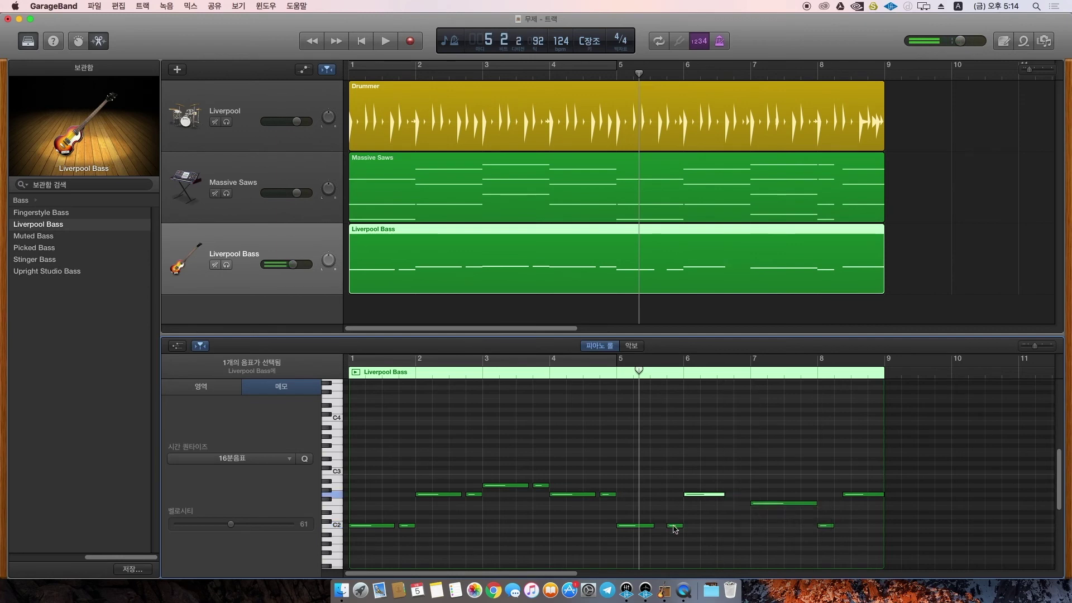
left_click_drag(675, 525, 744, 495)
Step: Shorten the bar 7 bass note, add a short note of the same pitch on beat 4, and play the track through
mouse_move(815, 504)
left_mouse_down()
mouse_move(789, 504)
mouse_move(814, 507)
left_mouse_up()
left_click(828, 525, "super")
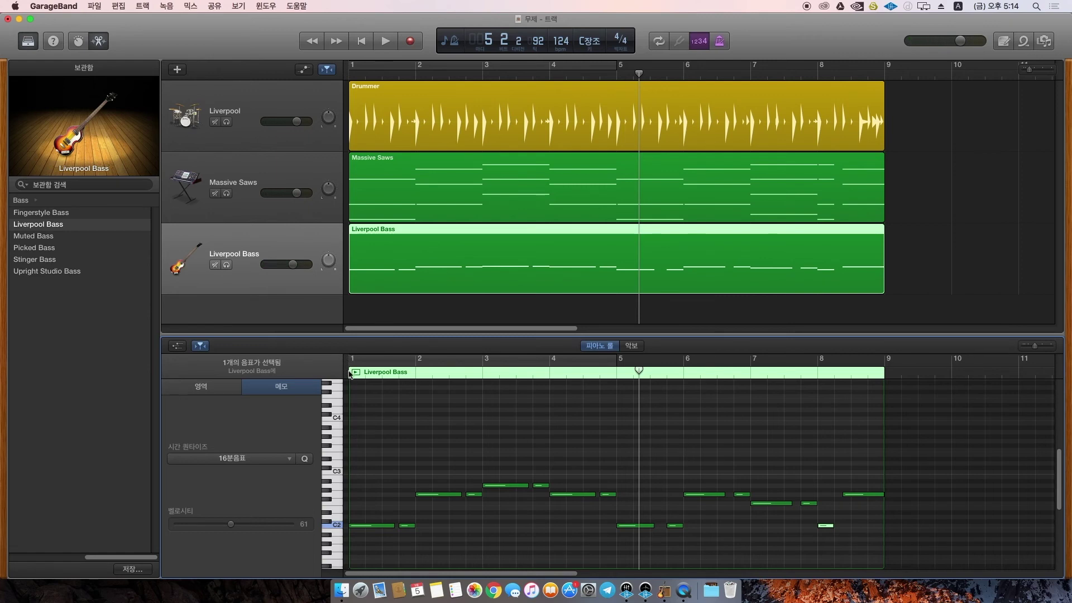
key("Return")
key("space")
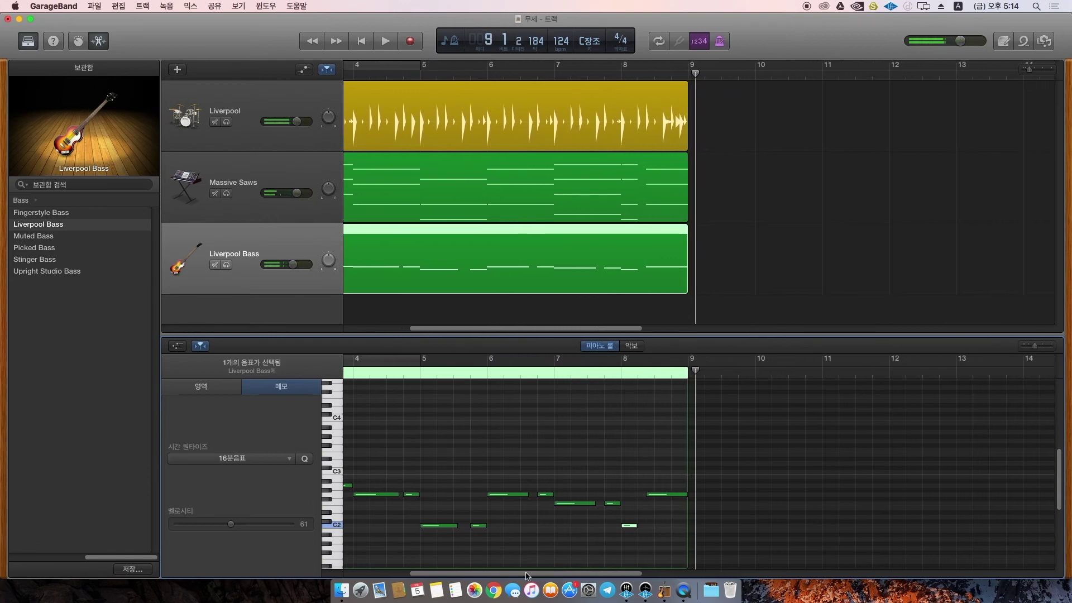
Step: Slightly lengthen the long bass notes in bars 5, 6 and 7 to match the long notes in bars 1 to 4
left_click_drag(527, 576, 461, 574)
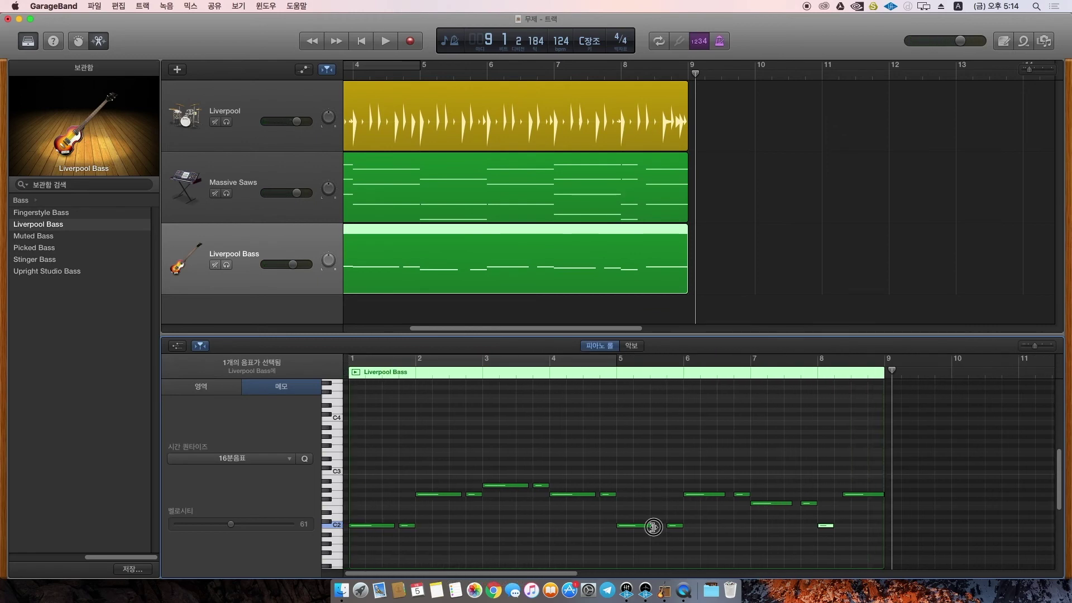
left_click_drag(655, 526, 662, 526)
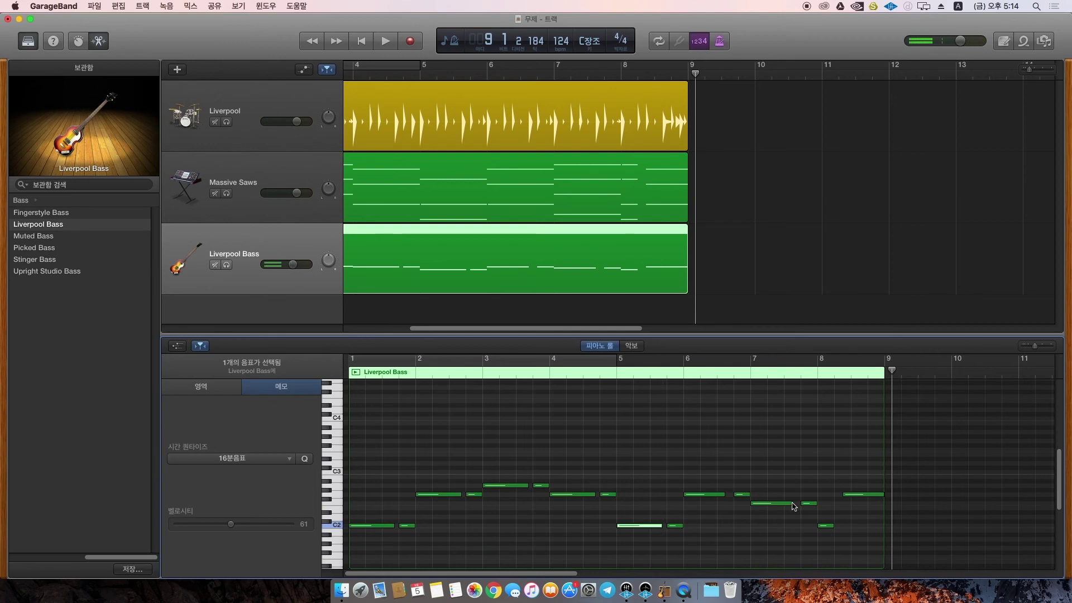
left_click_drag(792, 505, 796, 504)
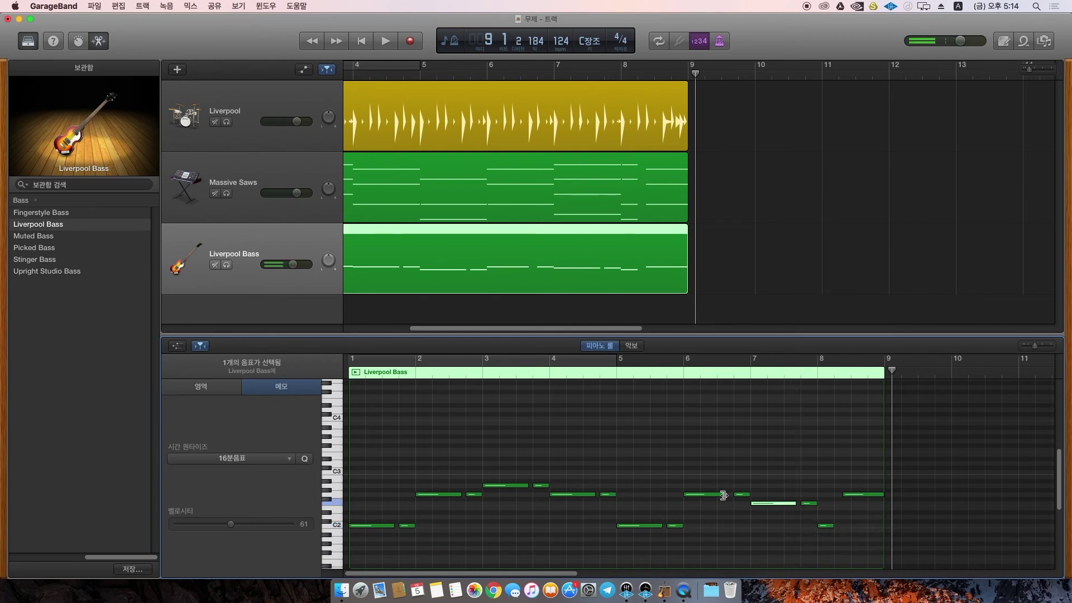
left_click_drag(723, 496, 728, 496)
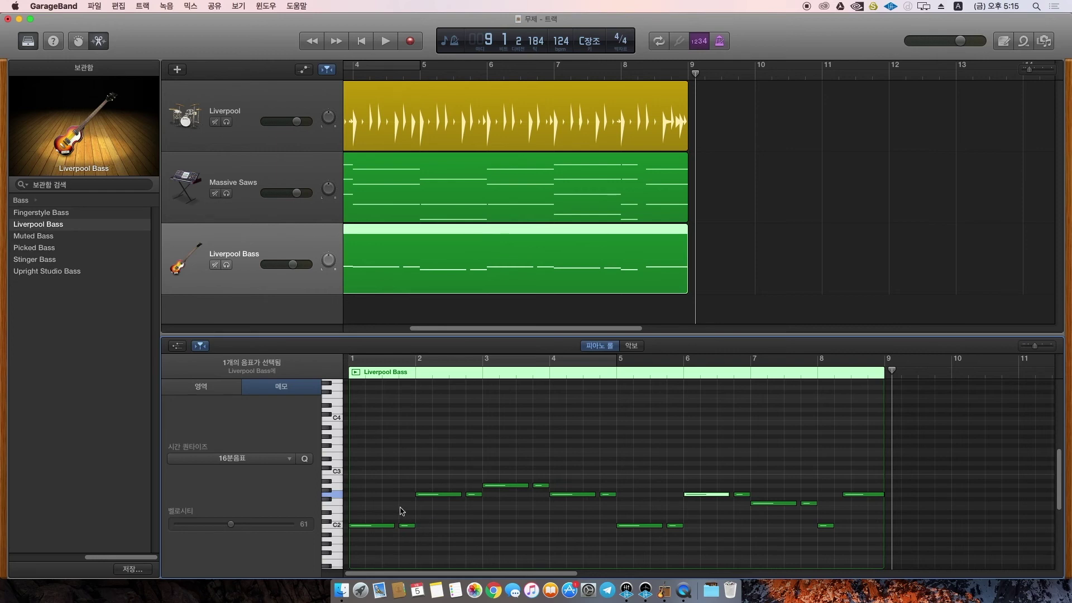
Step: Compare the bass notes of bars 1 and 2 and lower both bar 2 notes to D2
left_click_drag(402, 507, 351, 541)
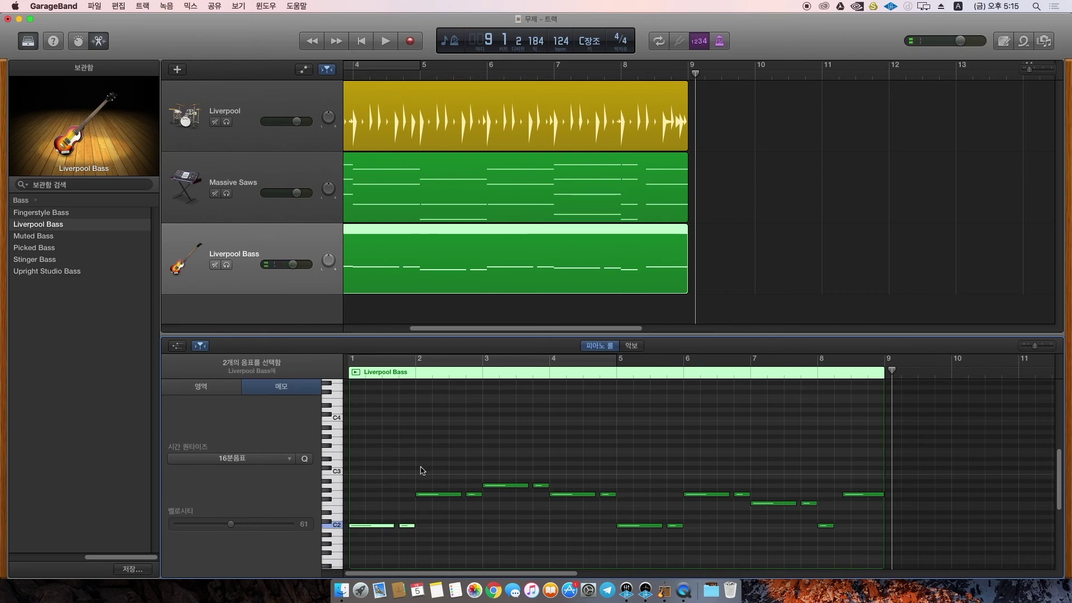
left_click_drag(381, 498, 479, 470)
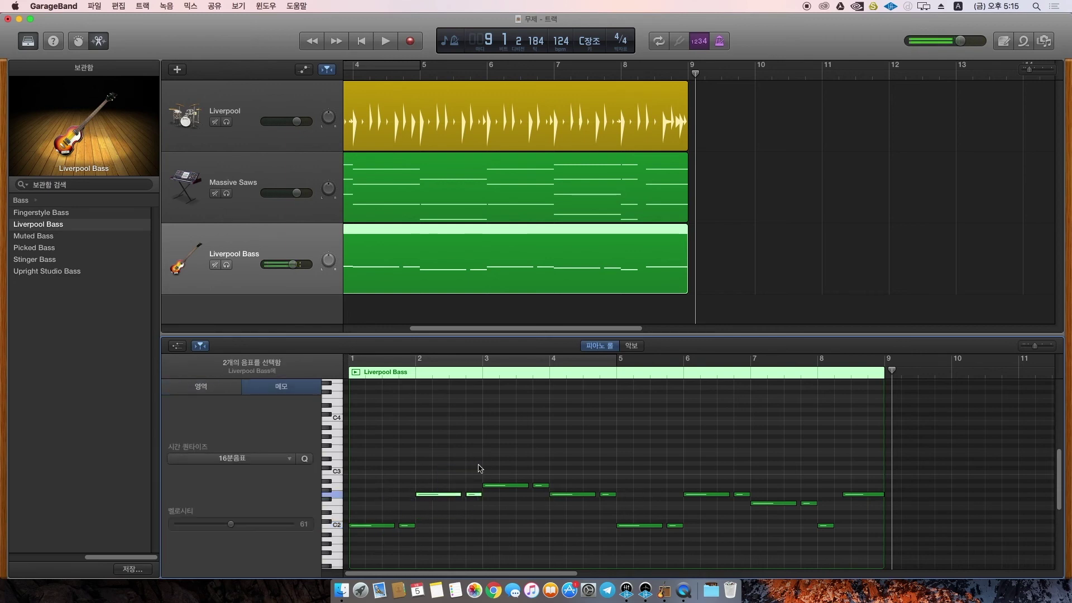
left_click(458, 449)
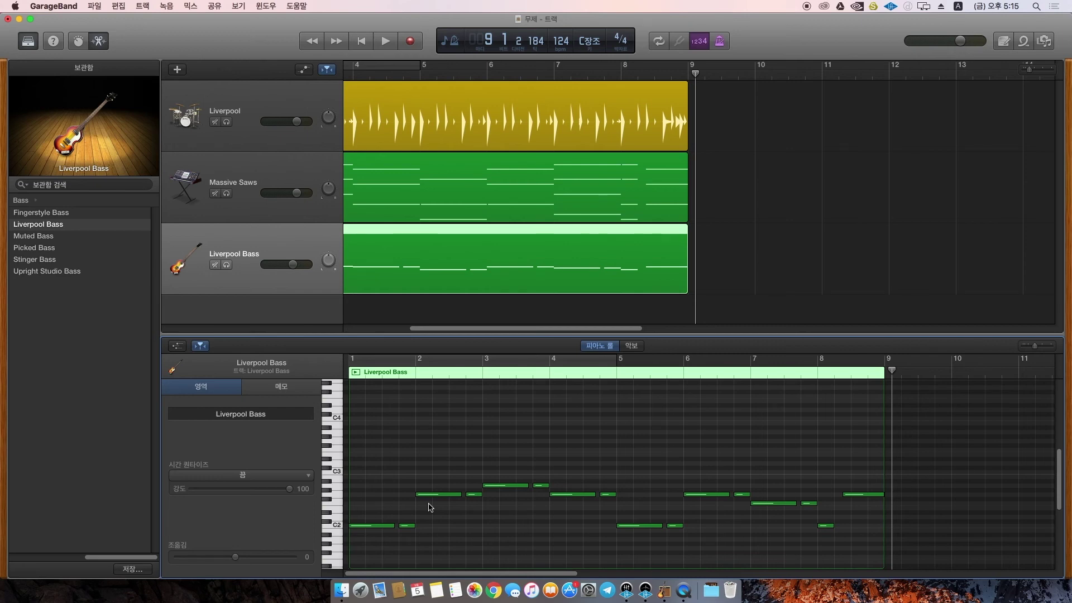
left_click_drag(411, 507, 479, 487)
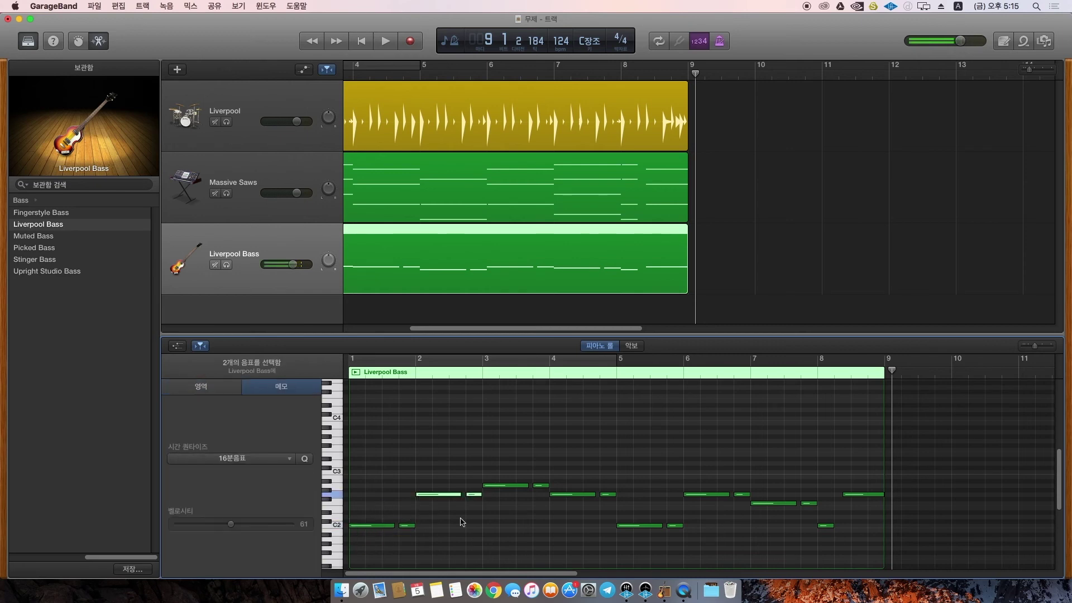
left_click(461, 521)
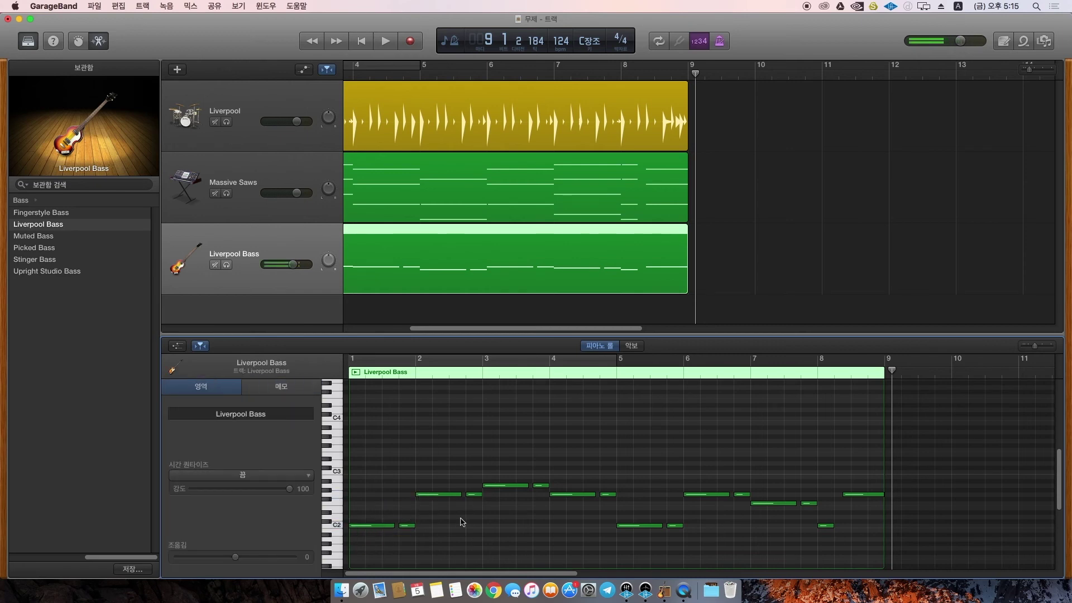
left_click_drag(434, 478, 435, 521)
left_click(448, 465)
left_click(390, 526)
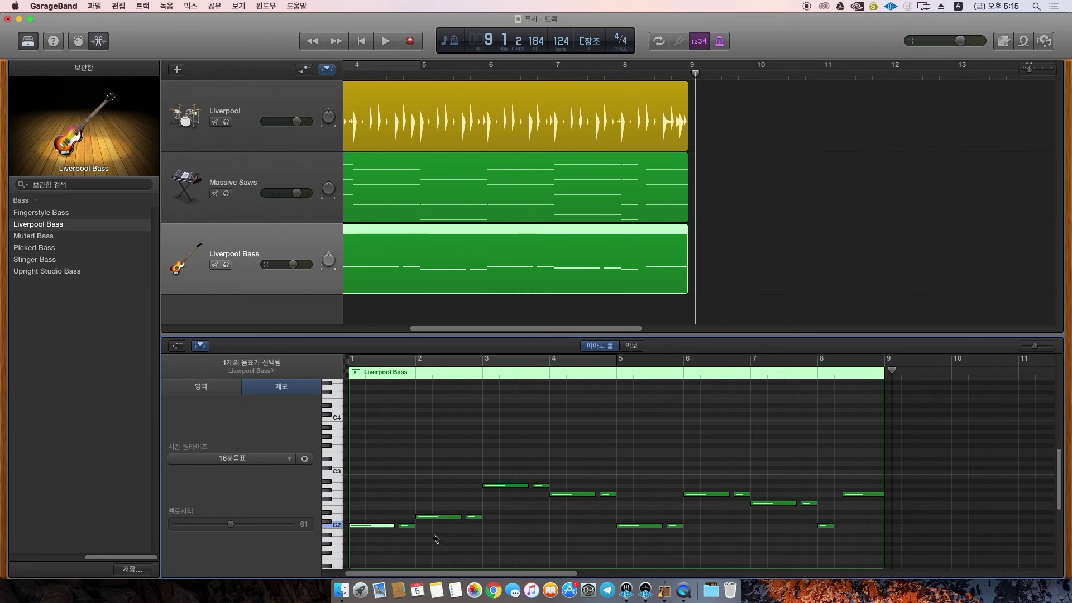
Step: Raise the short bass note on beat 4 of bar 2 to G2
left_click_drag(480, 531, 494, 478)
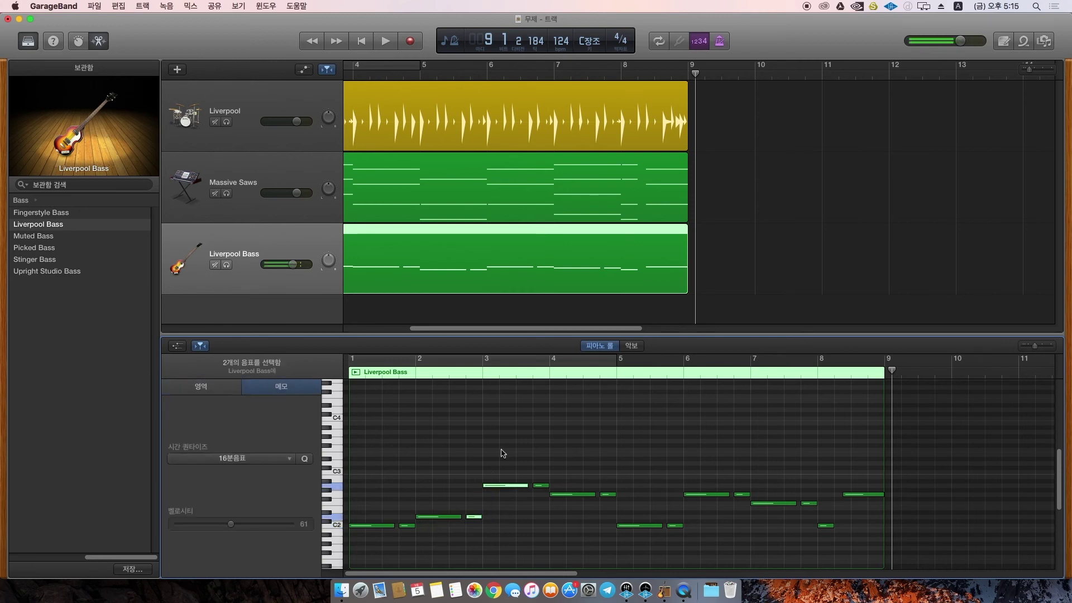
left_click(502, 453)
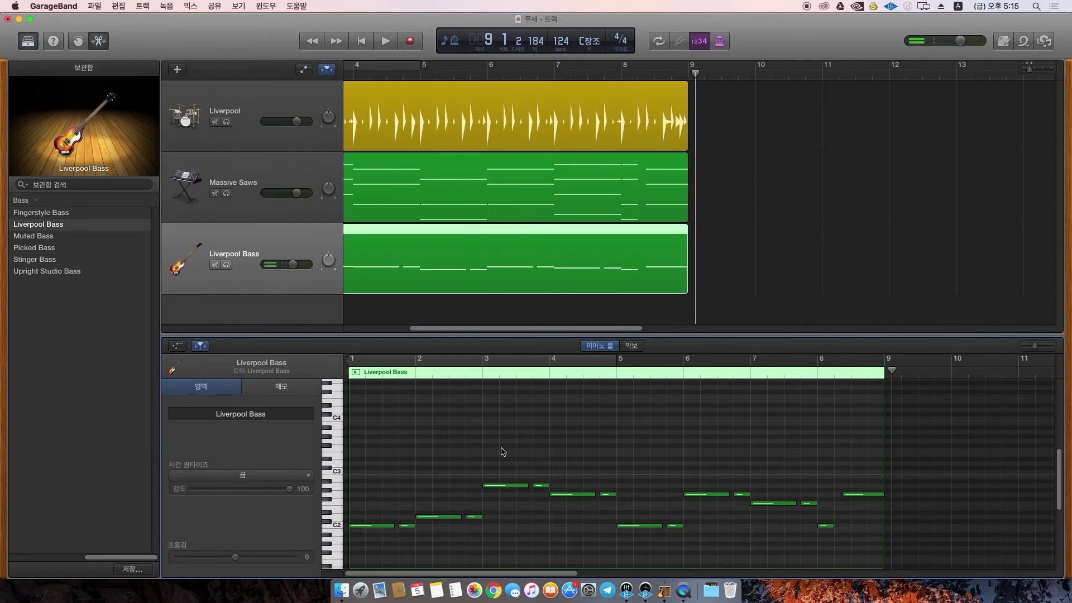
mouse_move(452, 523)
left_click(455, 518)
left_click(474, 518)
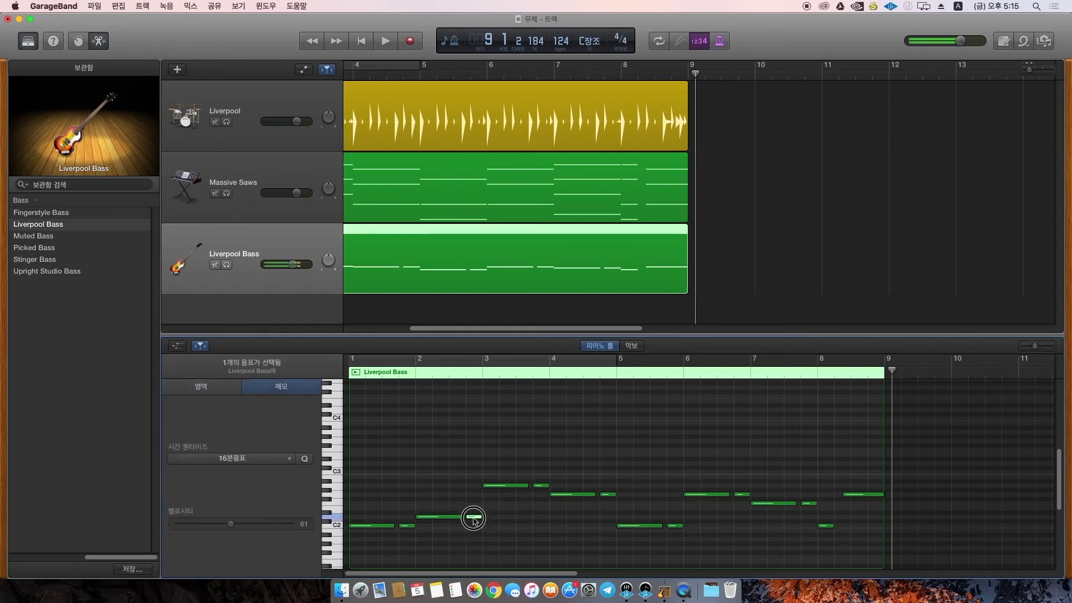
left_click_drag(473, 518, 474, 494)
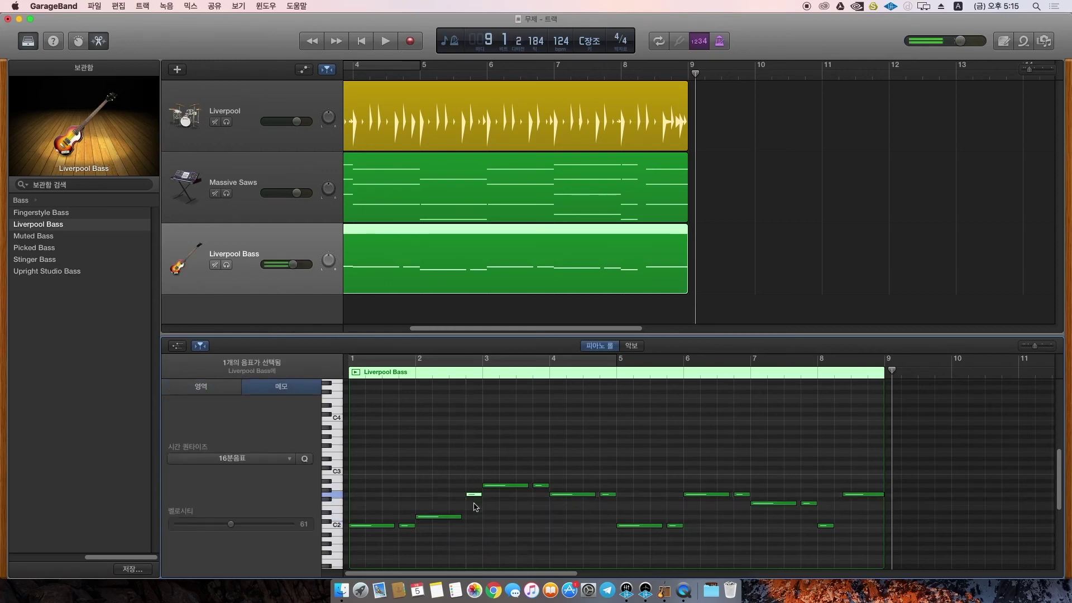
left_click(464, 529)
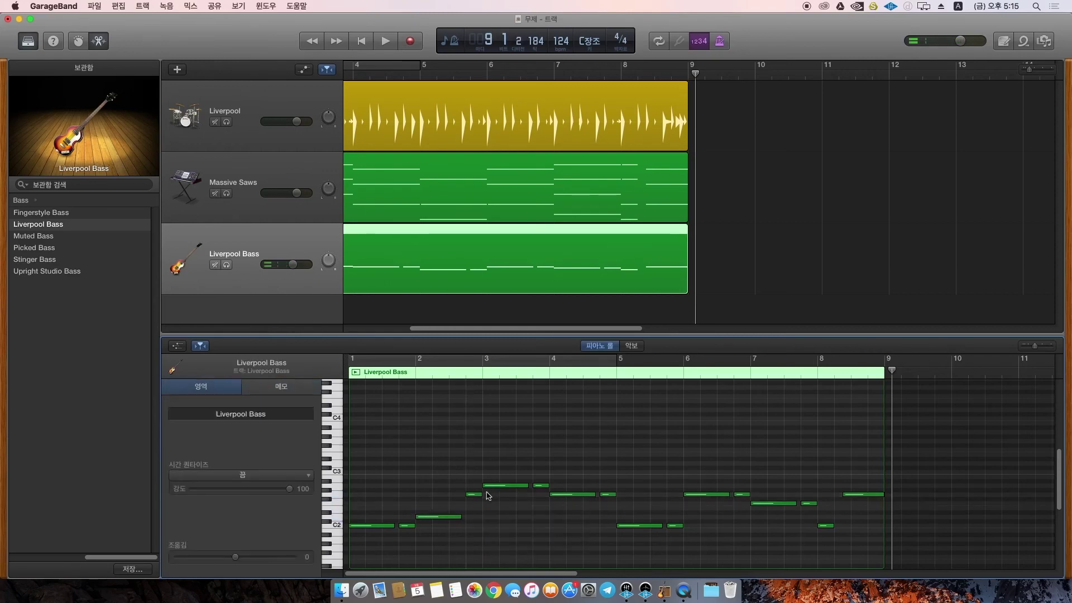
Step: Play the track from the start into bar 4 and audition the long bass notes in bars 1 and 2
key("Return")
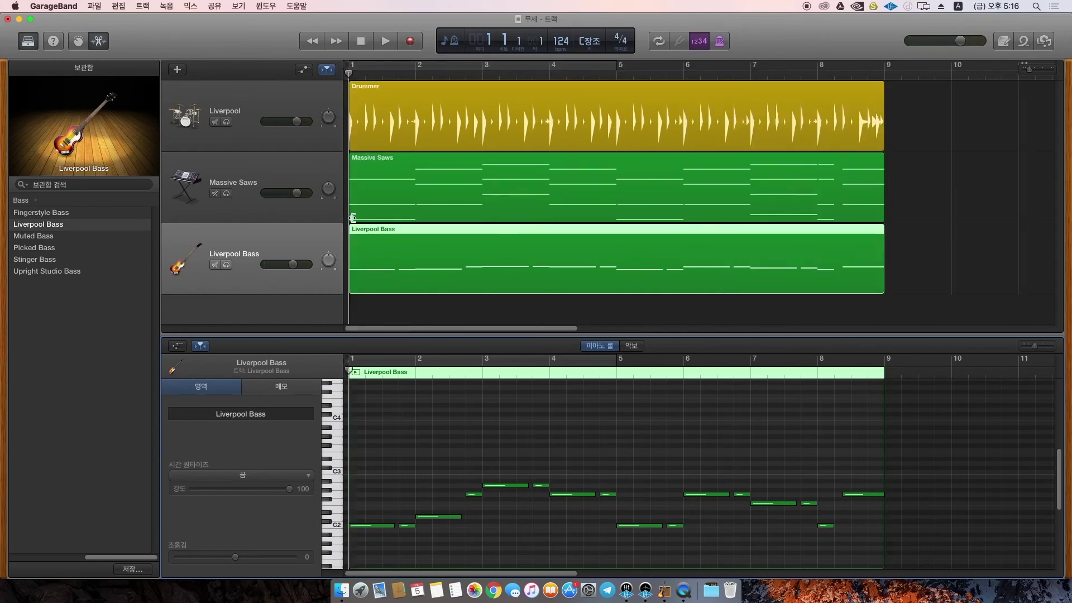
key("space")
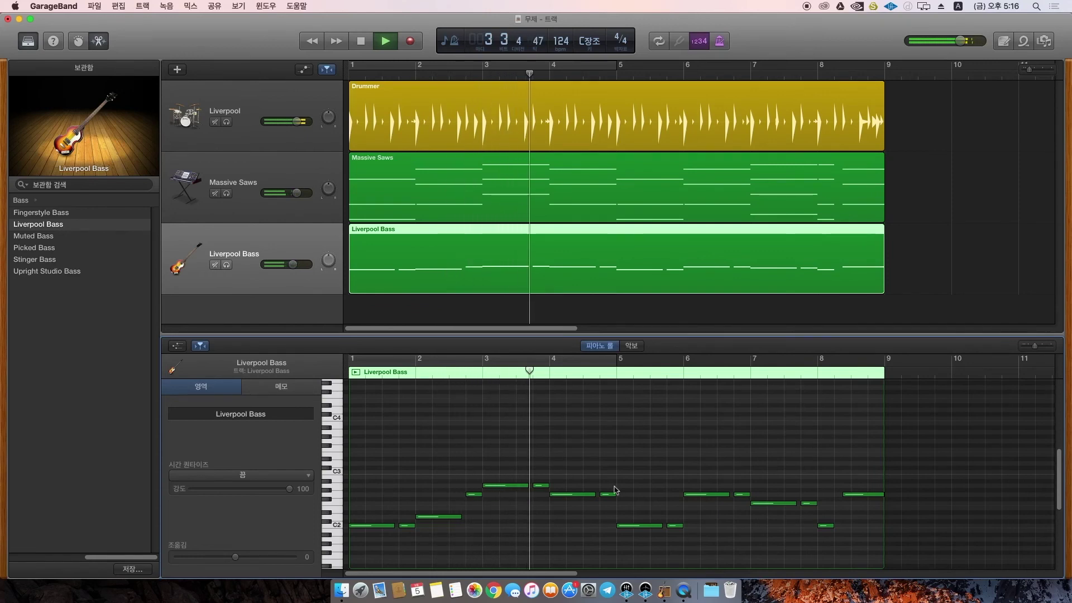
key("space")
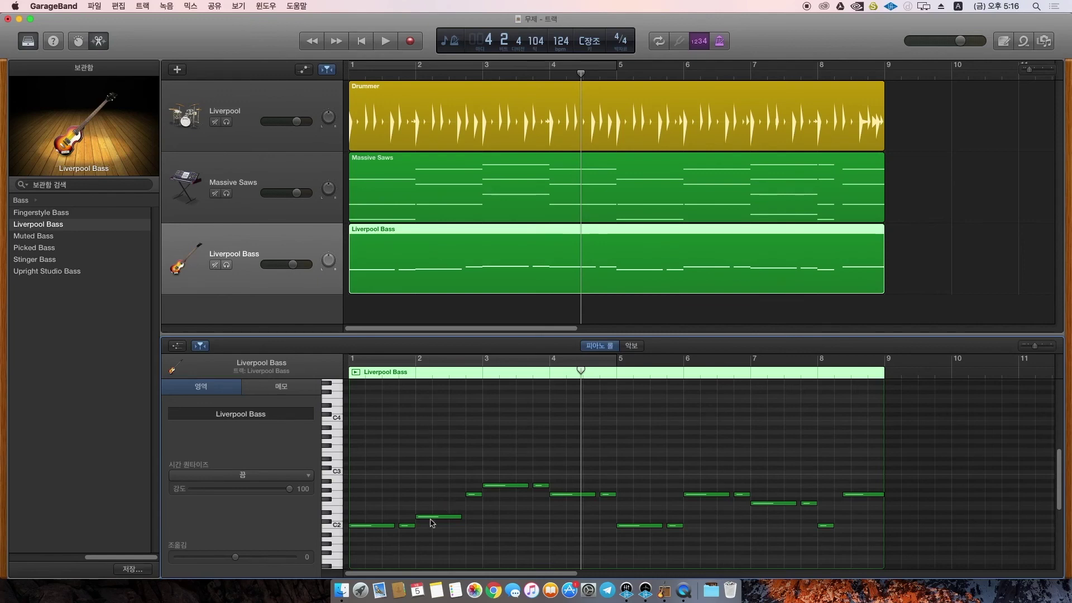
mouse_move(433, 521)
left_click(388, 525)
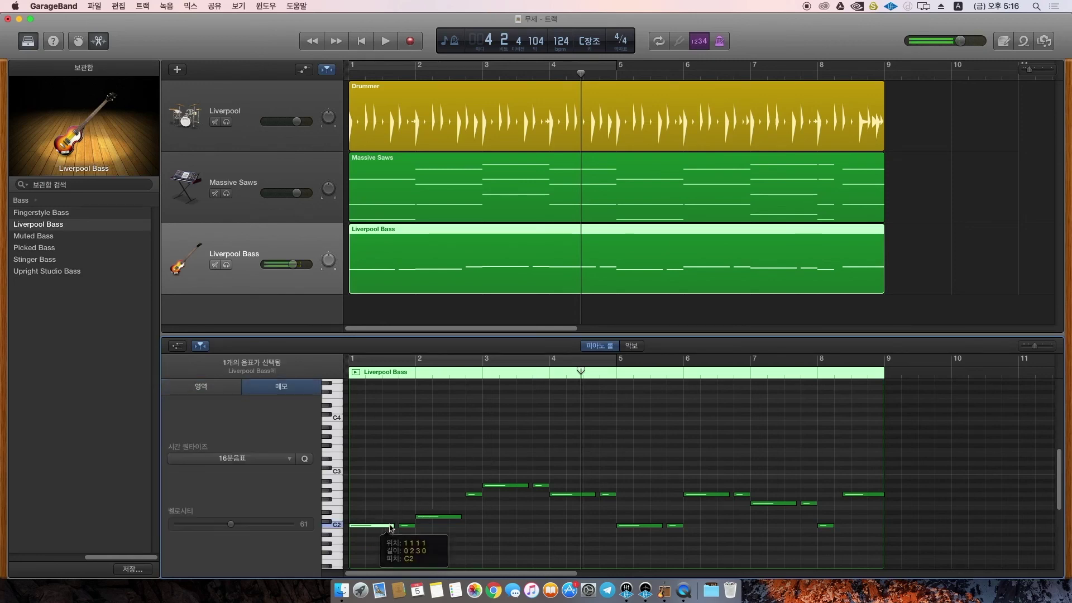
left_click(439, 517)
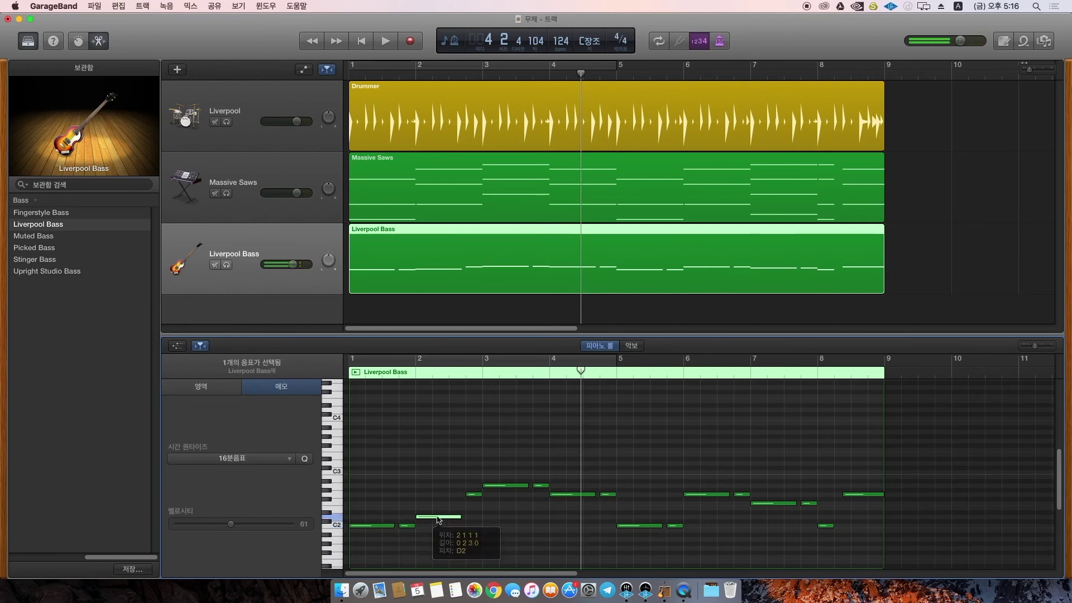
Step: Raise the long bass note in bar 2 to G2 and fill bar 1 with one-beat notes on C2, D2, G2 and F2
left_click(434, 517)
left_click_drag(434, 518, 434, 495)
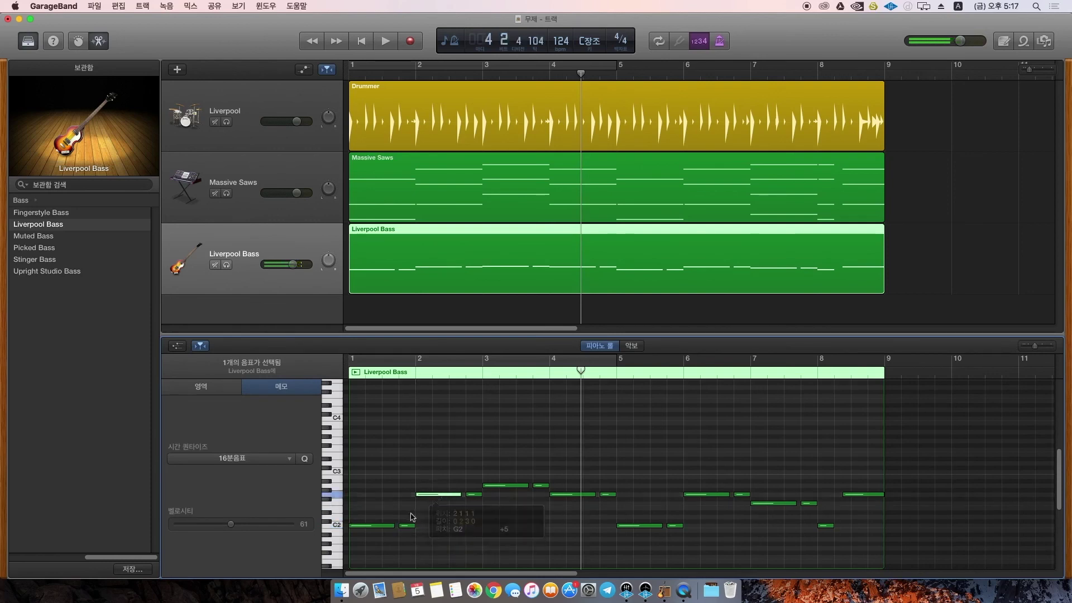
left_click(381, 528)
mouse_move(393, 525)
left_mouse_down()
mouse_move(360, 525)
mouse_move(375, 520)
left_mouse_up()
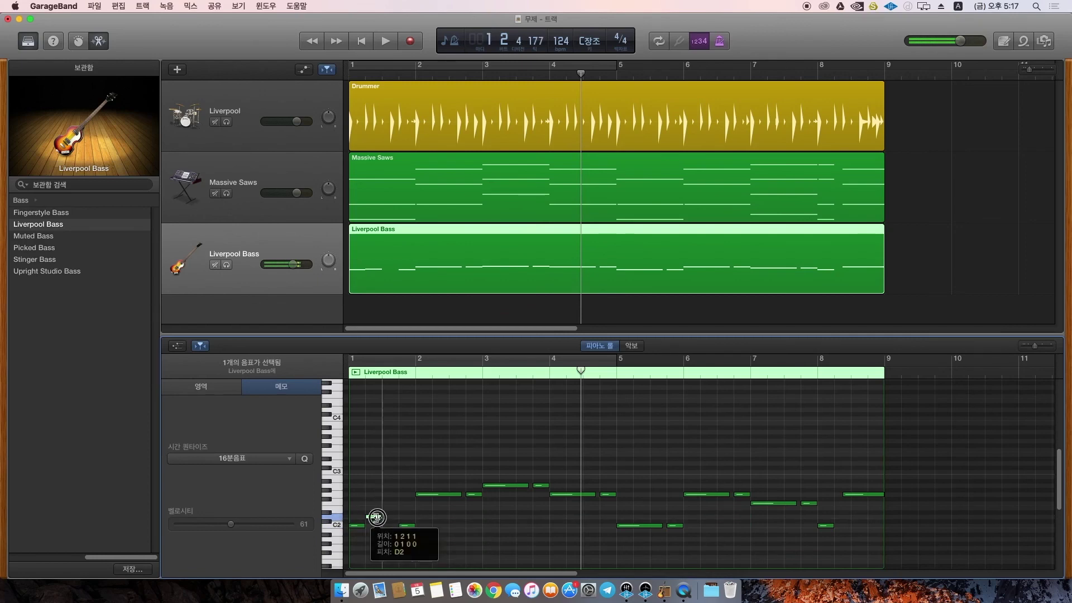
left_click_drag(376, 520, 407, 496)
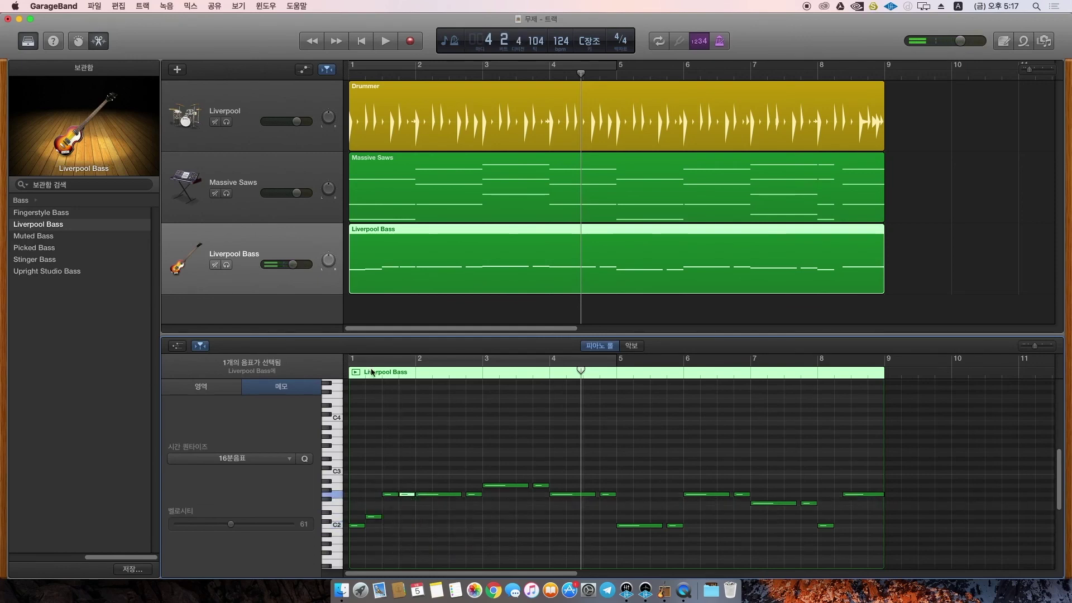
left_click(409, 495)
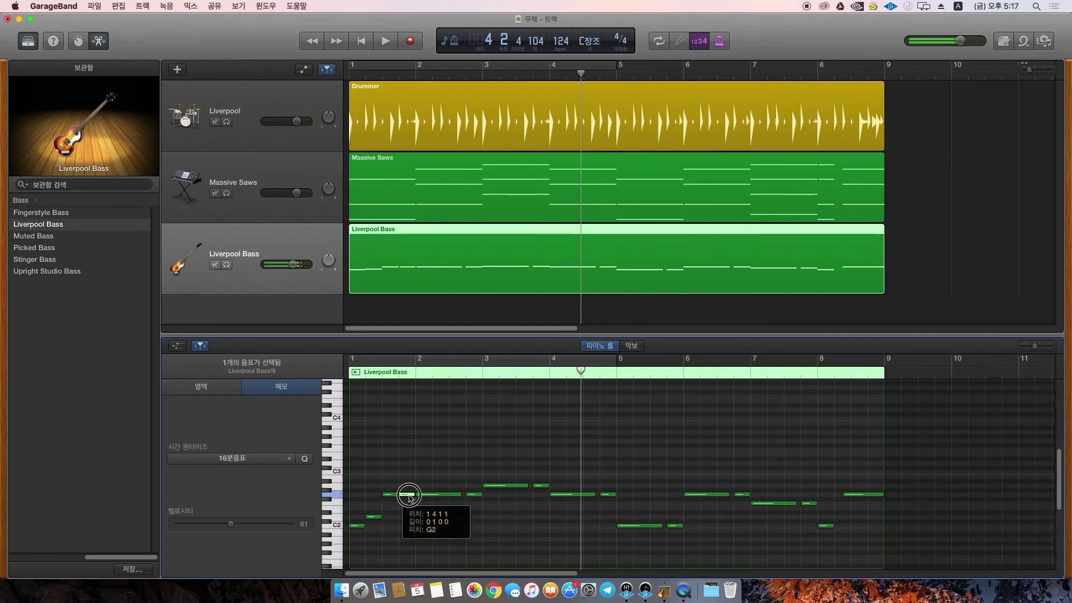
left_click_drag(409, 495, 409, 503)
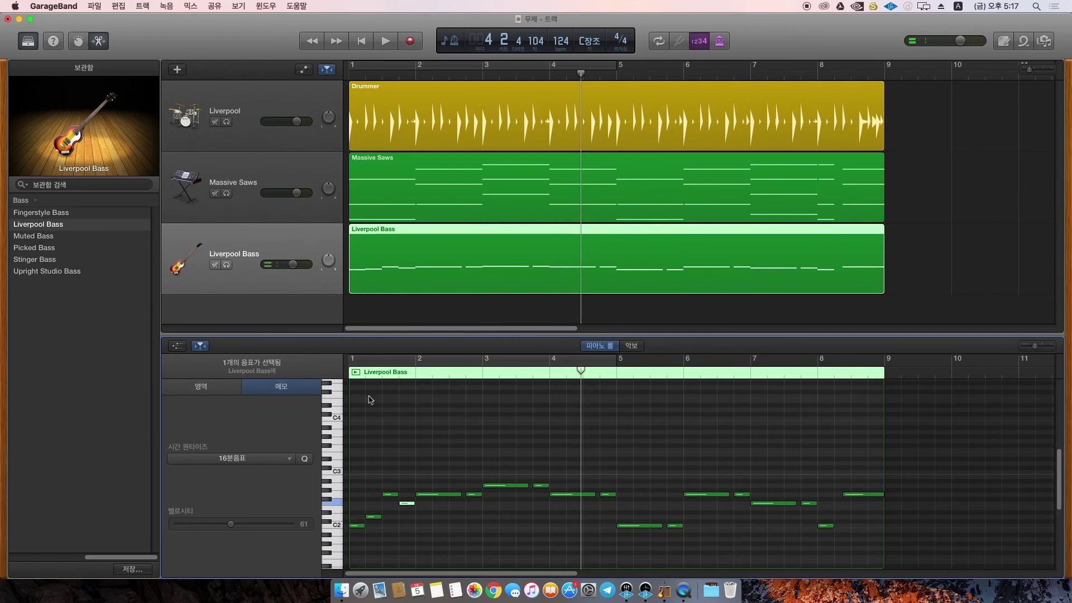
Step: Play the track from the start into bar 2 to hear the four-note bass line in bar 1
key("Return")
key("space")
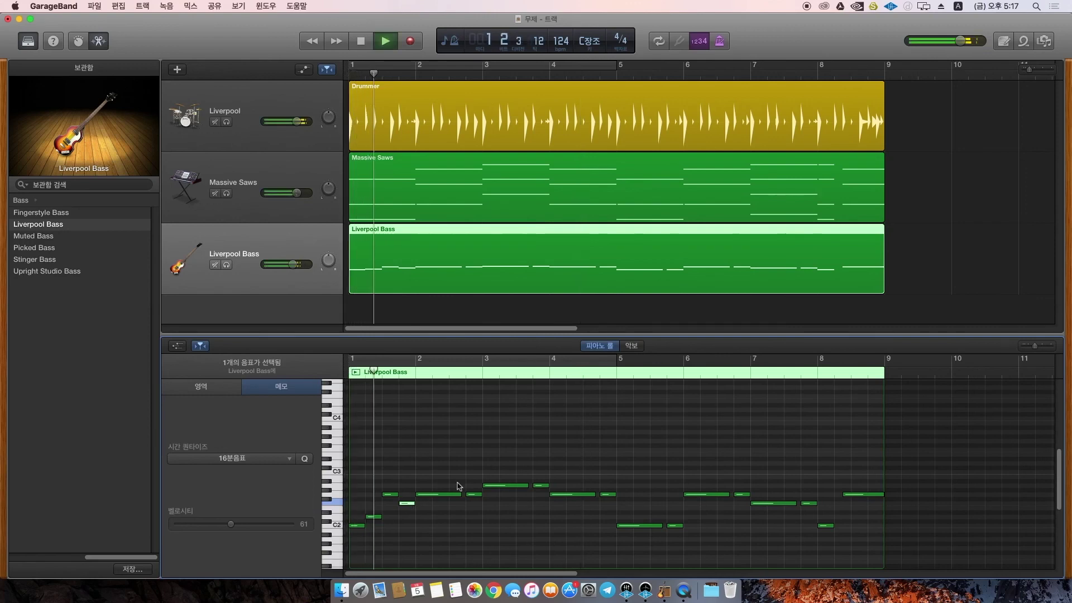
left_click(391, 497)
key("space")
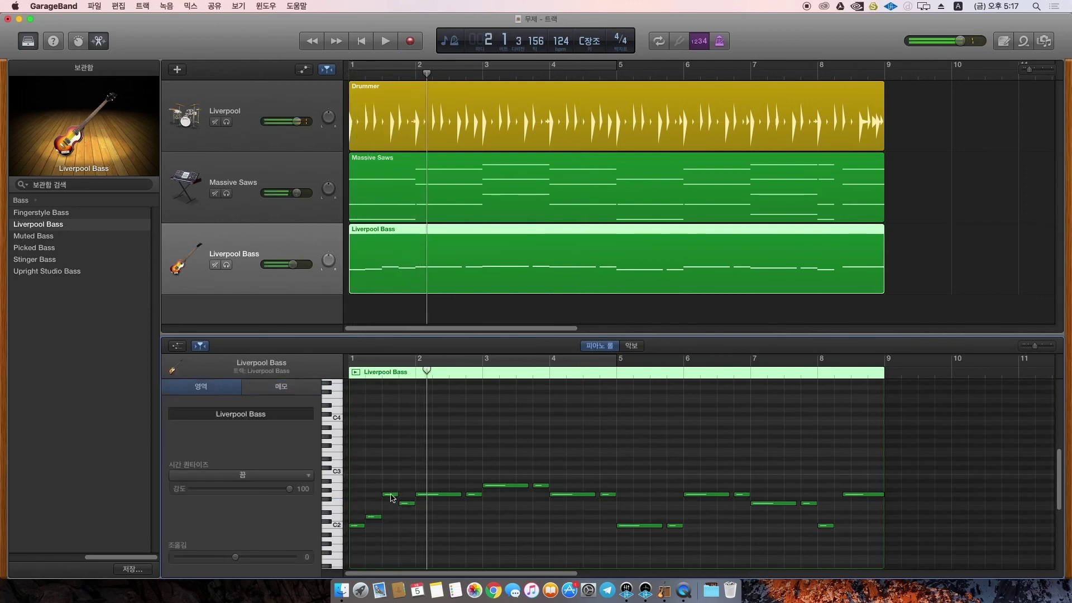
Step: In bar 1, replace the beat 3 note with the D2 note, make the last note a half-beat E2, and play it
mouse_move(373, 516)
left_mouse_down()
mouse_move(389, 520)
mouse_move(387, 496)
mouse_move(390, 518)
left_mouse_up()
left_click(407, 503)
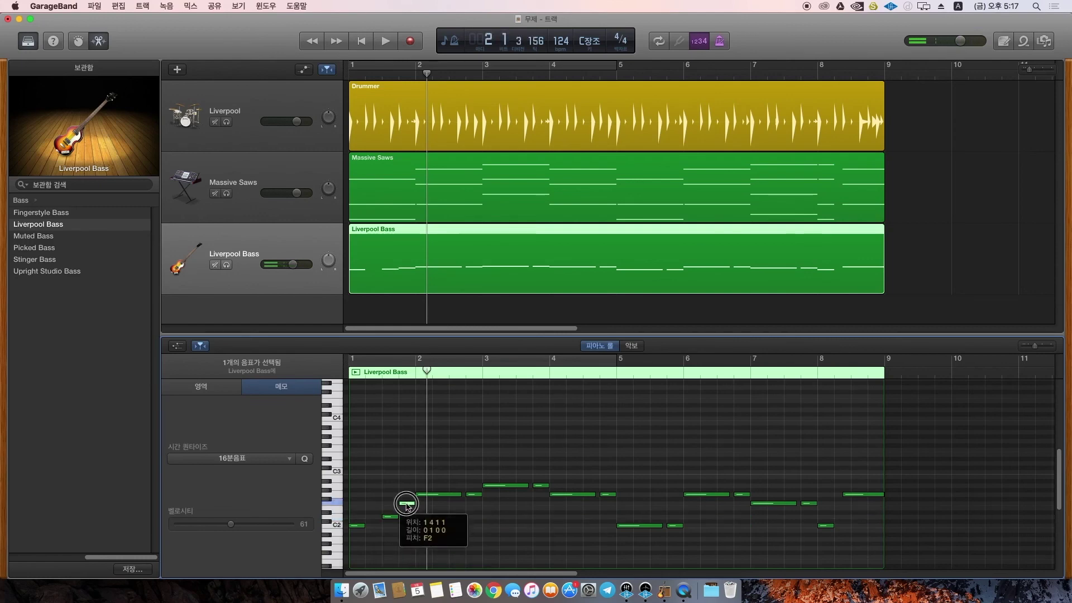
left_click_drag(407, 505, 407, 508)
key("Return")
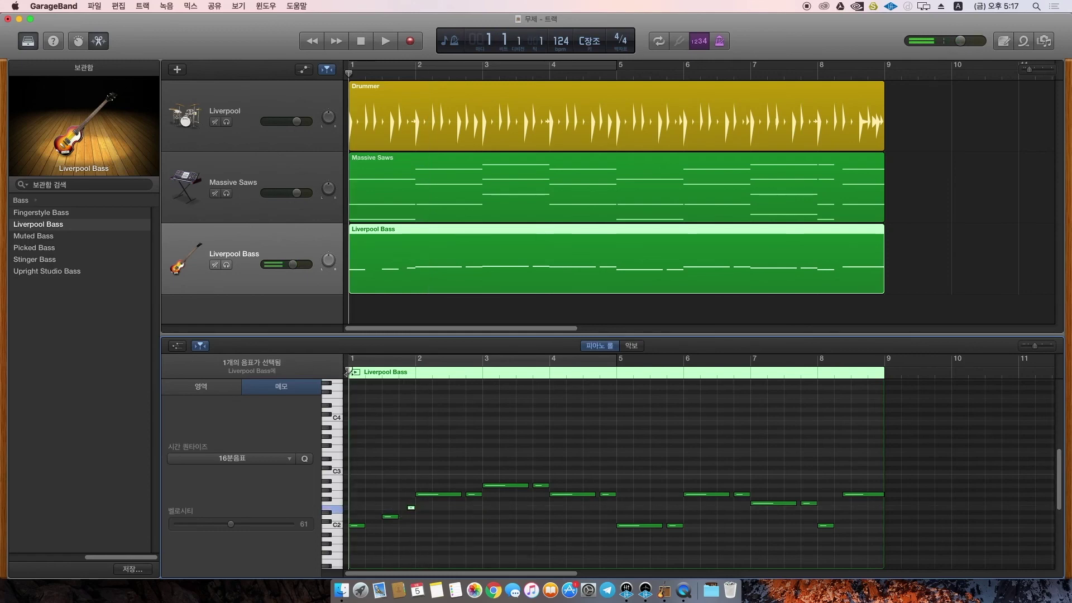
key("space")
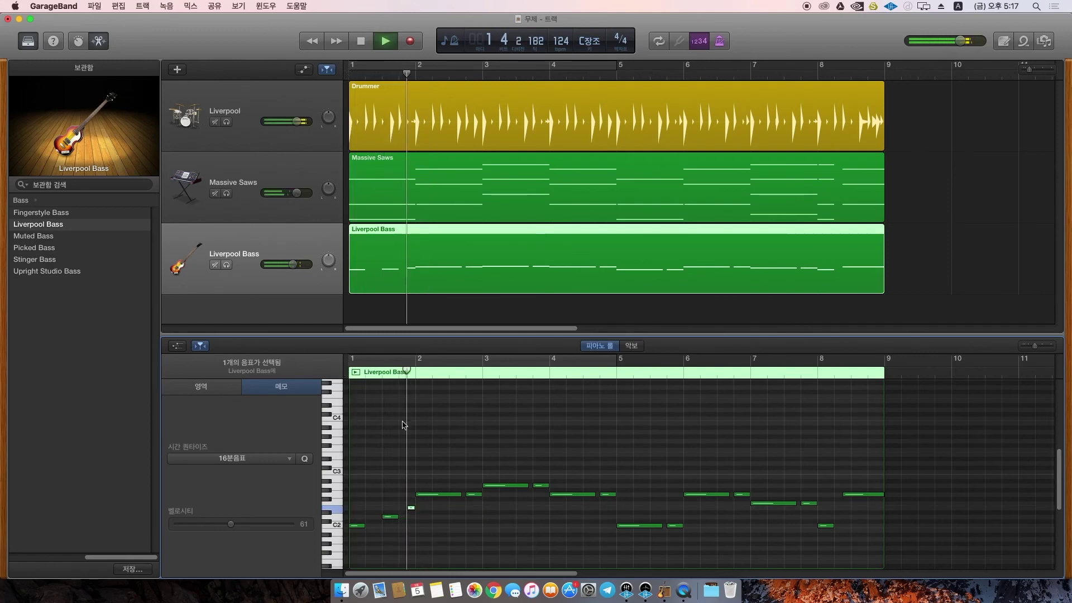
key("space")
Step: Move the D2 note in bar 1 half a beat earlier and play the bar from the start
left_click_drag(389, 518, 381, 518)
key("Return")
key("space")
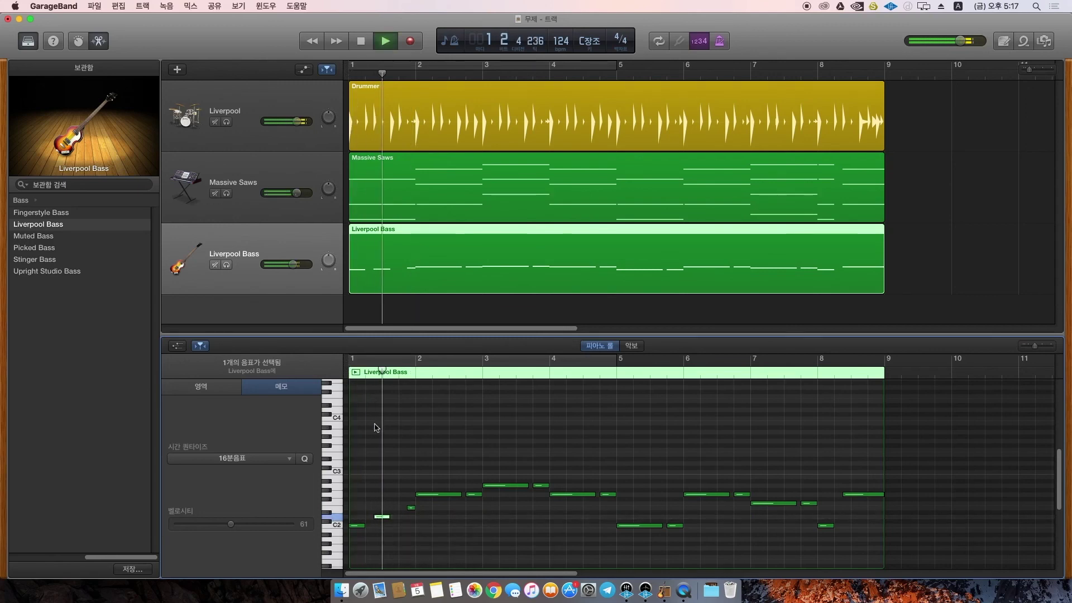
key("space")
Step: Lengthen bar 1's E2 note to one beat, extend D2 up to beat 4, slightly lengthen C2, and play the result
left_click_drag(409, 507, 368, 526)
left_click(360, 526)
key("Return")
key("space")
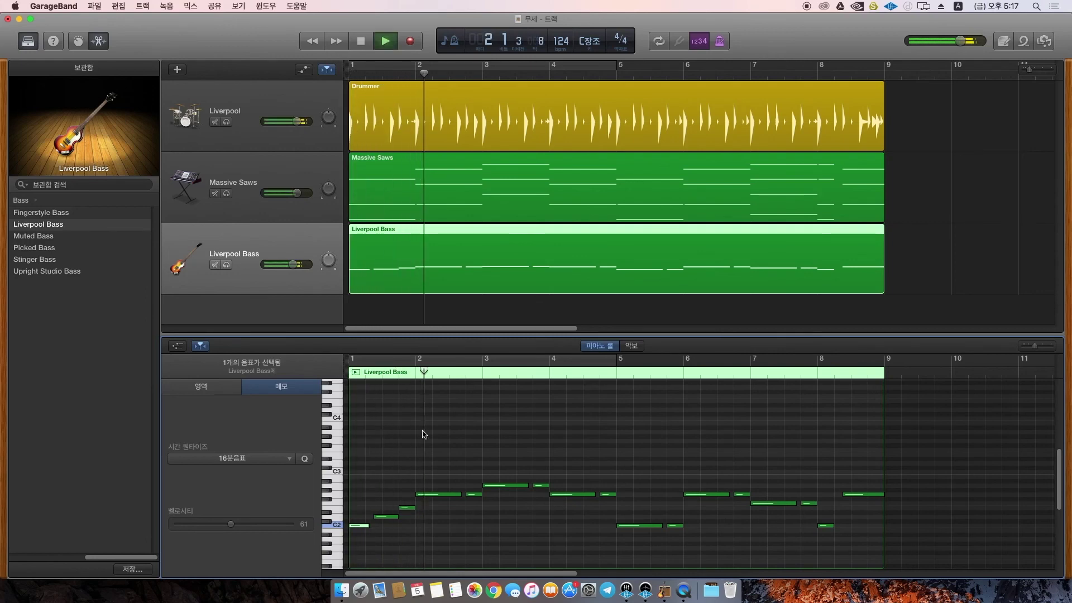
key("space")
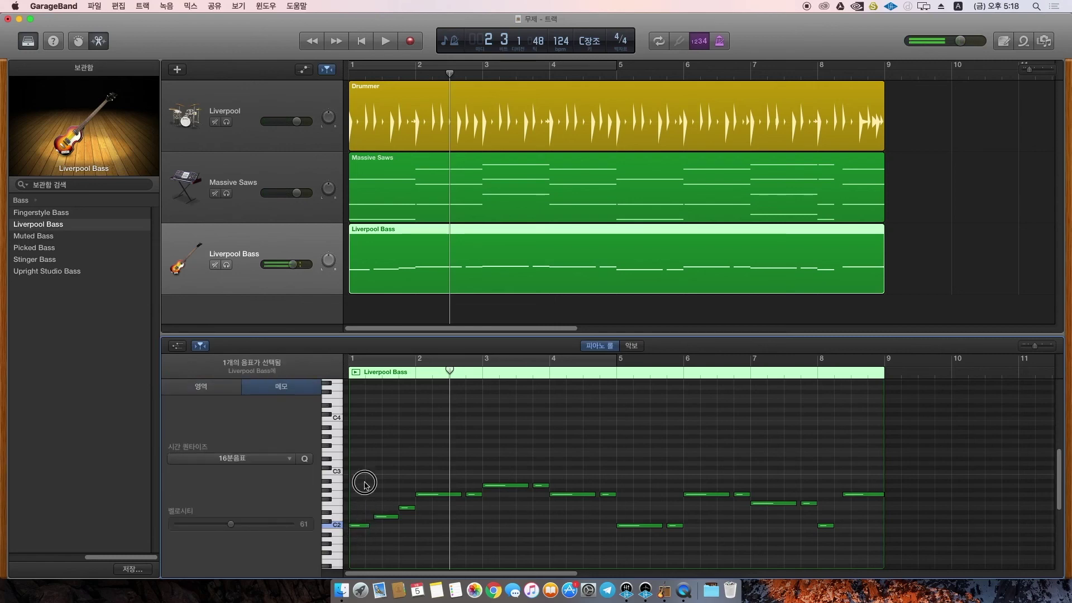
Step: Select the C2 and D2 bass notes in bar 1 and play the track from the start
left_click_drag(365, 482, 383, 527)
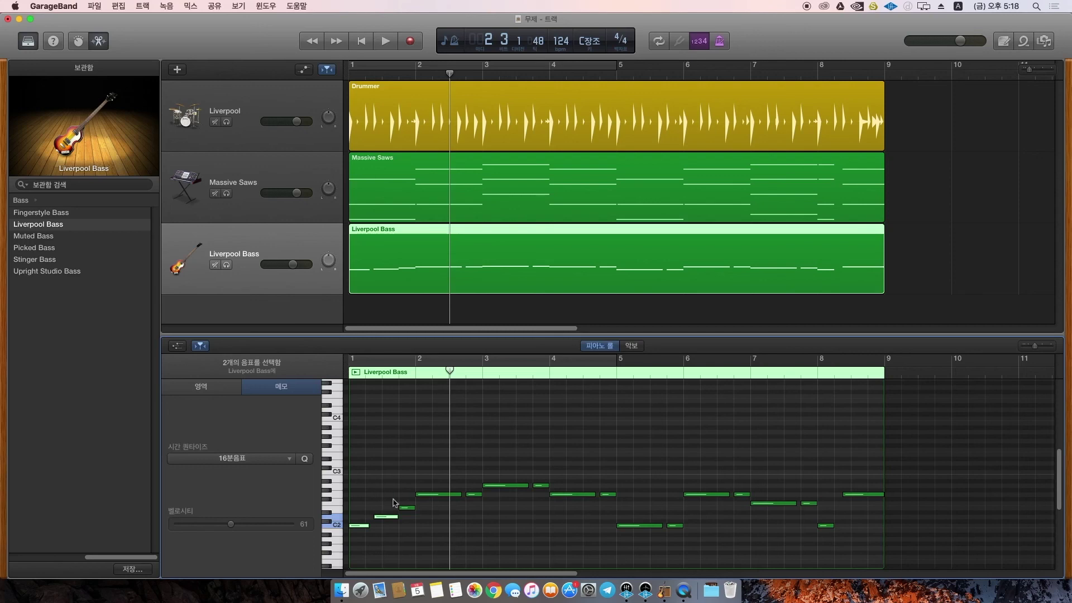
key("Return")
key("space")
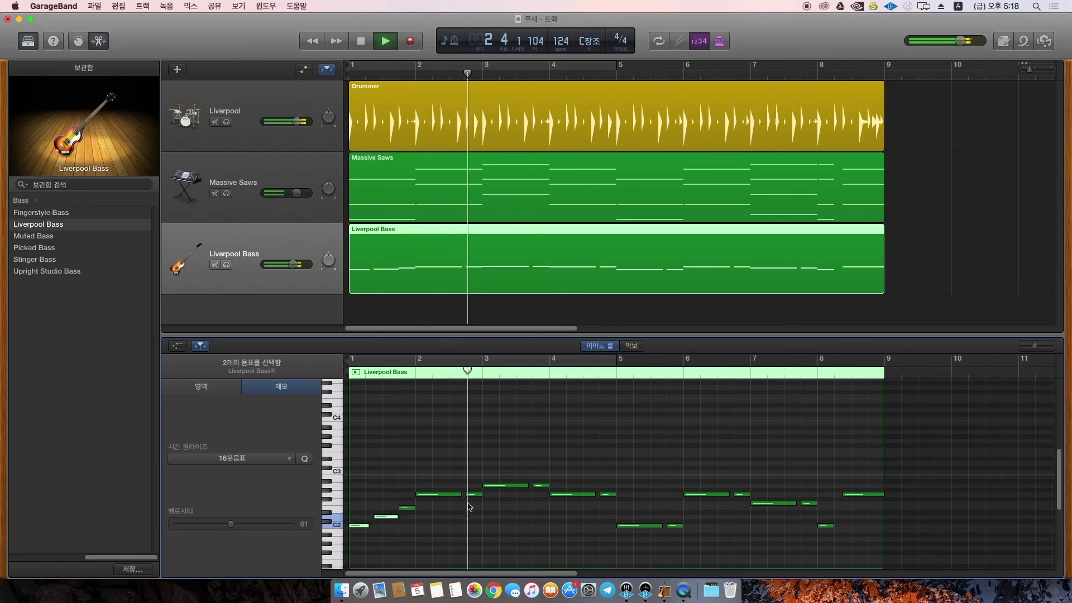
Step: Divide the long A2 note in bar 3 into one-beat notes on beat 1 and halfway through beat 2, and play from bar 3
mouse_move(525, 486)
left_mouse_down()
mouse_move(492, 487)
mouse_move(517, 487)
left_mouse_up()
left_click(489, 373)
key("space")
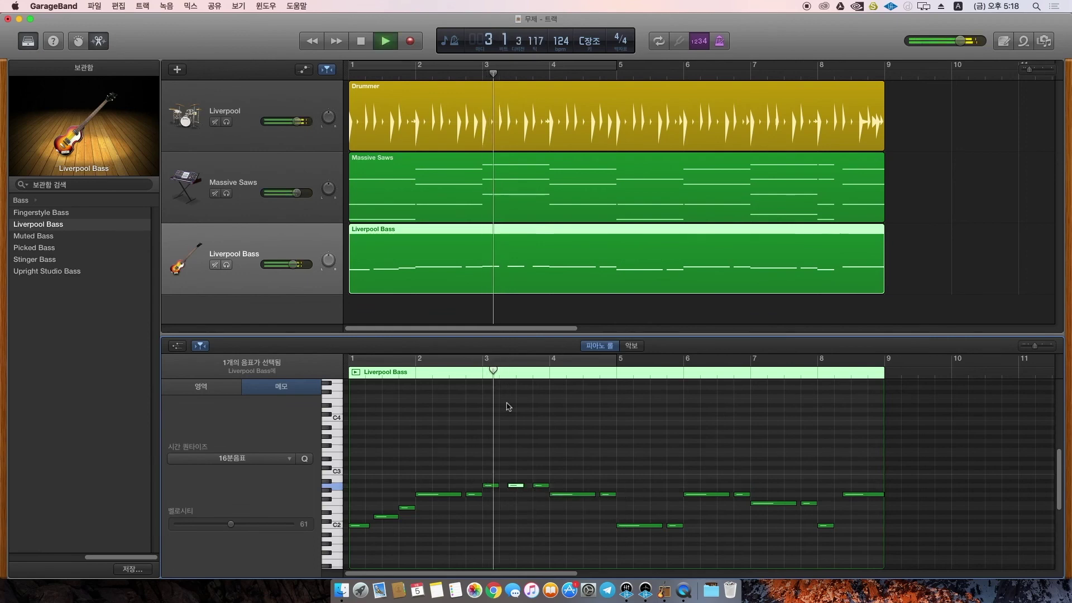
key("space")
Step: Lower the bass note on beat 4 of bar 3 to E2 and play on into bar 4
left_click(541, 487)
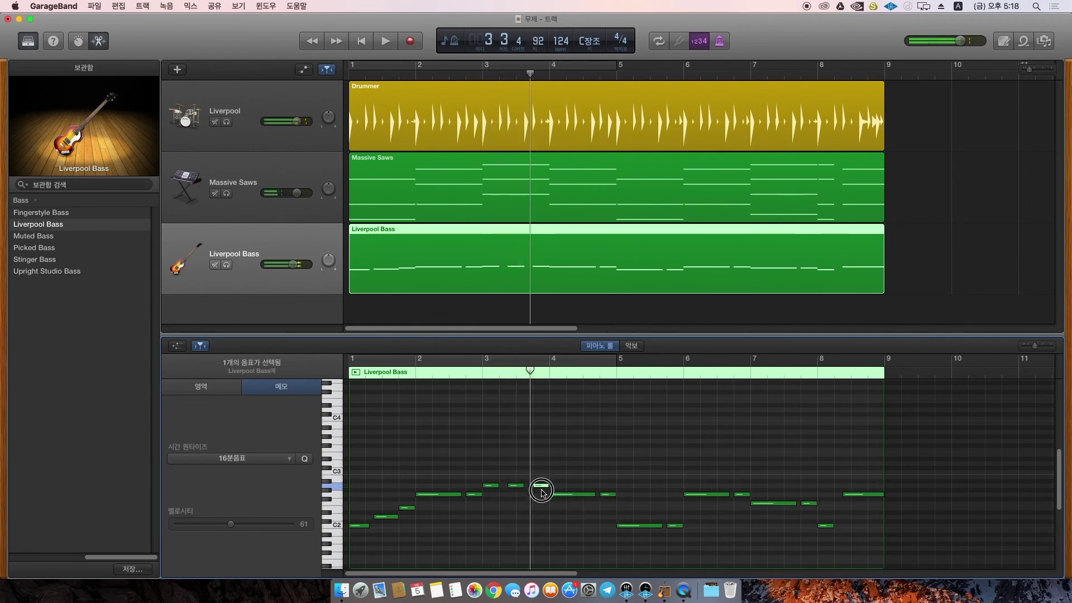
left_click_drag(541, 491, 541, 508)
key("space")
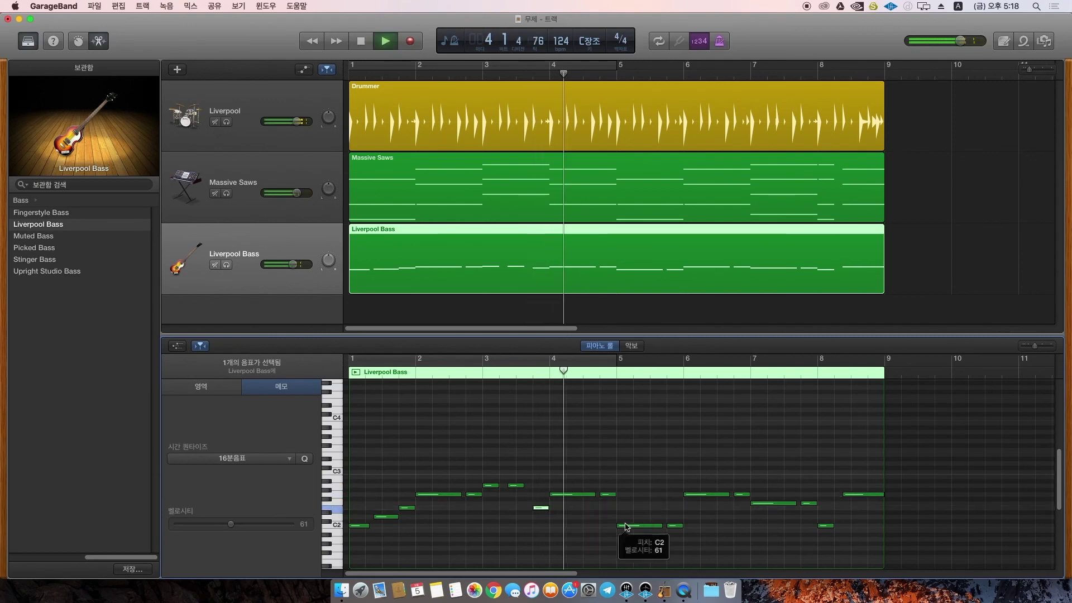
key("space")
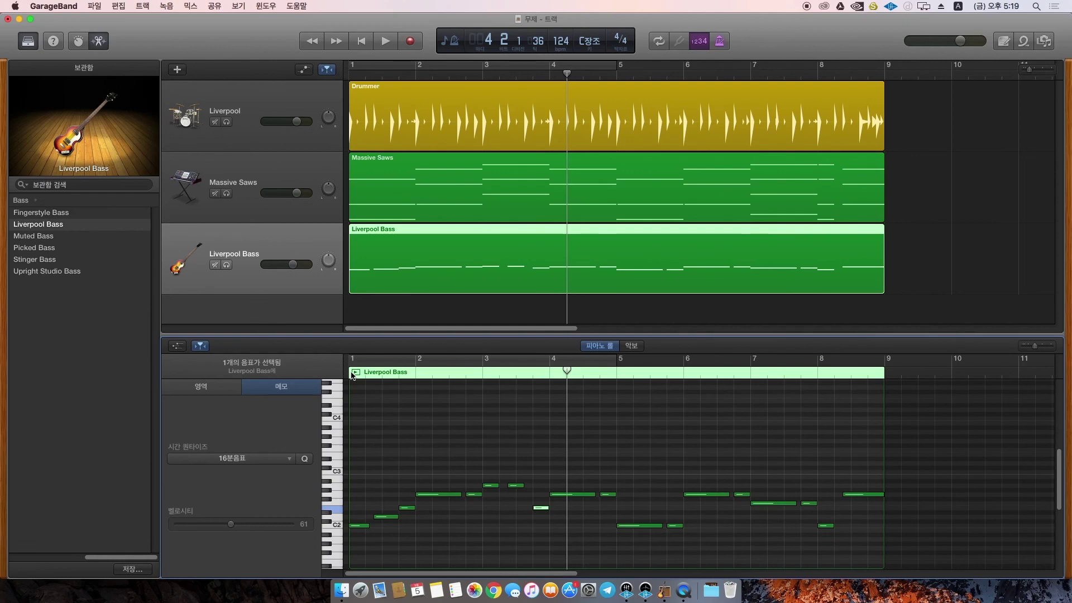
Step: Play the track from the start into bar 5 to check the reworked bass line
key("Return")
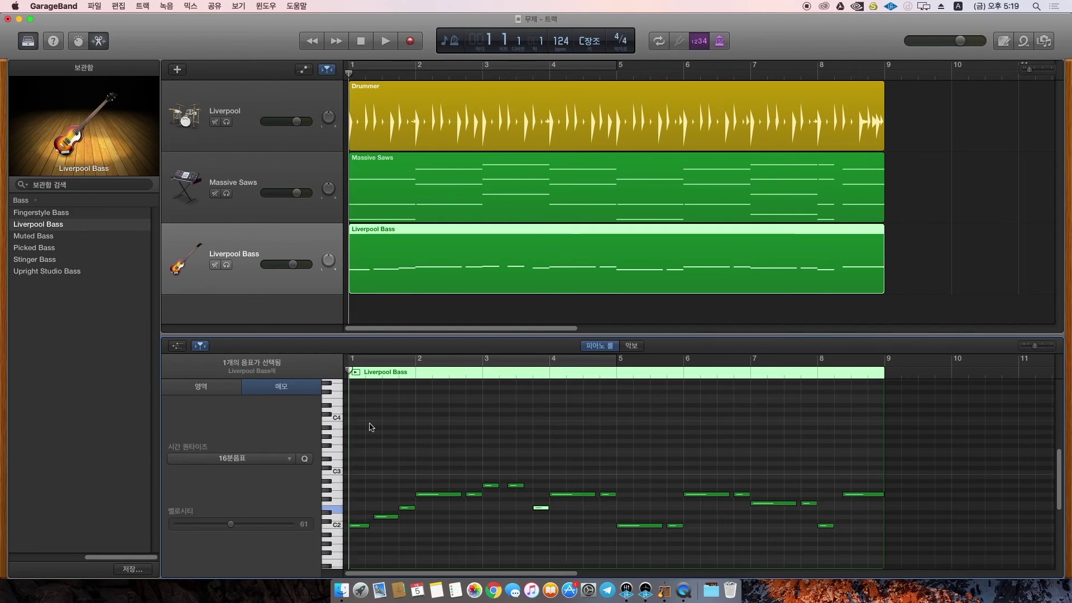
left_click(385, 41)
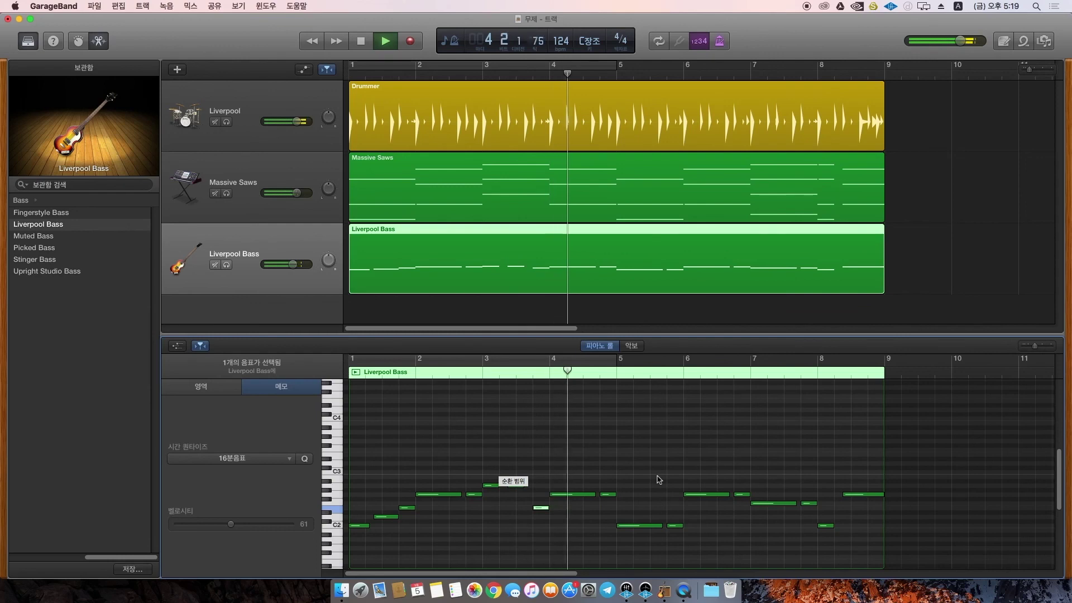
key("space")
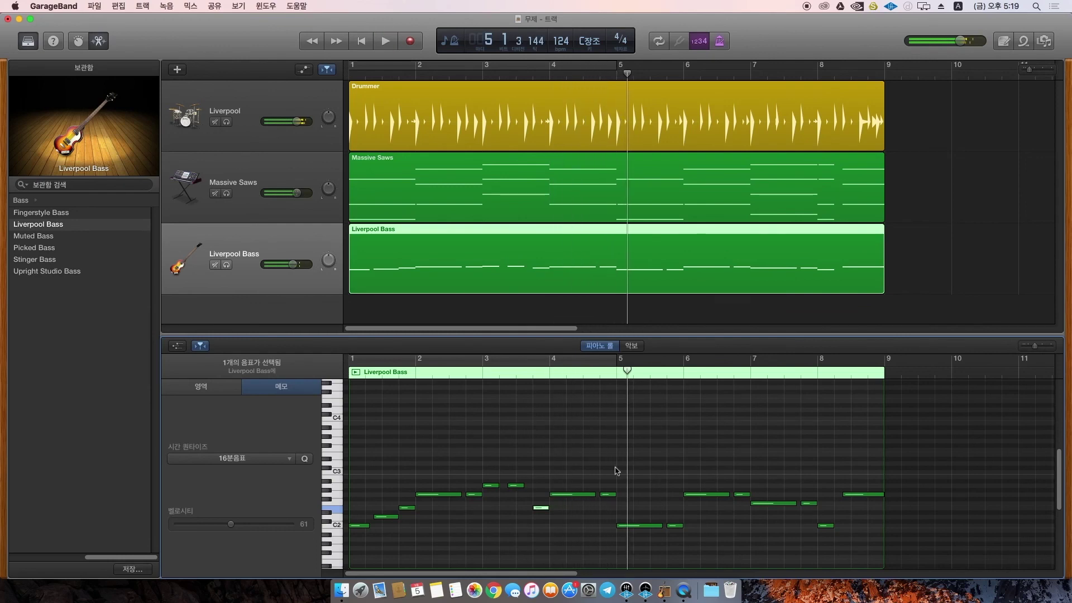